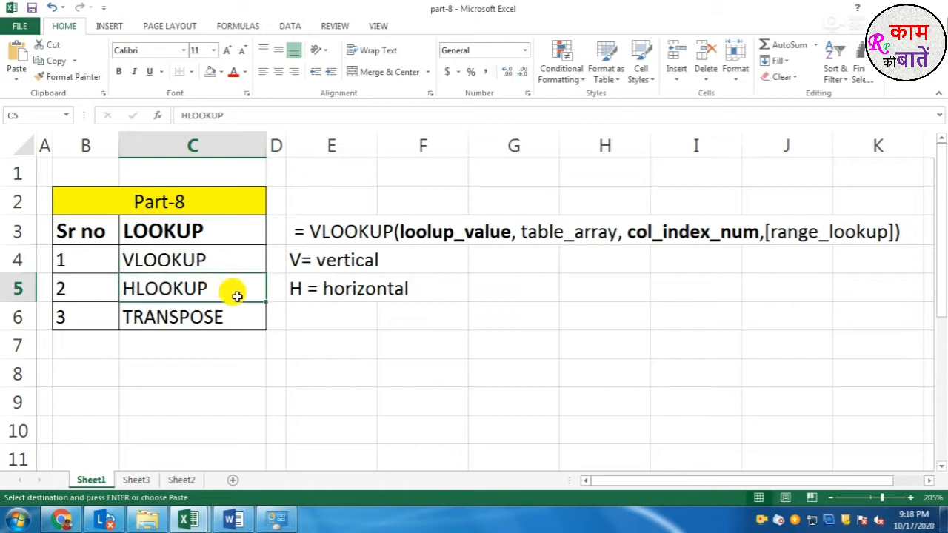
Examine the Part-8 list of lookup functions, the VLOOKUP syntax and the vertical and horizontal notes on Sheet1.
left_click(251, 317)
left_click(275, 348)
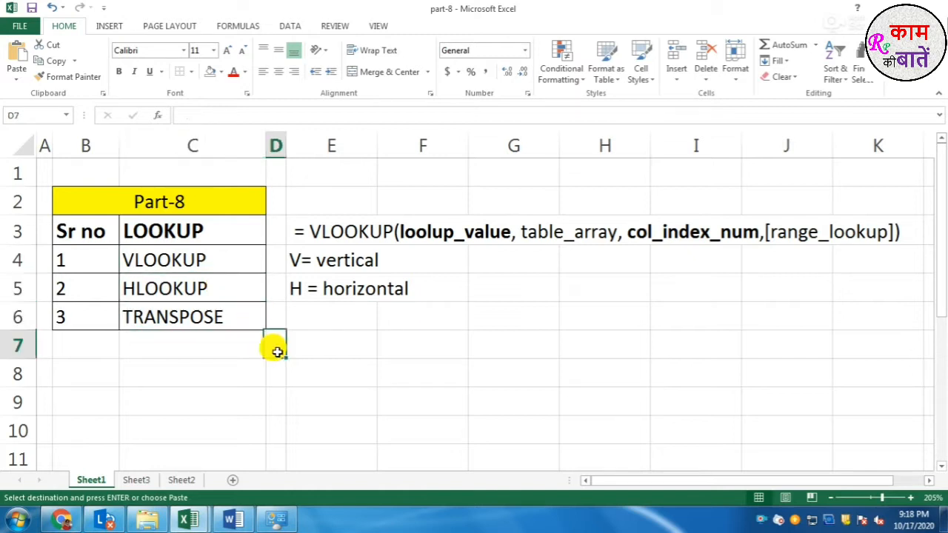
left_click(235, 259)
left_click(241, 288)
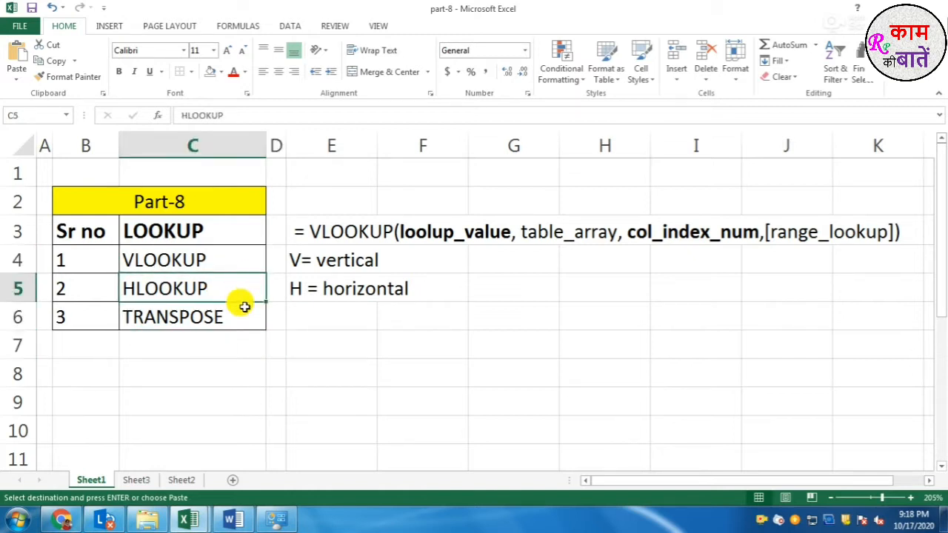
left_click(245, 310)
left_click(312, 234)
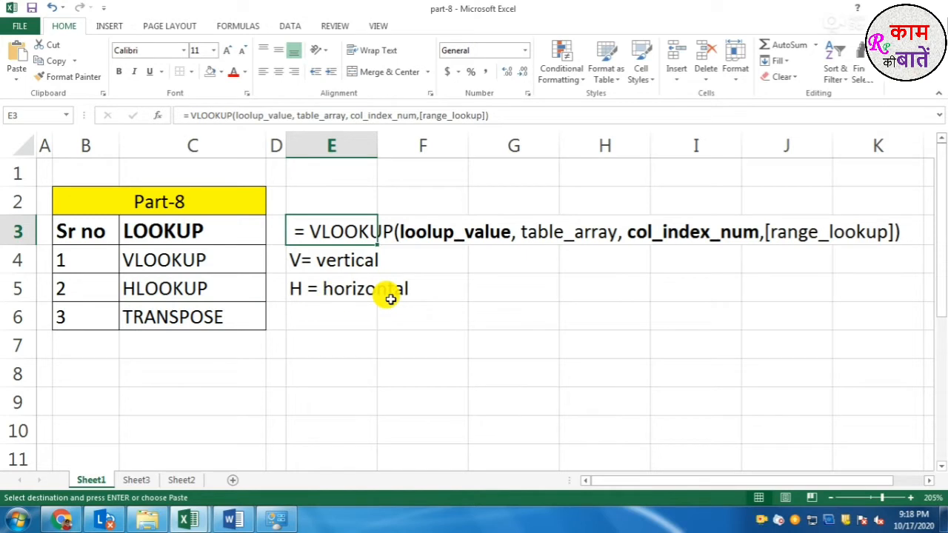
left_click_drag(91, 198, 122, 418)
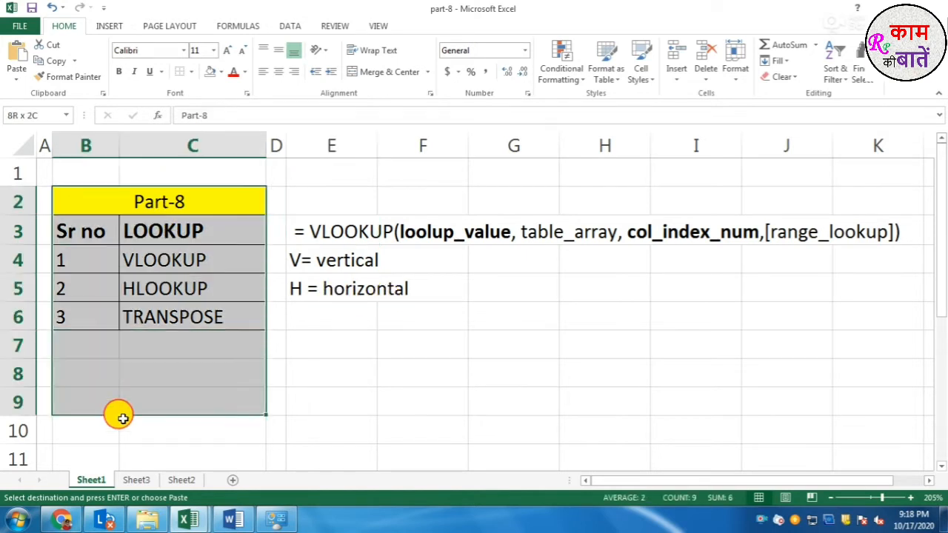
left_click(119, 360)
left_click_drag(89, 363, 649, 413)
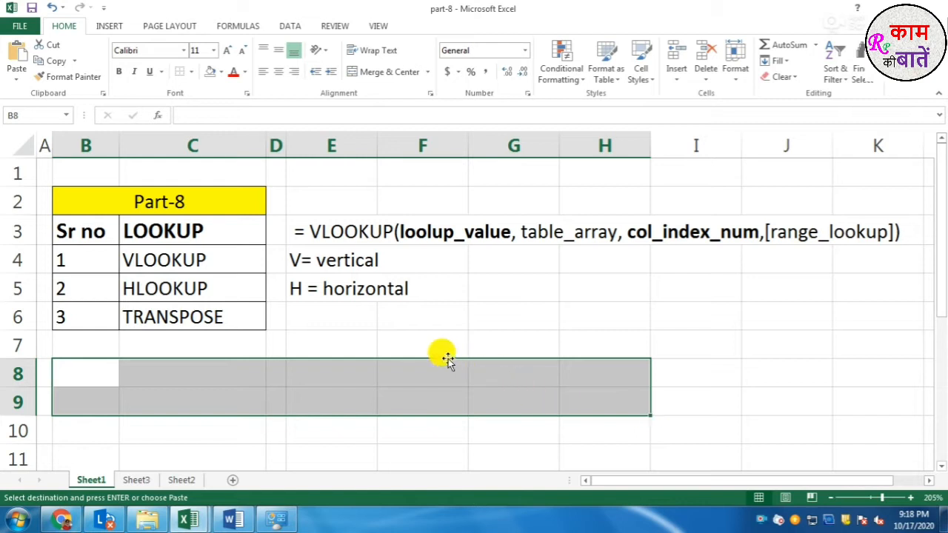
left_click_drag(103, 197, 148, 429)
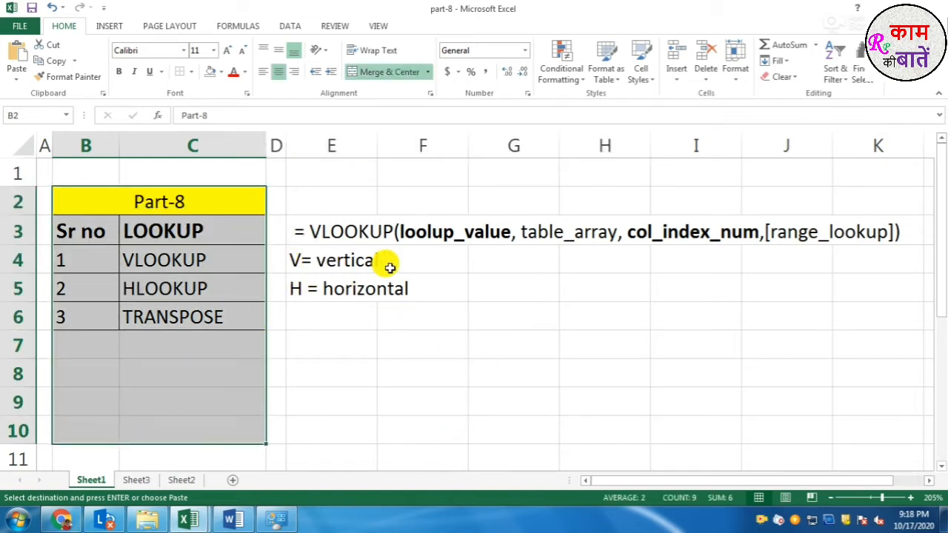
left_click(328, 366)
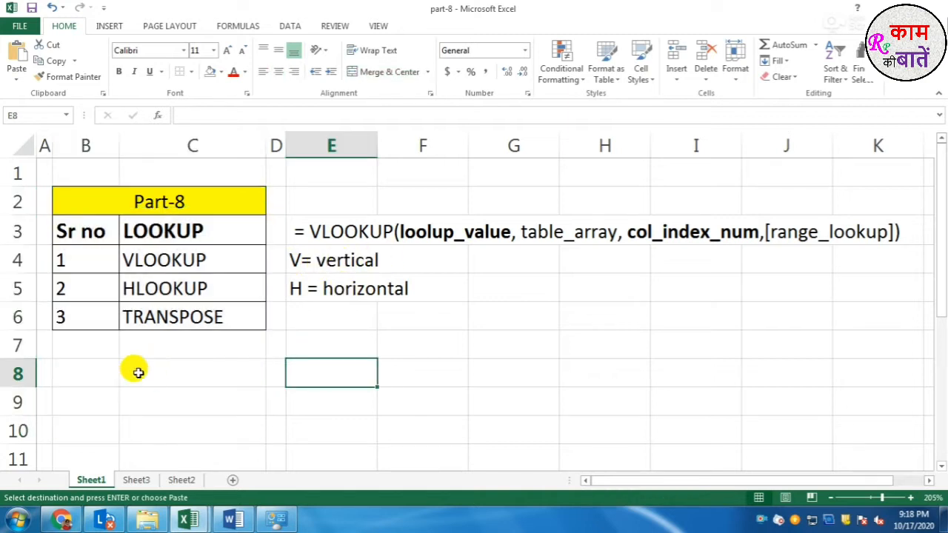
left_click_drag(89, 368, 693, 402)
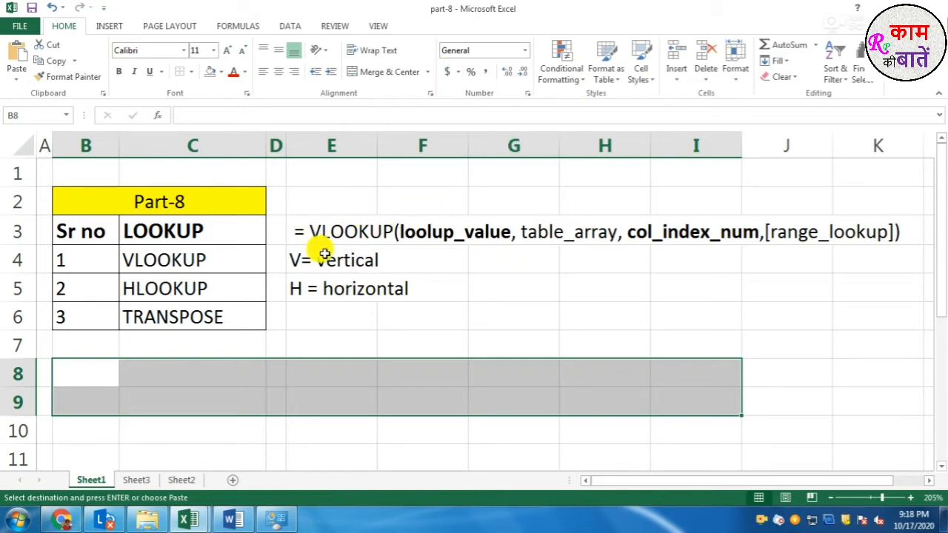
left_click(294, 233)
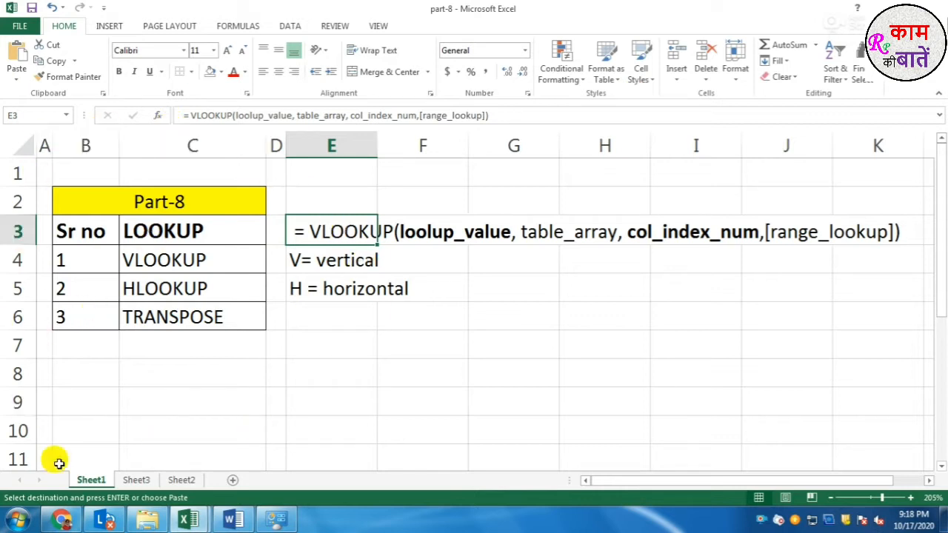
Clear the contents of G4:J6 on Sheet3 and remove the range's fill colour.
left_click(138, 479)
scroll(234, 378, "up", 1)
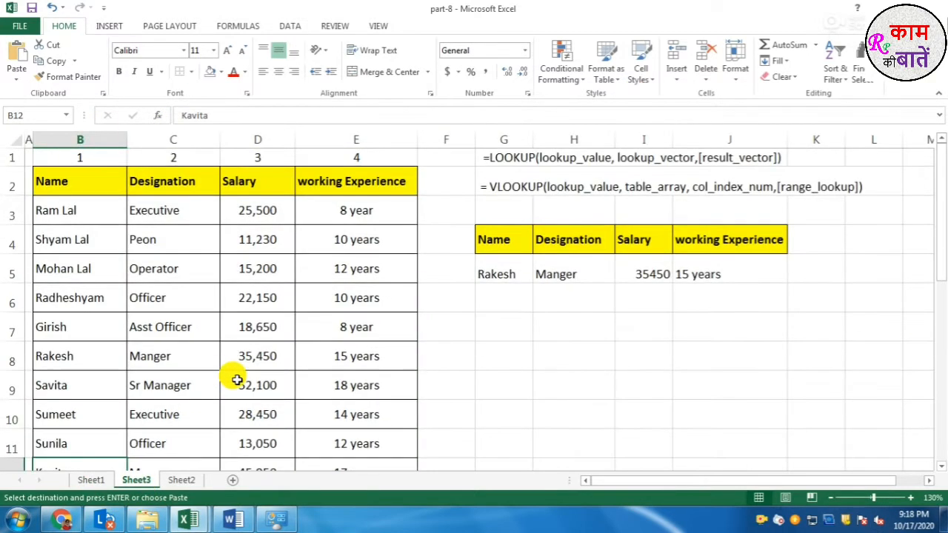
left_click_drag(478, 231, 766, 283)
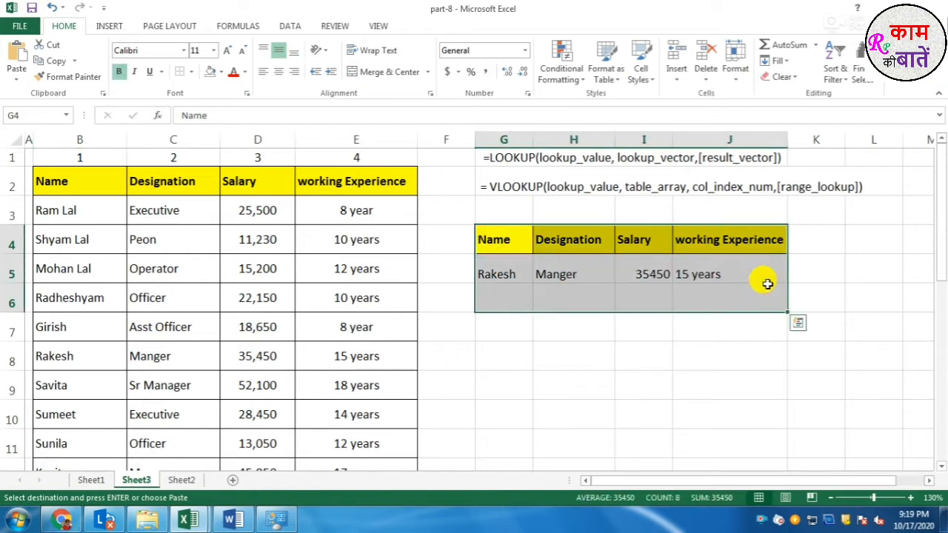
key("Delete")
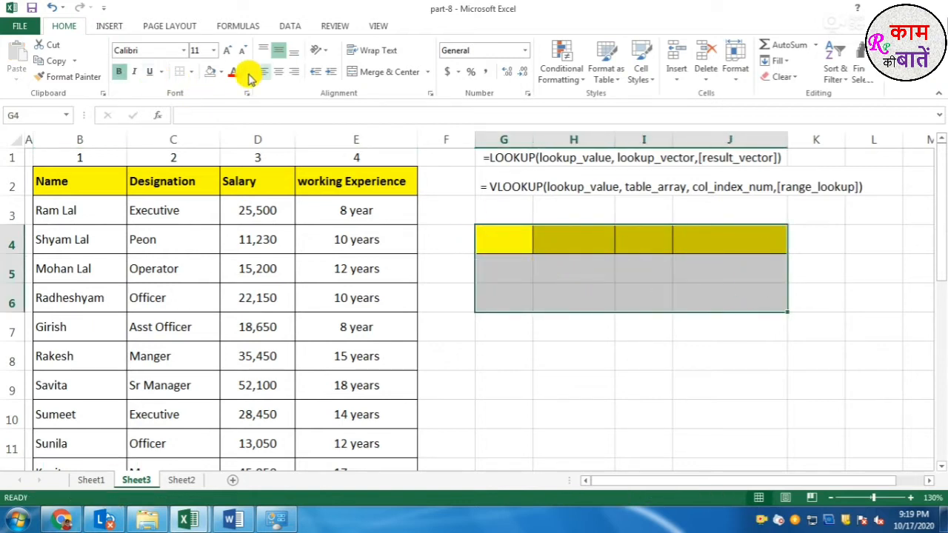
left_click(222, 72)
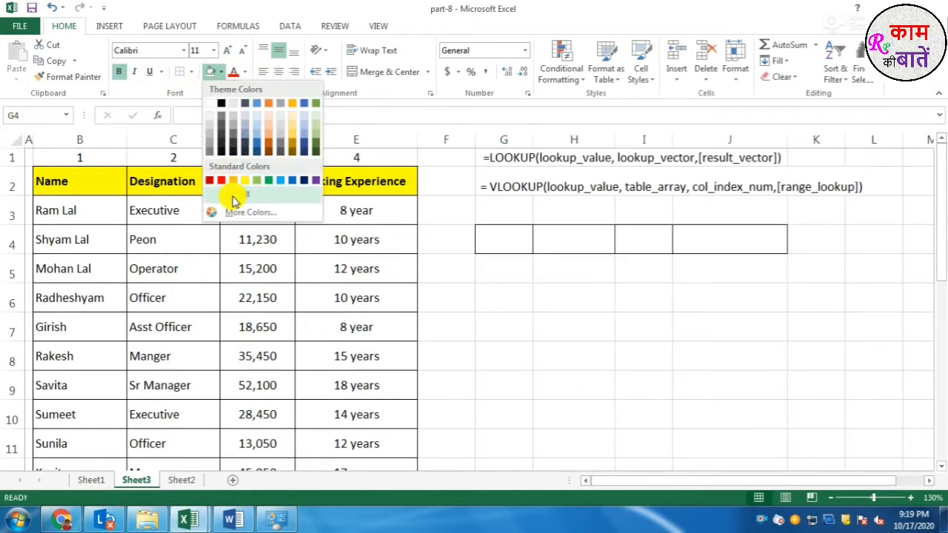
left_click(228, 191)
left_click(650, 326)
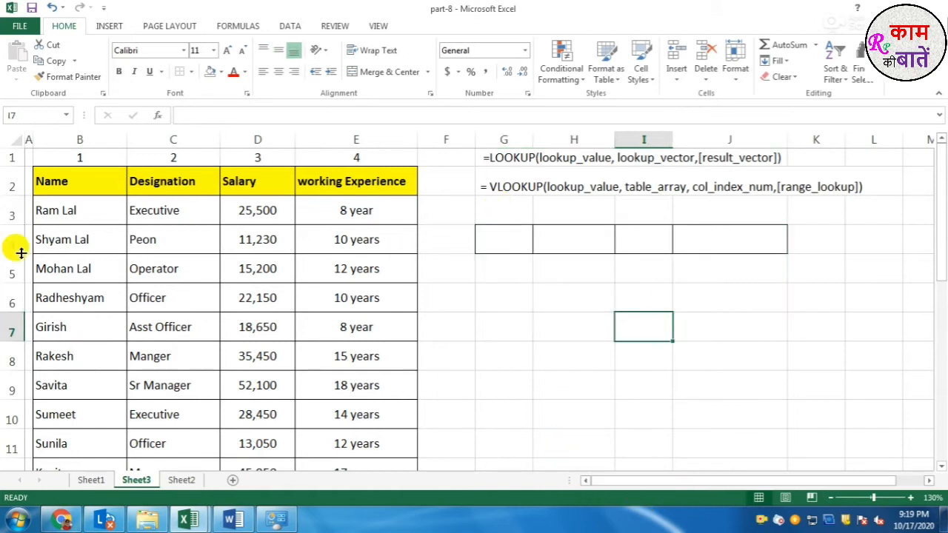
Examine the Name, Designation, Salary and working Experience columns of the employee table, from their headers down to row 12.
left_click(75, 183)
left_click(145, 181)
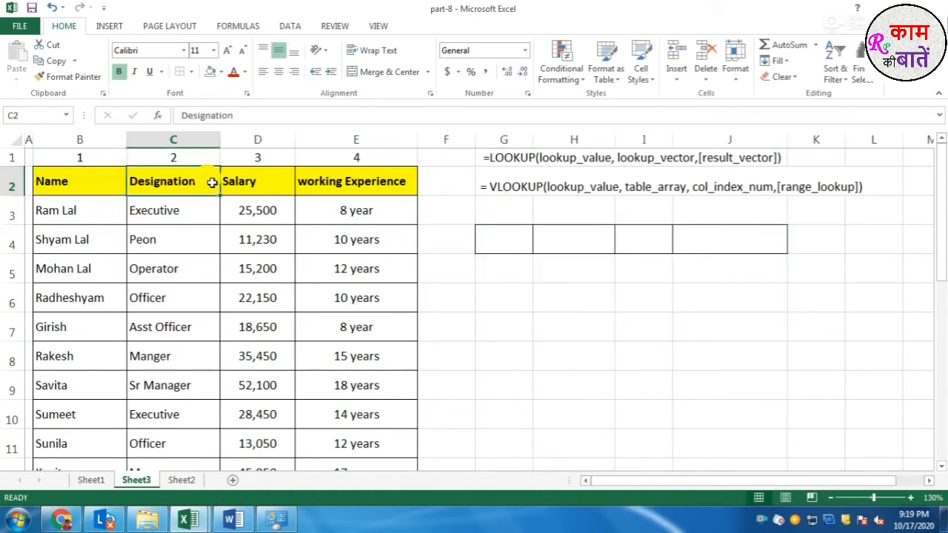
left_click(259, 184)
left_click(377, 188)
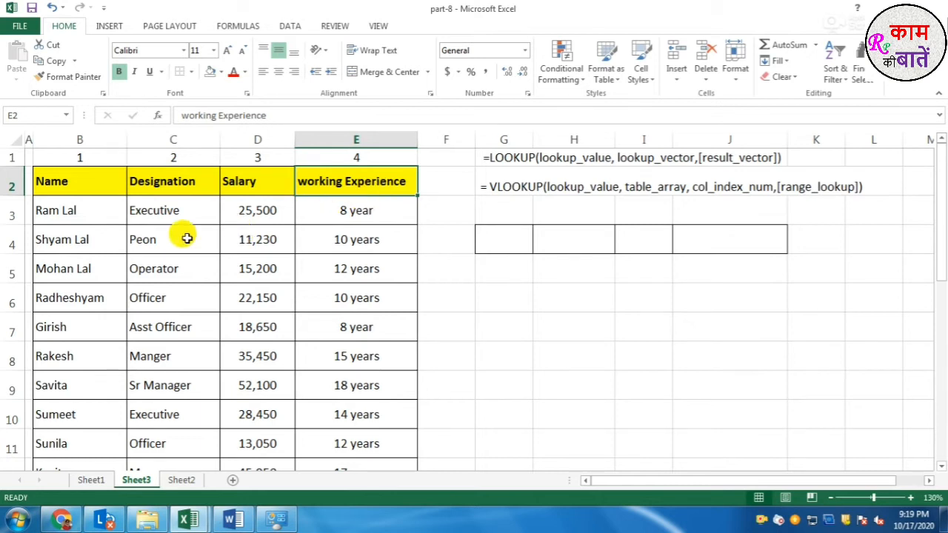
left_click_drag(85, 220, 106, 469)
scroll(106, 465, "up", 1)
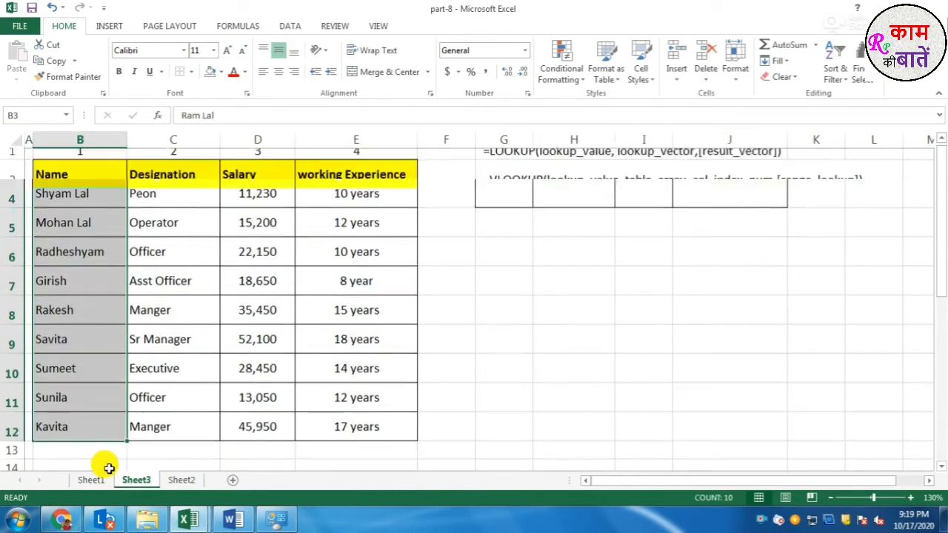
left_click_drag(186, 210, 205, 429)
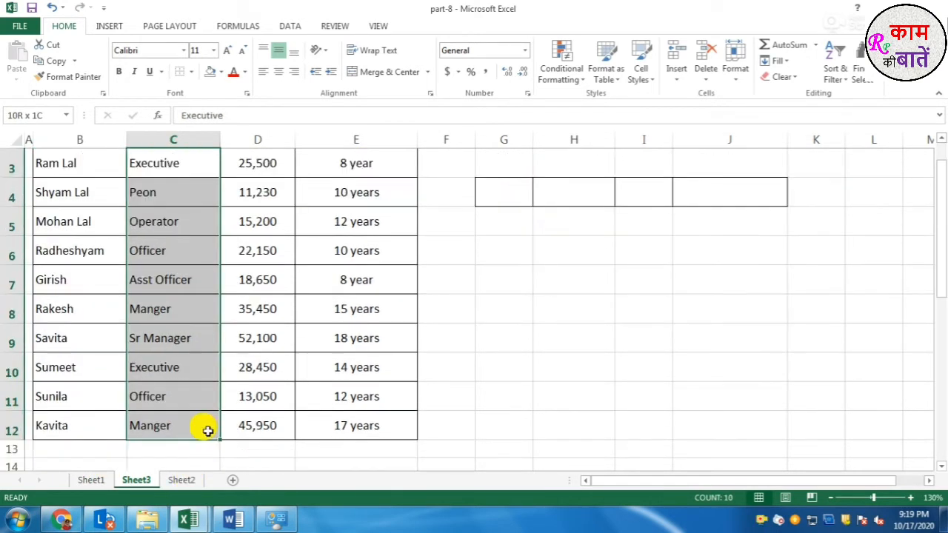
scroll(222, 392, "up", 1)
left_click_drag(271, 210, 283, 478)
scroll(353, 379, "up", 1)
left_click_drag(363, 200, 387, 461)
scroll(387, 461, "up", 1)
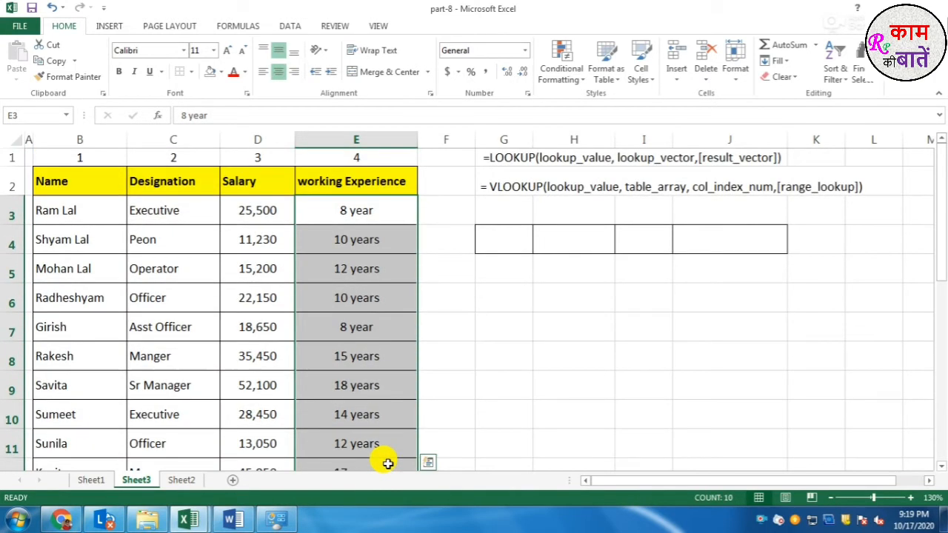
left_click(536, 339)
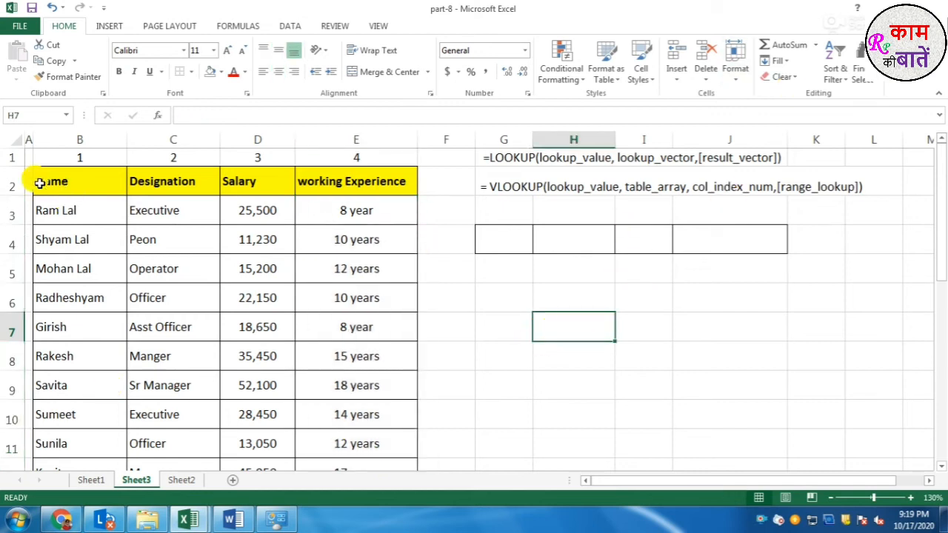
Examine each argument in the LOOKUP and VLOOKUP syntax lines and the employee data in columns B to E.
left_click(491, 185)
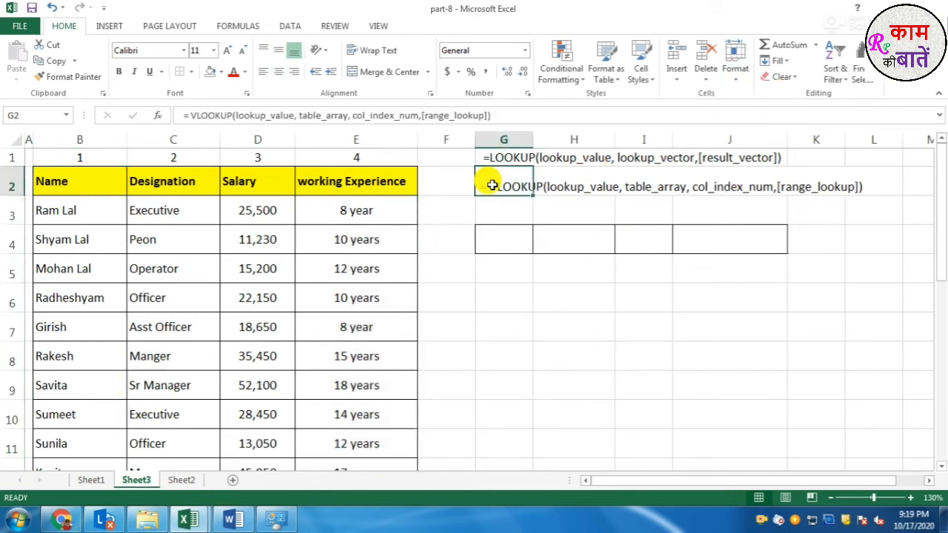
left_click(510, 157)
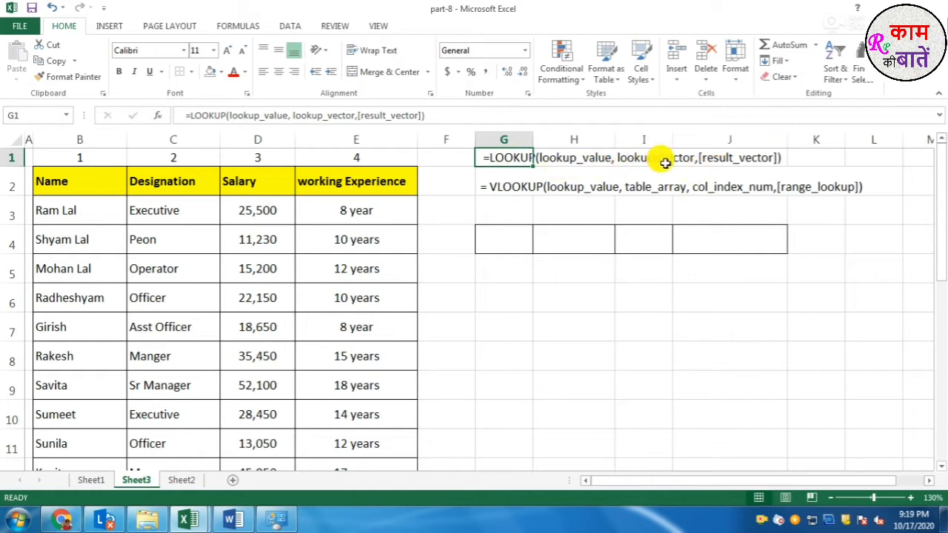
left_click(500, 201)
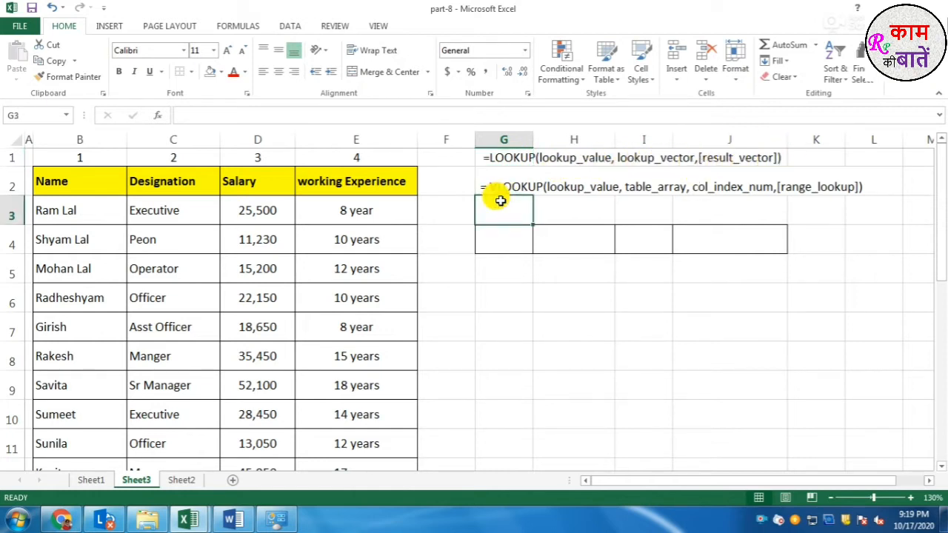
left_click(564, 185)
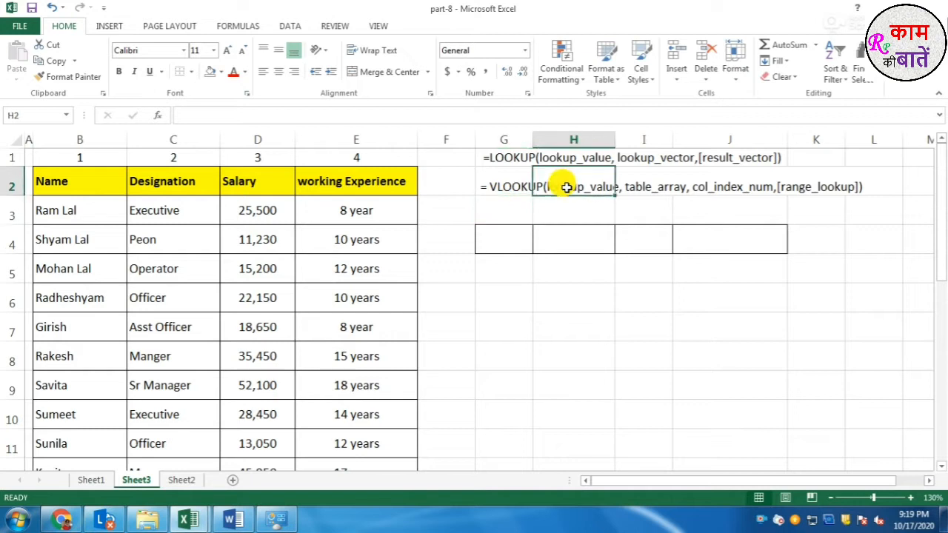
left_click(644, 187)
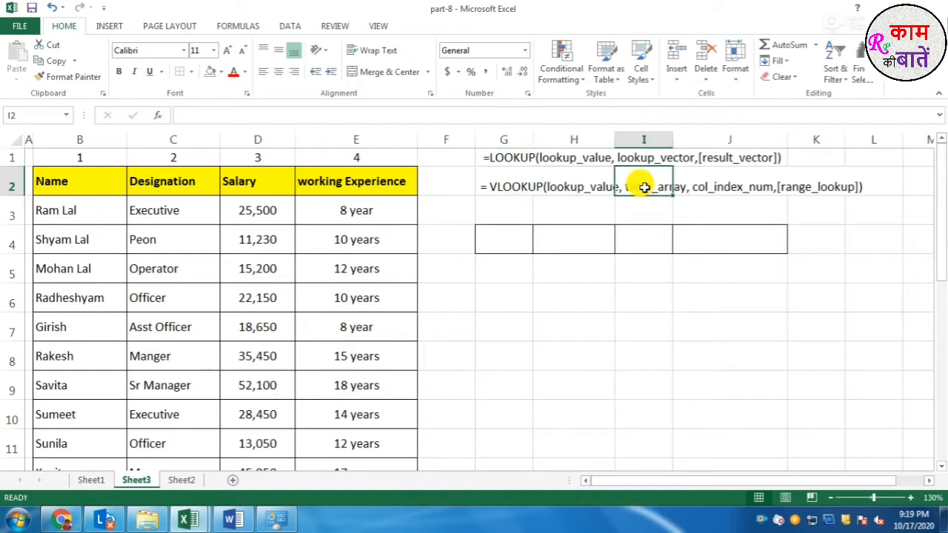
left_click(708, 186)
left_click(803, 187)
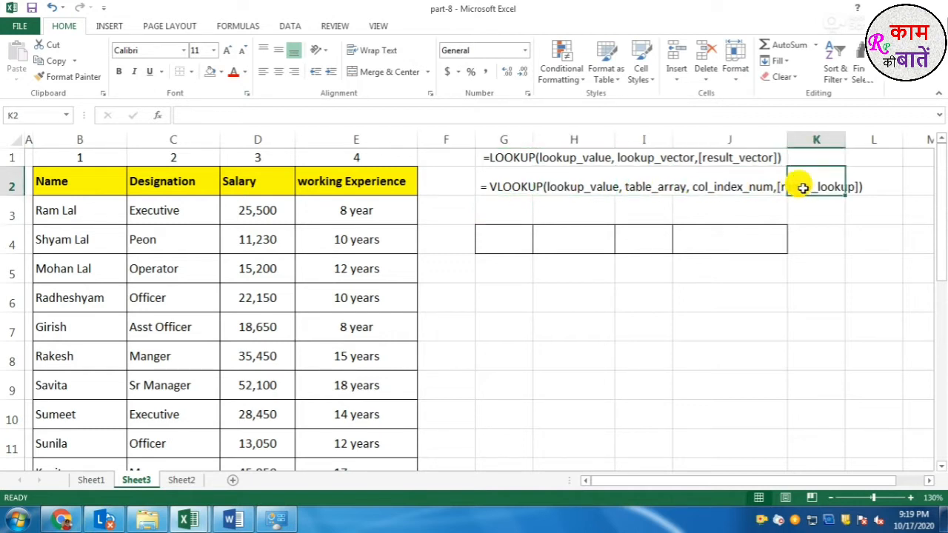
left_click(713, 272)
left_click(548, 272)
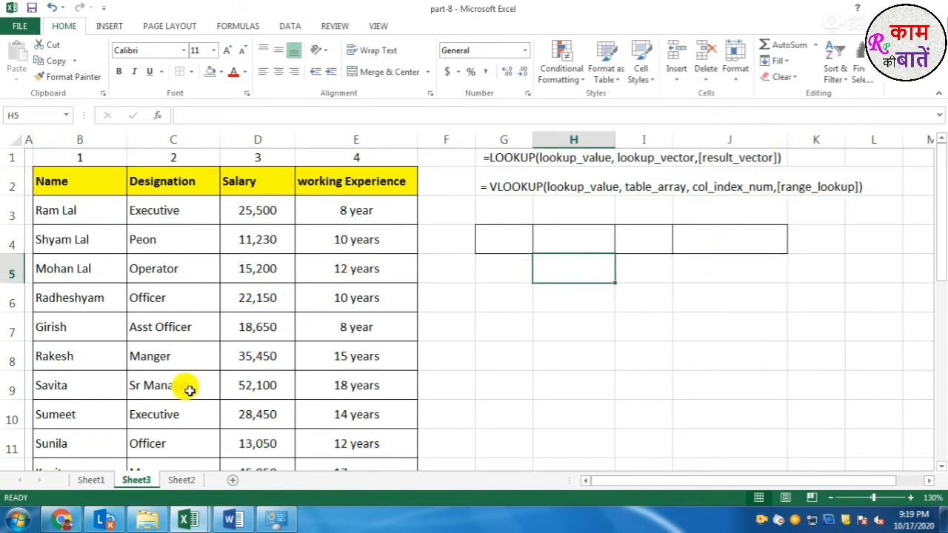
scroll(189, 391, "down", 1)
scroll(185, 388, "up", 1)
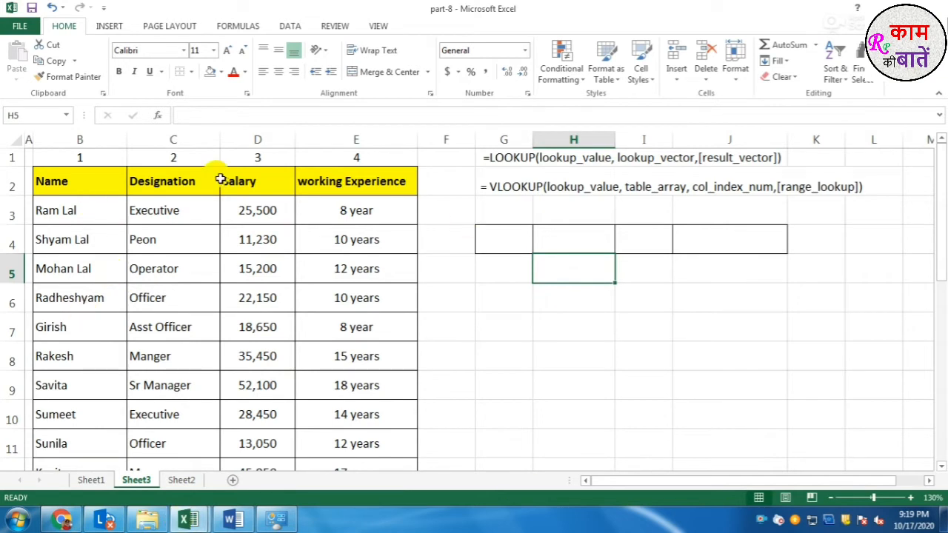
left_click_drag(81, 137, 364, 137)
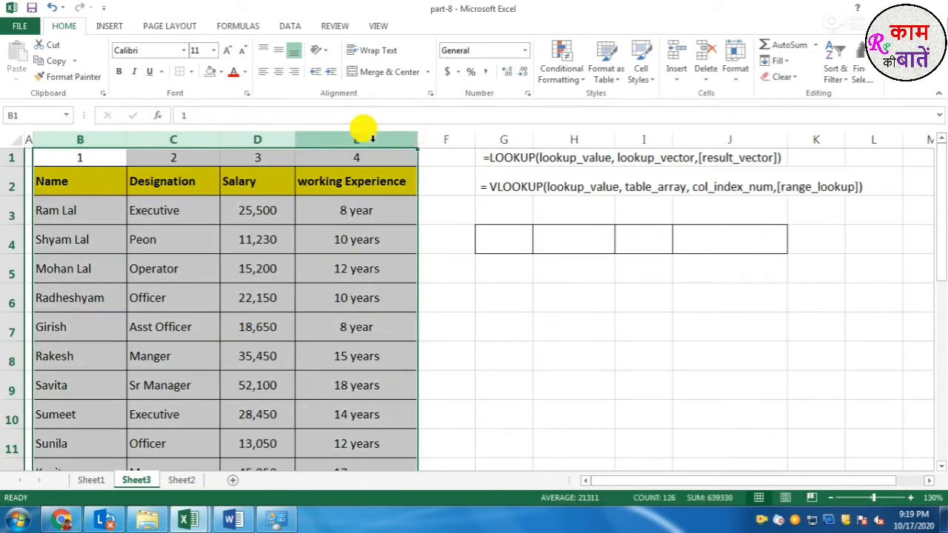
left_click(446, 287)
left_click(501, 238)
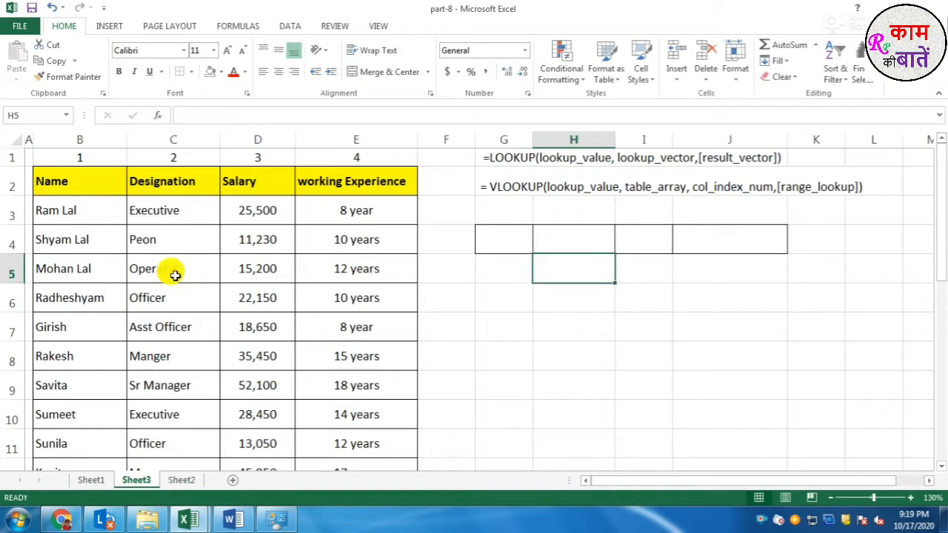
Copy the employee table's header row B2:E2 into the empty bordered row starting at G4.
left_click_drag(67, 190, 347, 180)
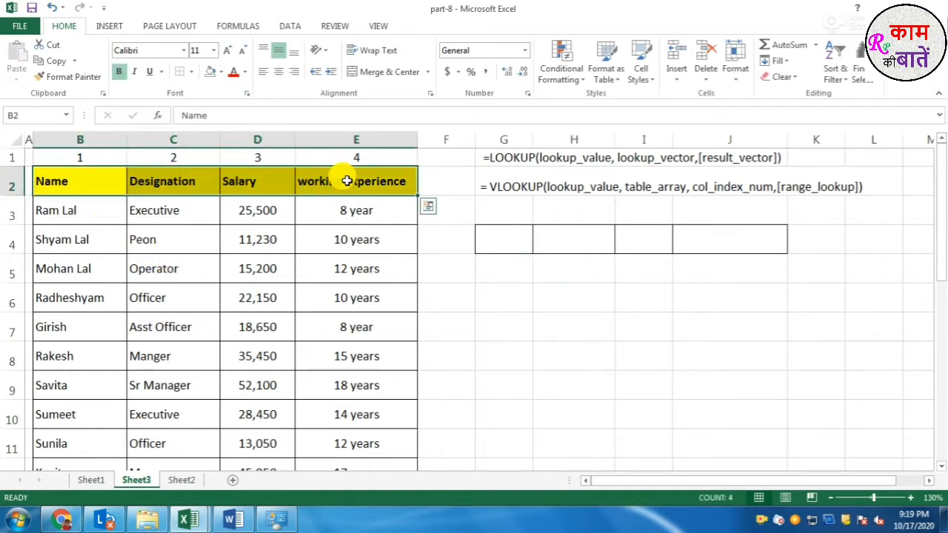
key("ctrl+c")
left_click(483, 234)
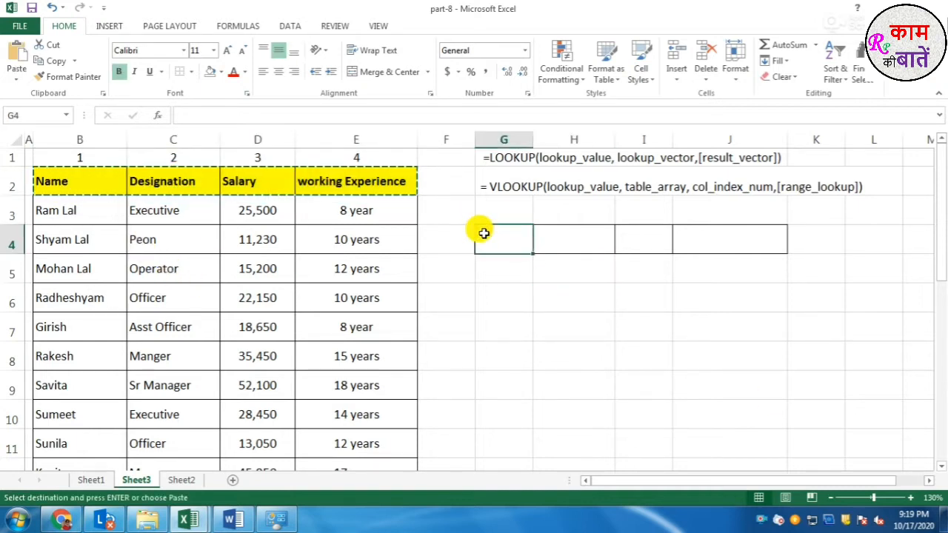
key("ctrl+v")
left_click(483, 323)
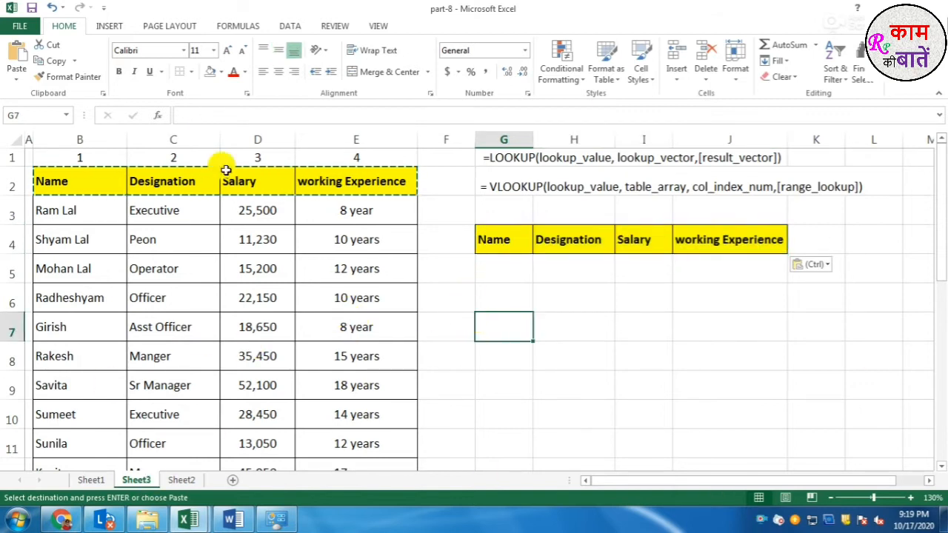
Add a new blank worksheet after Sheet2.
left_click(184, 480)
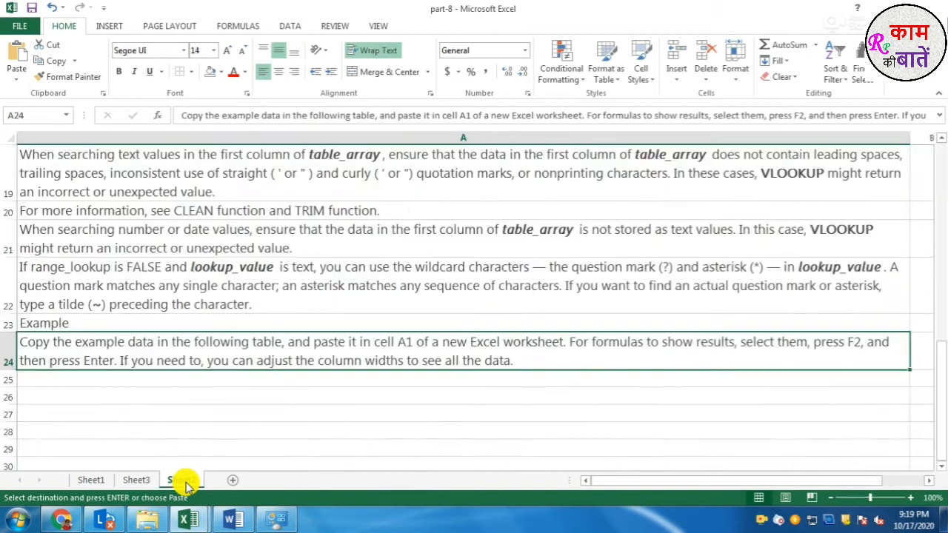
left_click(231, 481)
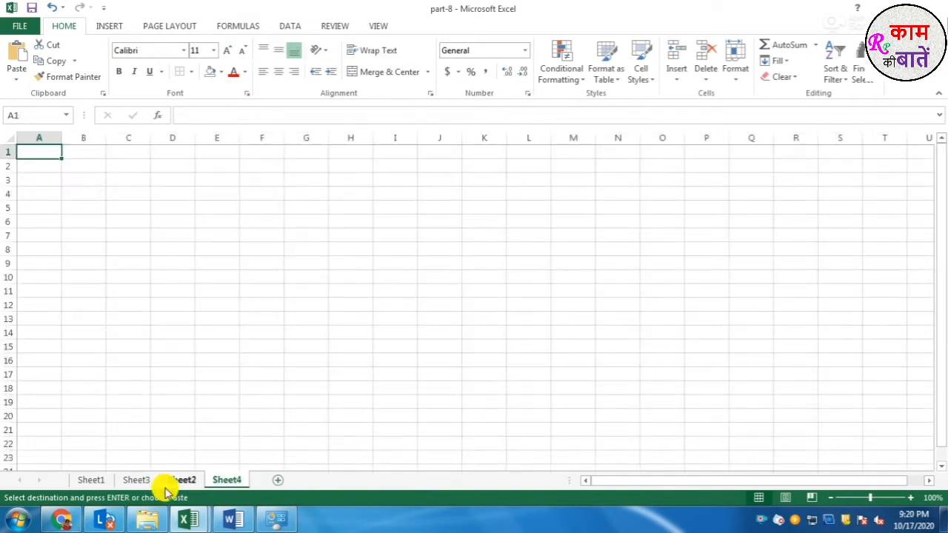
Reorder the worksheets so Sheet4 sits between Sheet3 and Sheet2, and return to Sheet3.
left_click(184, 481)
left_click(137, 481)
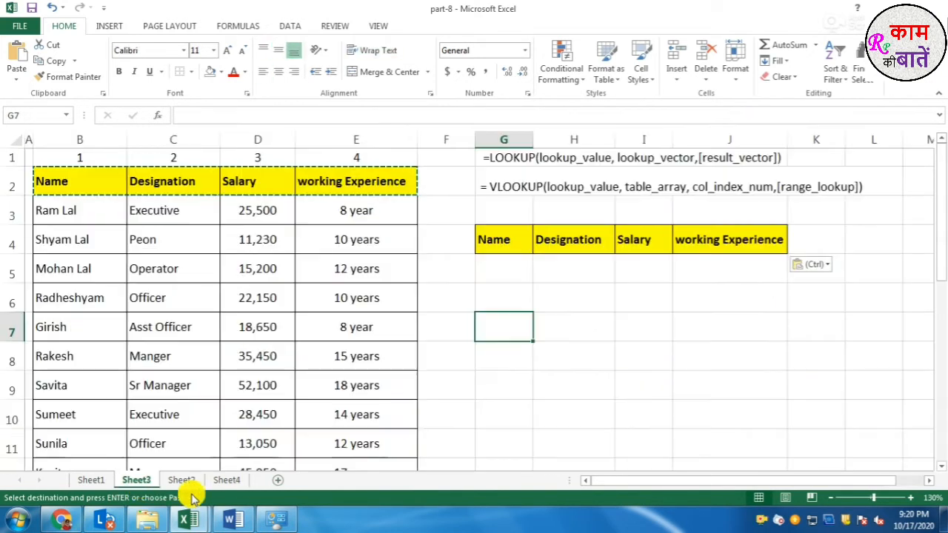
left_click_drag(226, 483, 184, 484)
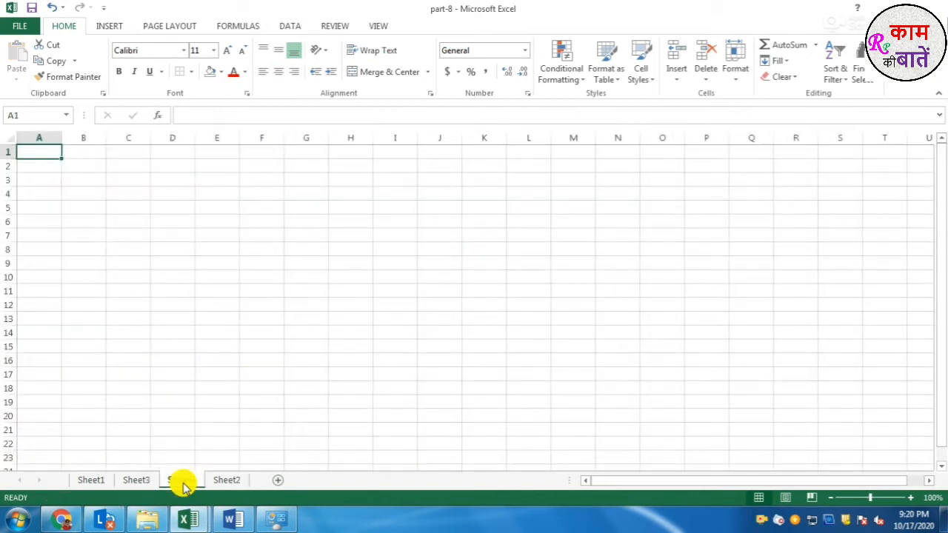
left_click(139, 481)
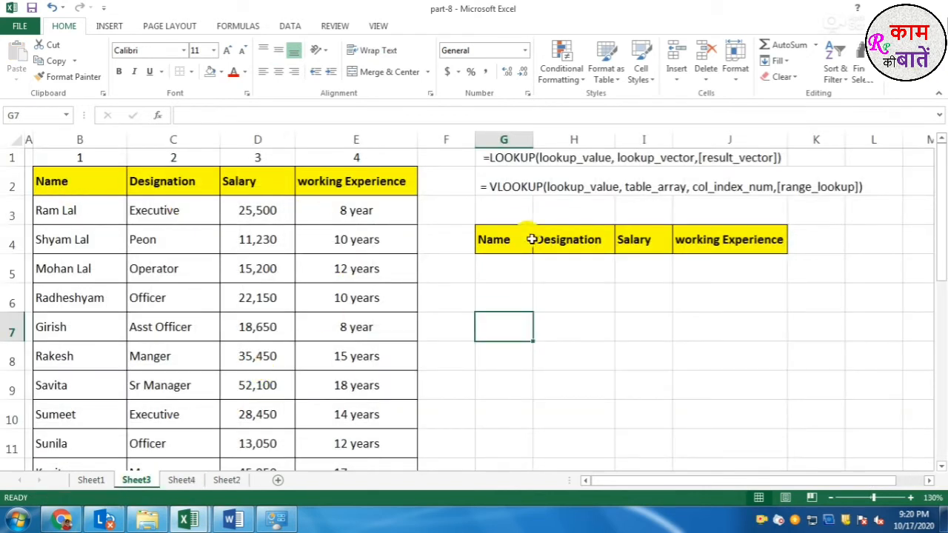
Enter the name of the employee listed in B7 as the lookup value in cell G5.
left_click(516, 271)
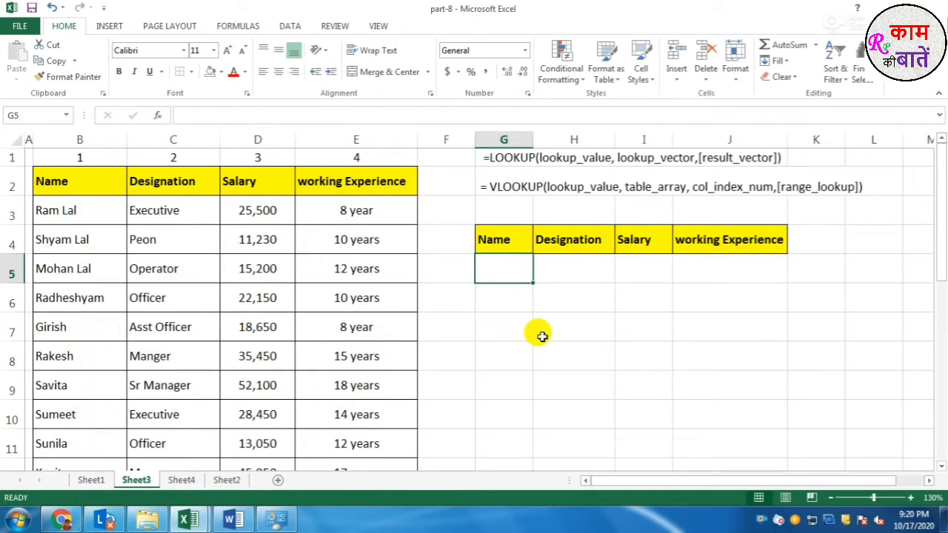
type("Girish")
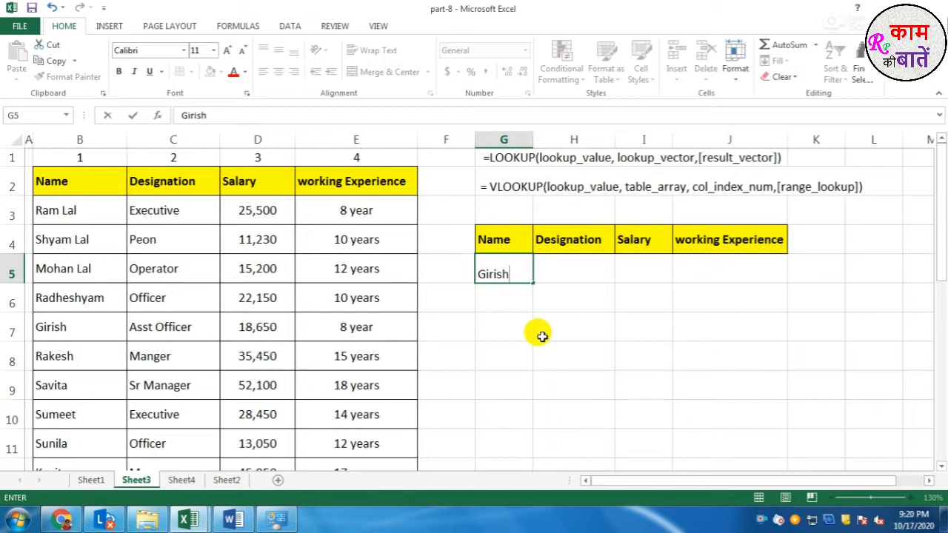
key("Tab")
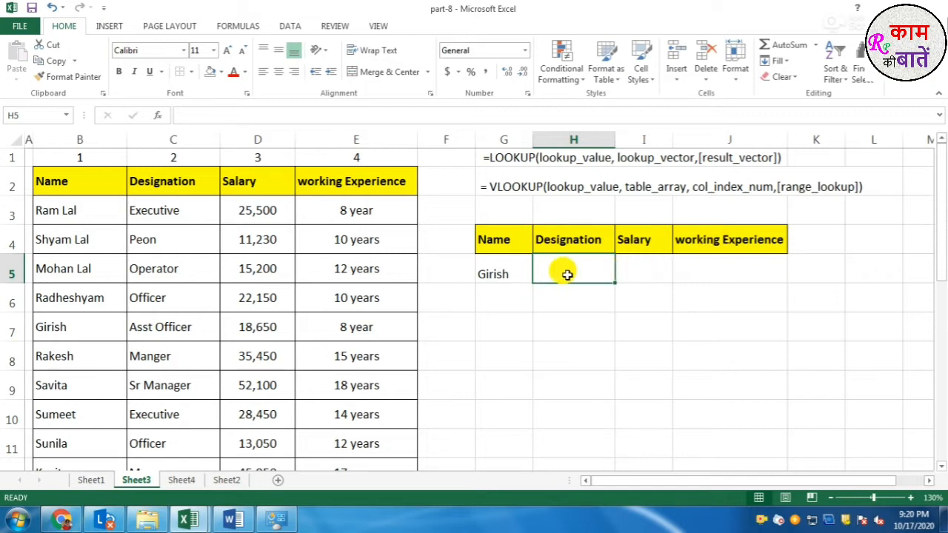
Start a VLOOKUP formula in the Designation result cell H5 with G5 as the lookup value.
type("=")
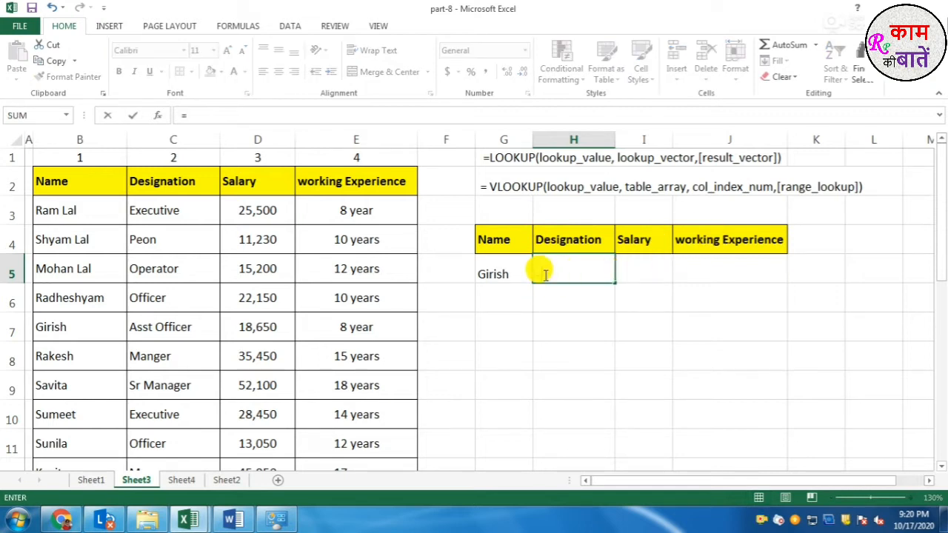
type("l")
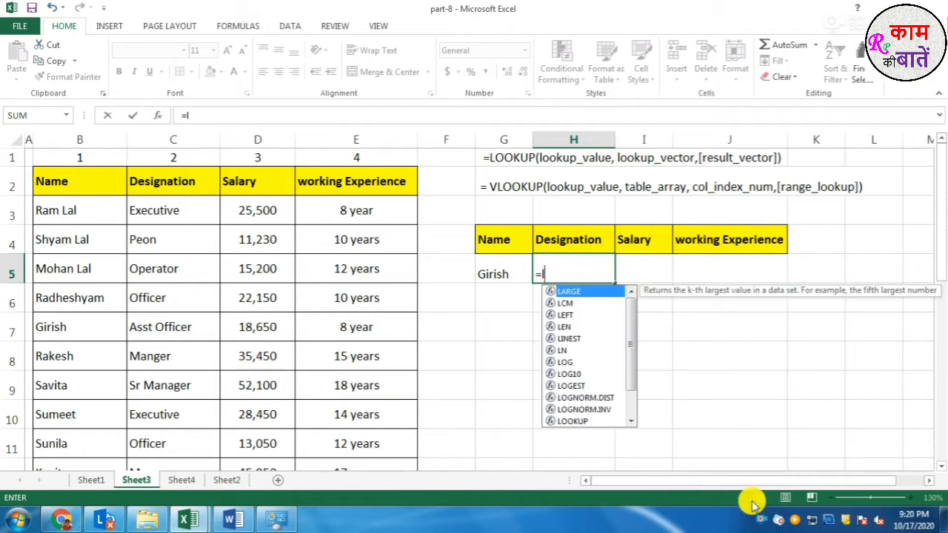
key("BackSpace")
type("vl")
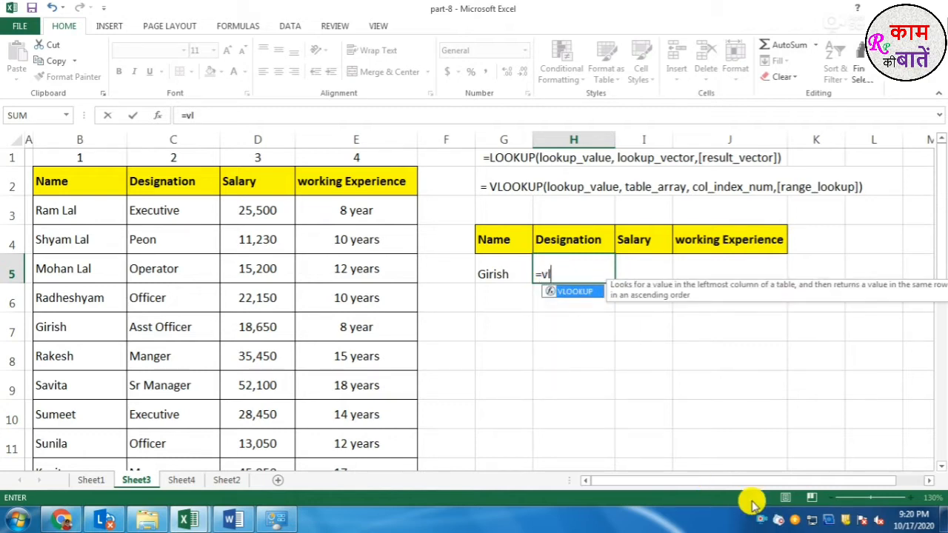
key("Tab")
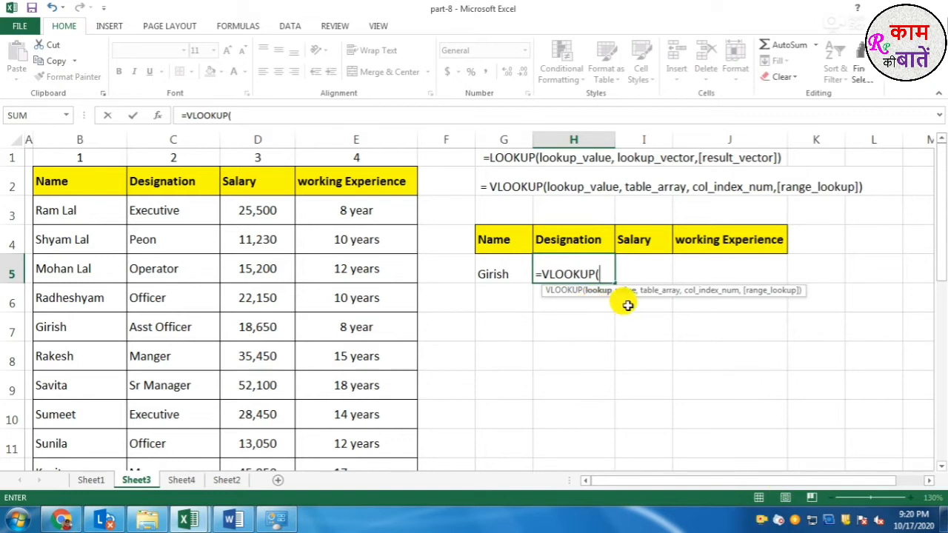
left_click(506, 273)
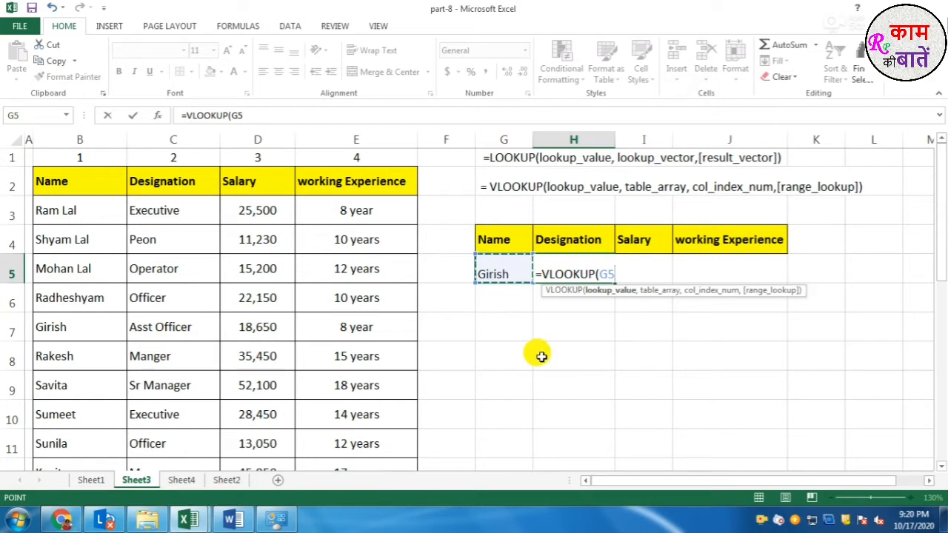
type(",")
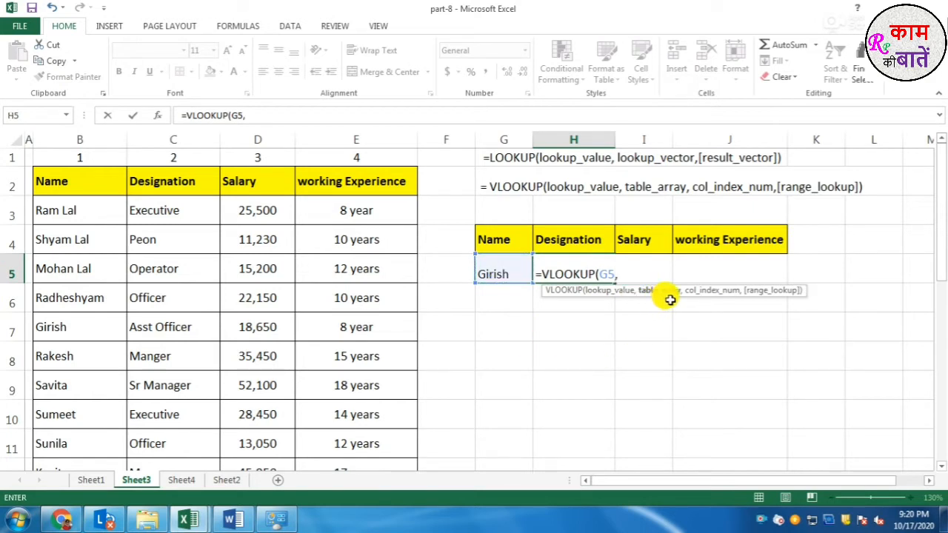
Complete the H5 formula with table array B2:E12, column index 2 and range lookup 0.
left_click_drag(63, 178, 387, 422)
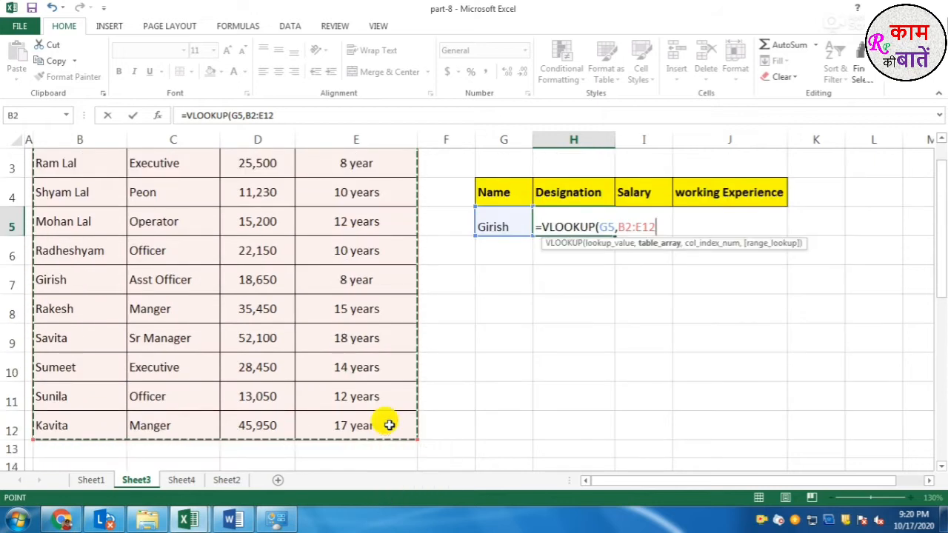
type(",")
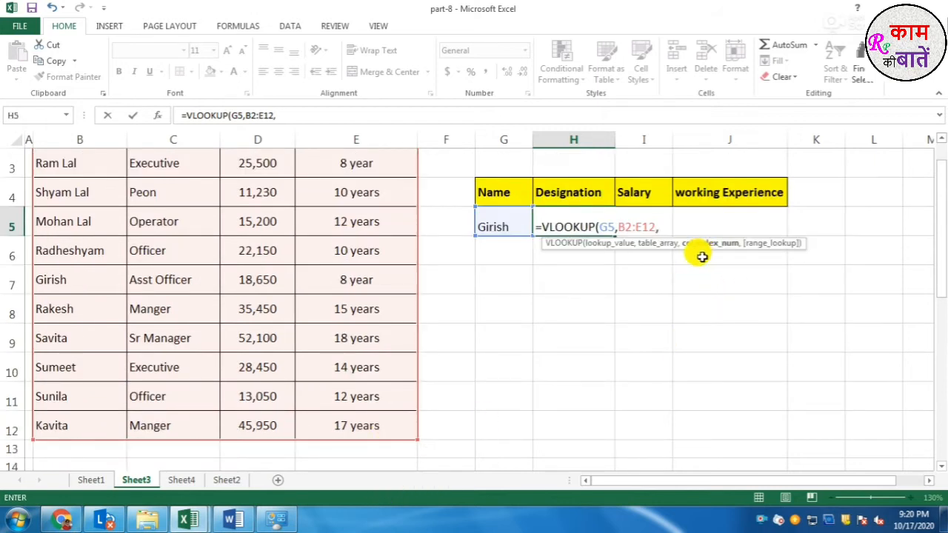
scroll(661, 274, "up", 1)
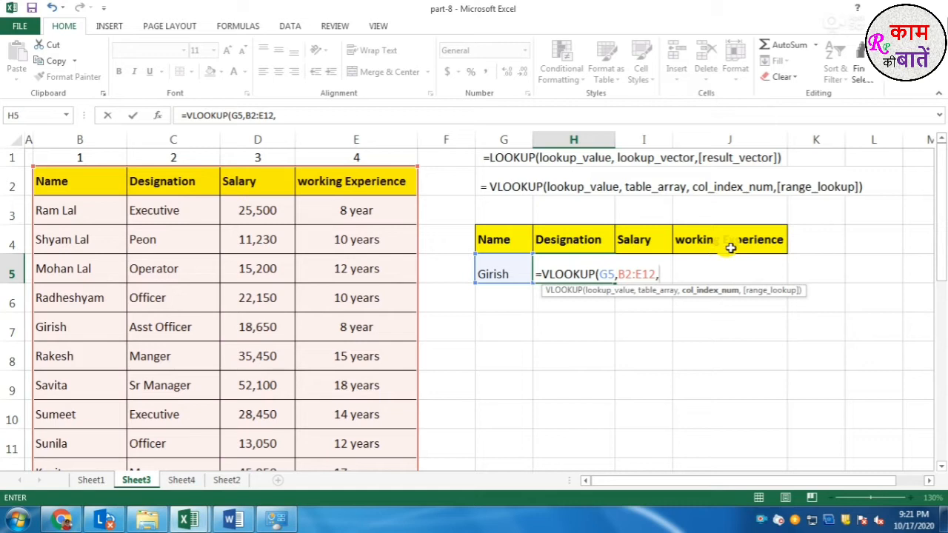
type(",0")
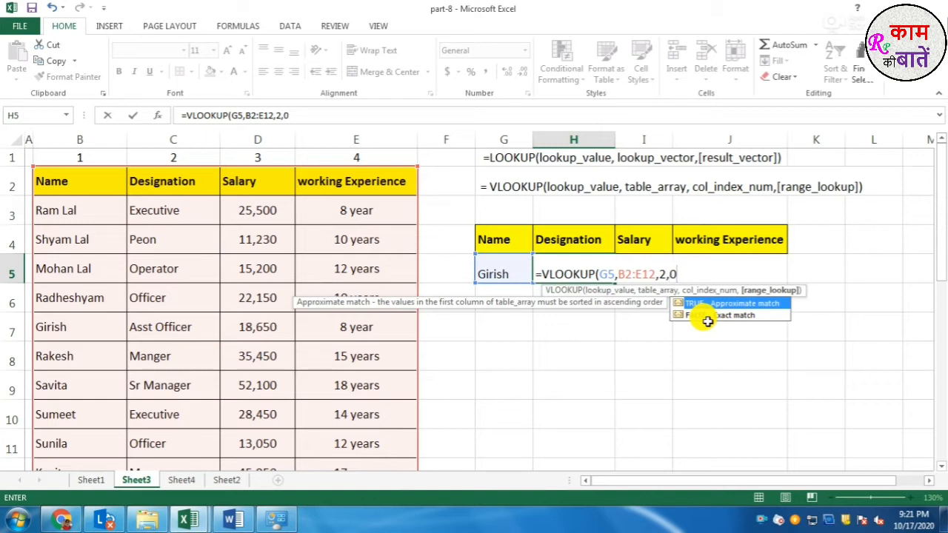
type(")")
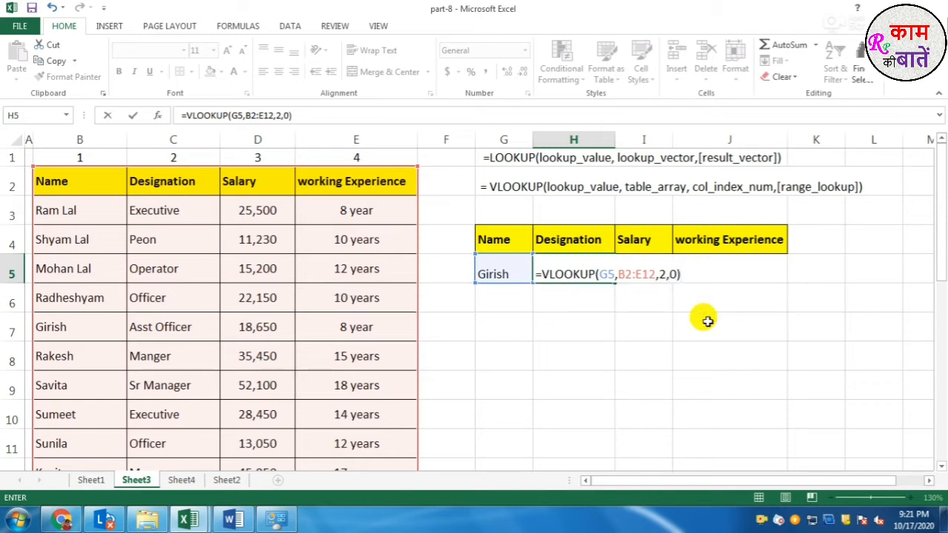
key("Return")
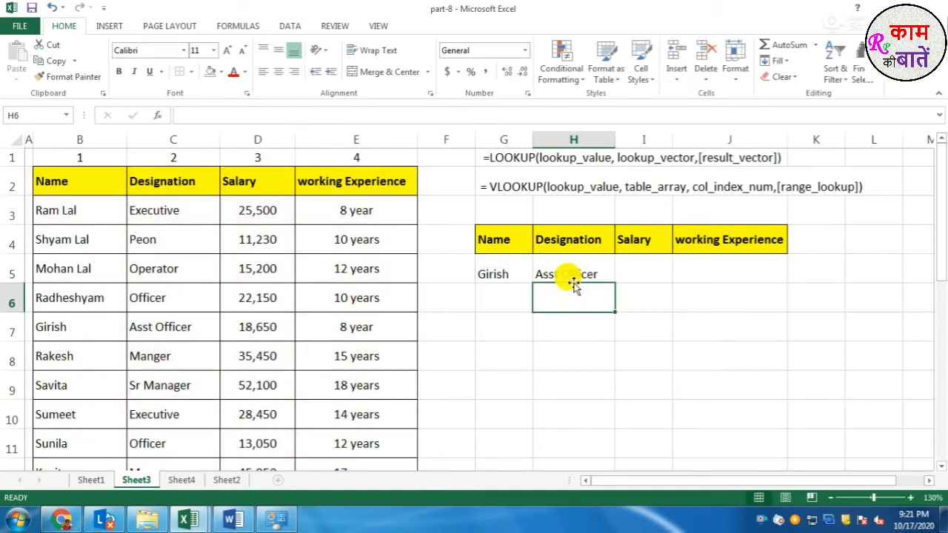
Replace the lookup name in G5 with the employee listed in B5 and check the Designation formula against the employee table.
left_click(493, 280)
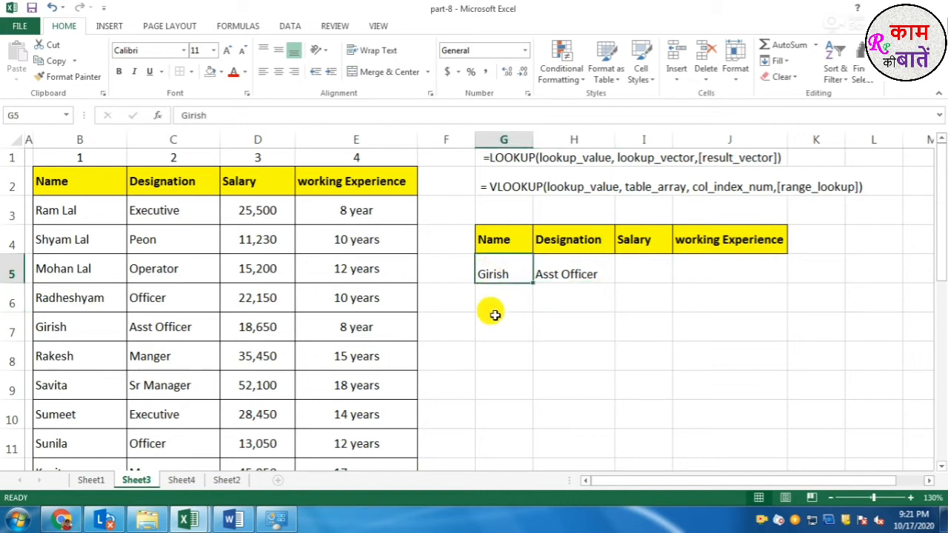
type("mohan lal")
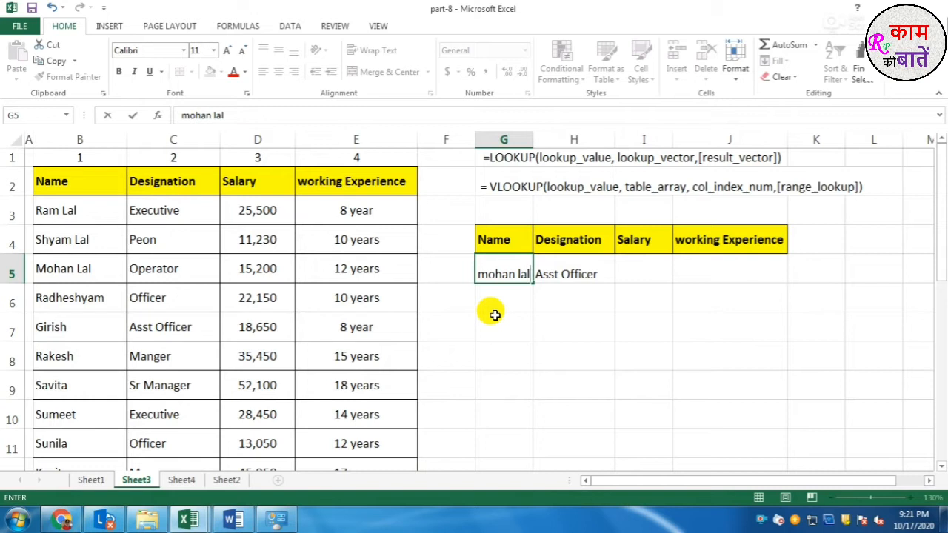
key("Return")
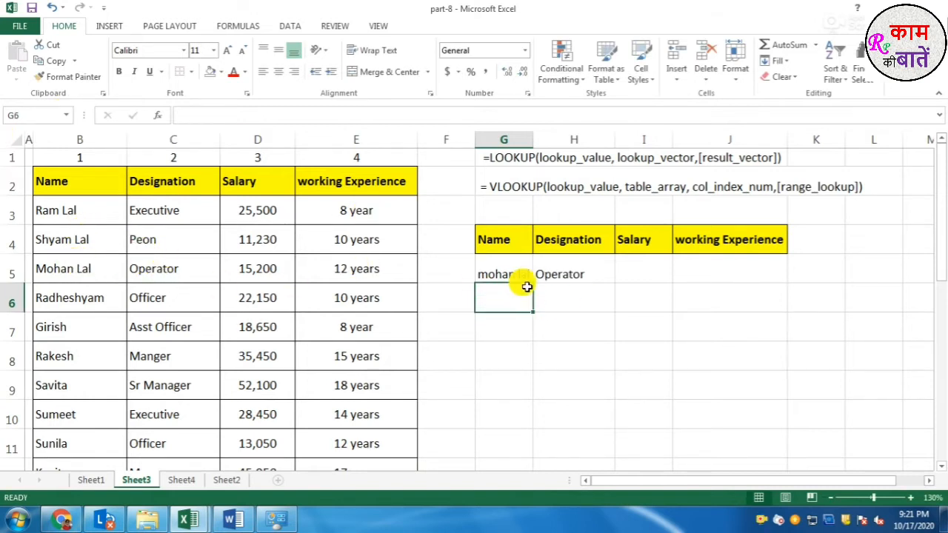
left_click(551, 275)
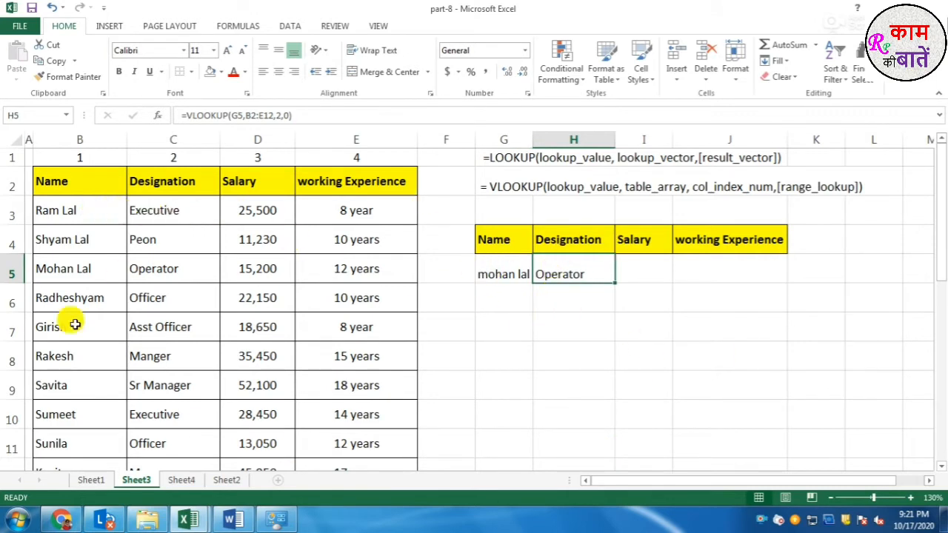
scroll(259, 388, "down", 1)
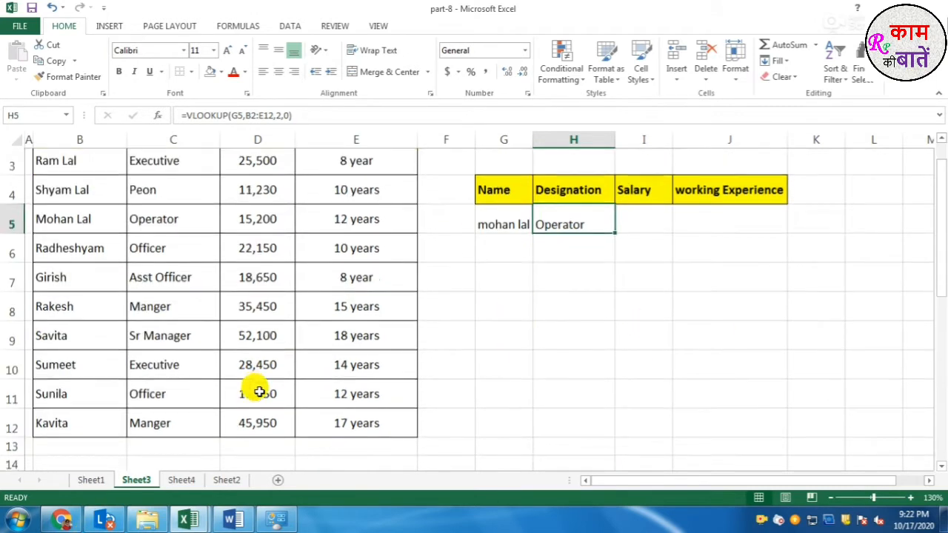
scroll(259, 389, "up", 1)
Replace the lookup name in G5 with the employee listed in B10 to test the Designation formula.
left_click(494, 272)
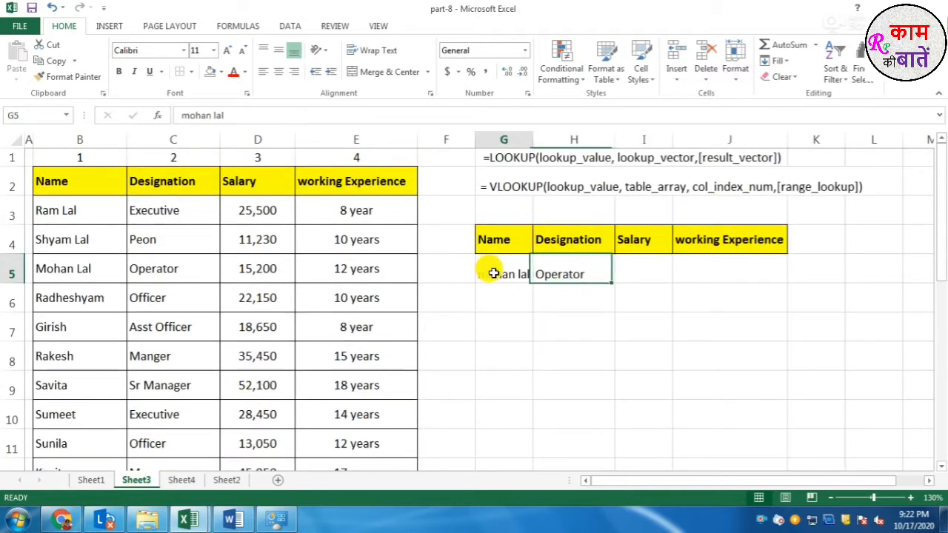
type("sumeet")
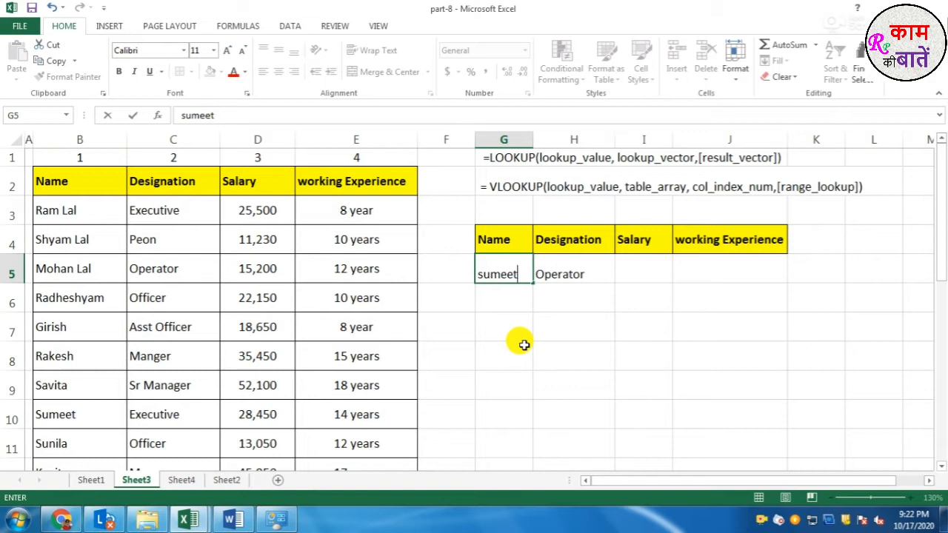
key("Return")
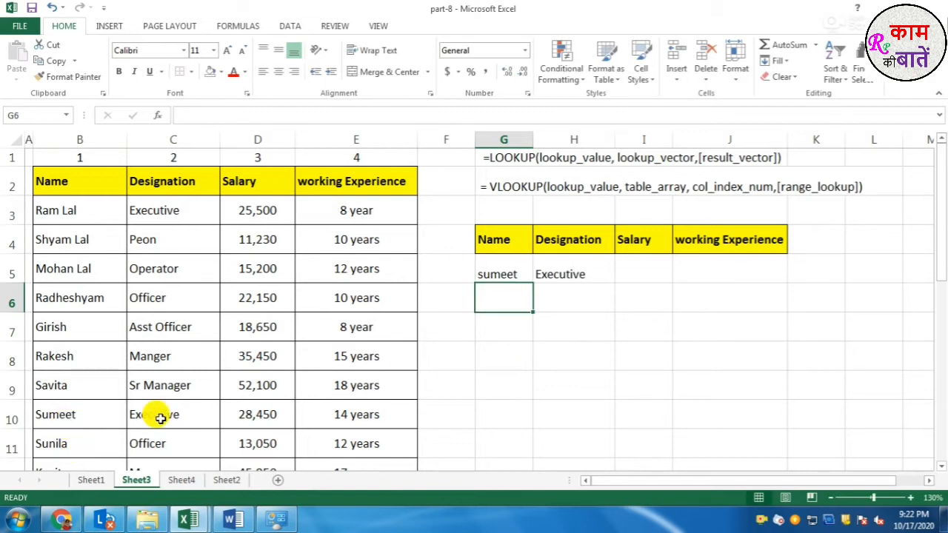
Set the lookup name in G5 to the employee listed in B11 and review the Designation formula in H5.
left_click(499, 271)
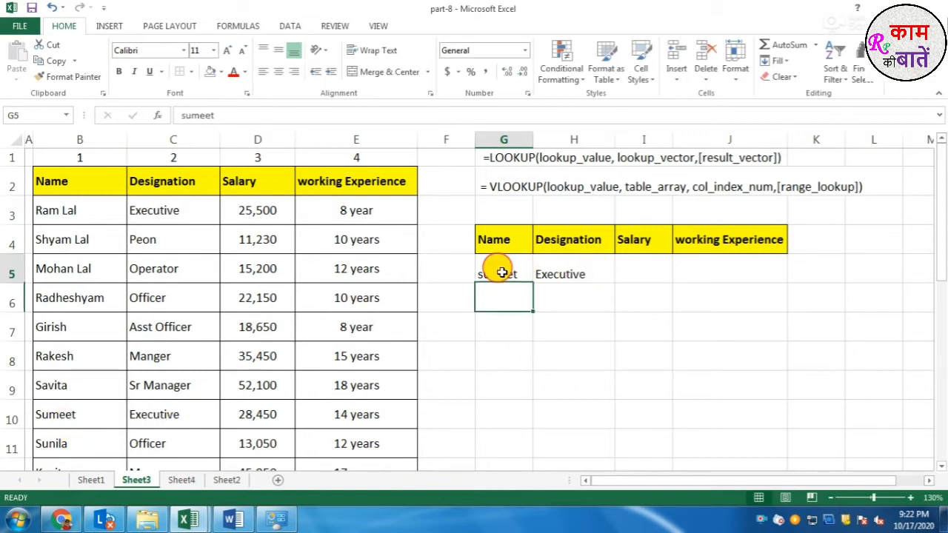
type("sunila")
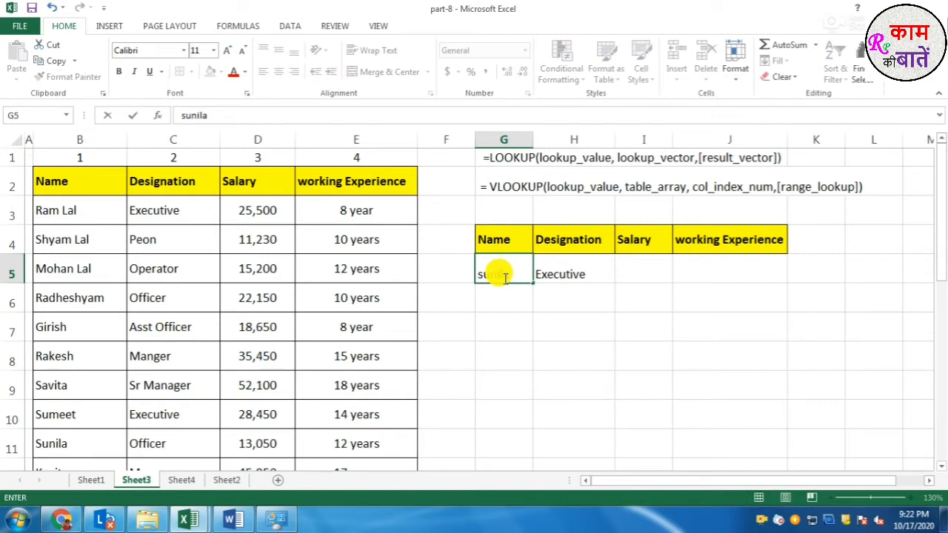
key("Return")
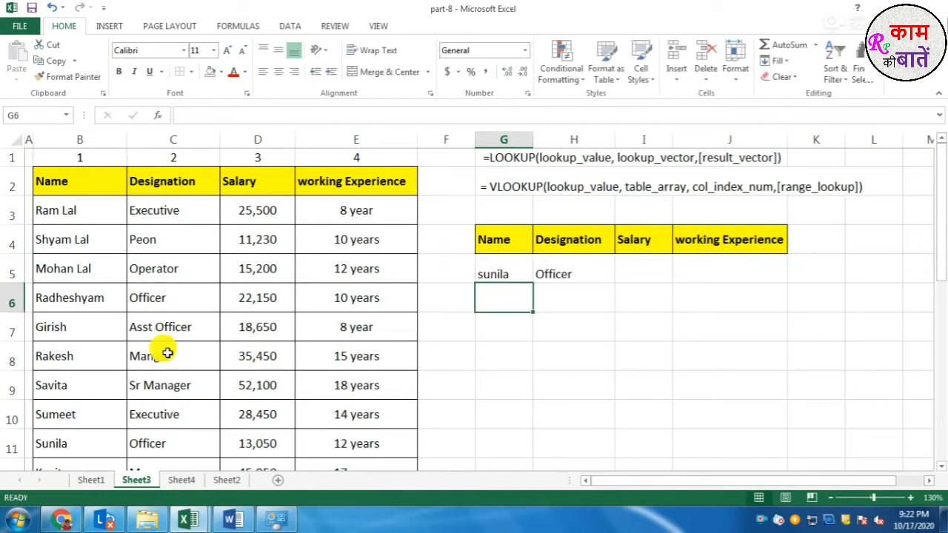
left_click(550, 270)
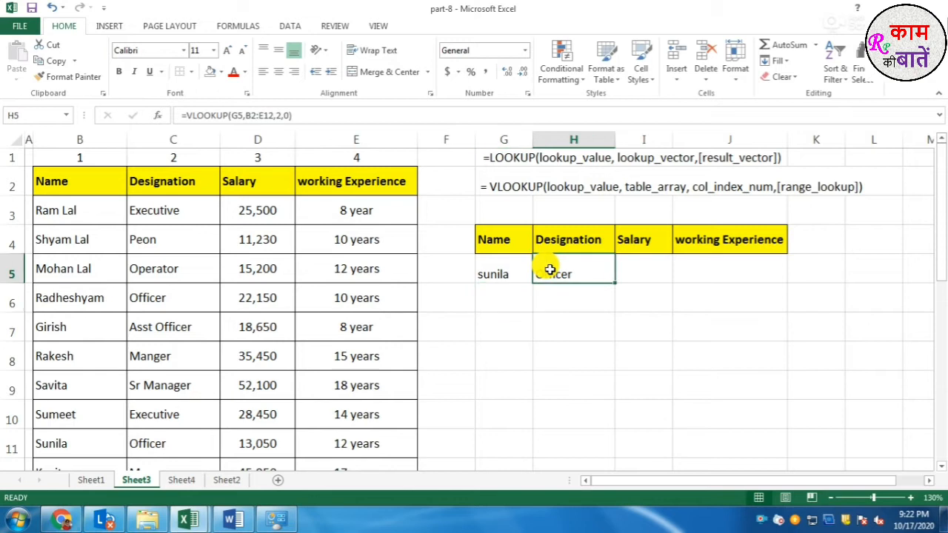
left_click(485, 268)
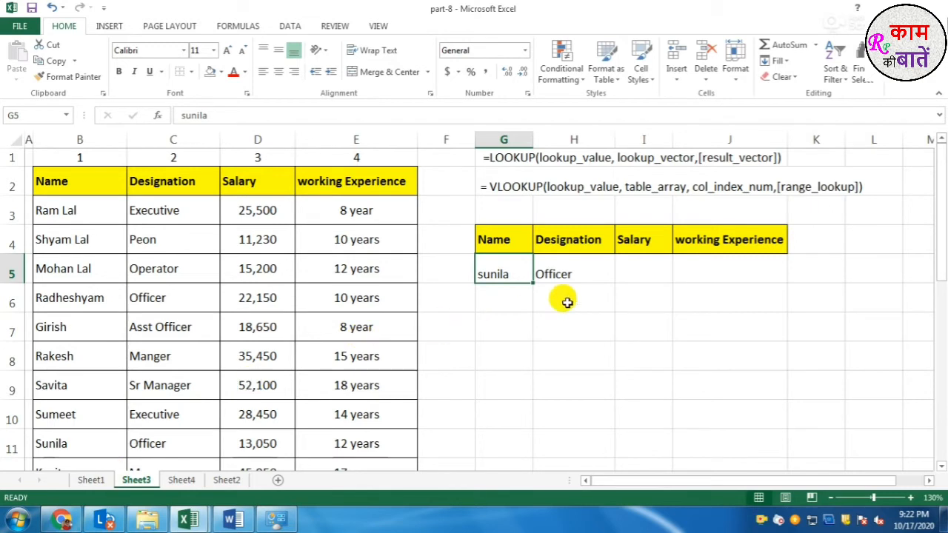
left_click(581, 278)
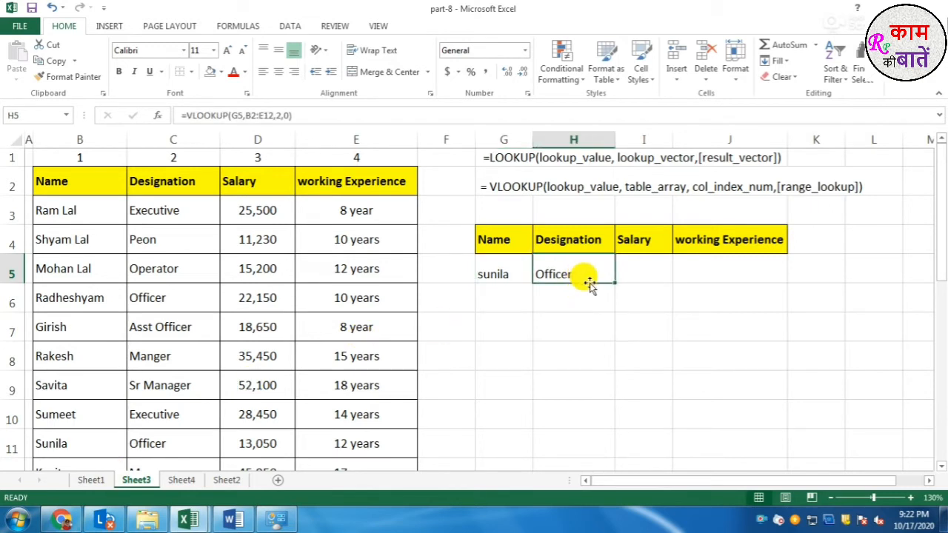
left_click(619, 272)
left_click(577, 275)
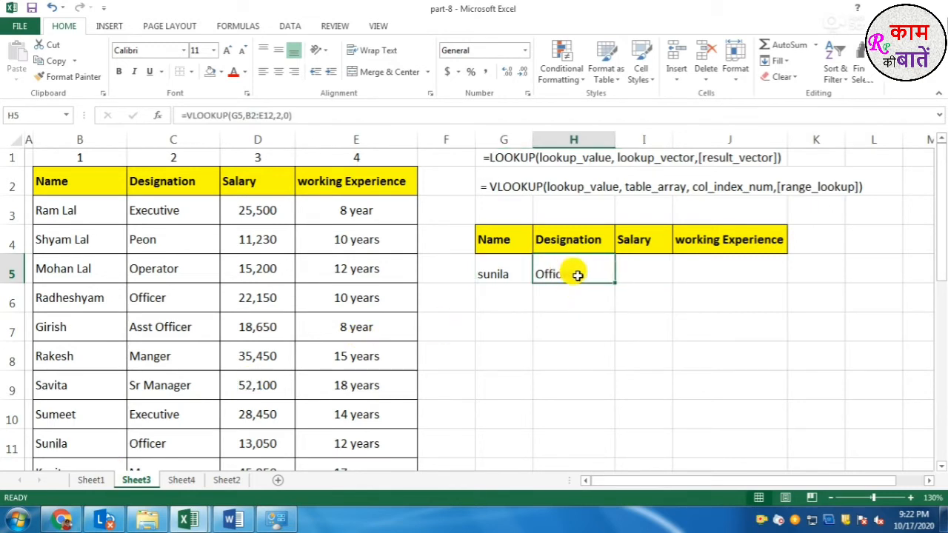
Start a VLOOKUP formula in the Salary cell I5 with G5 as the lookup value.
left_click(630, 250)
left_click(632, 271)
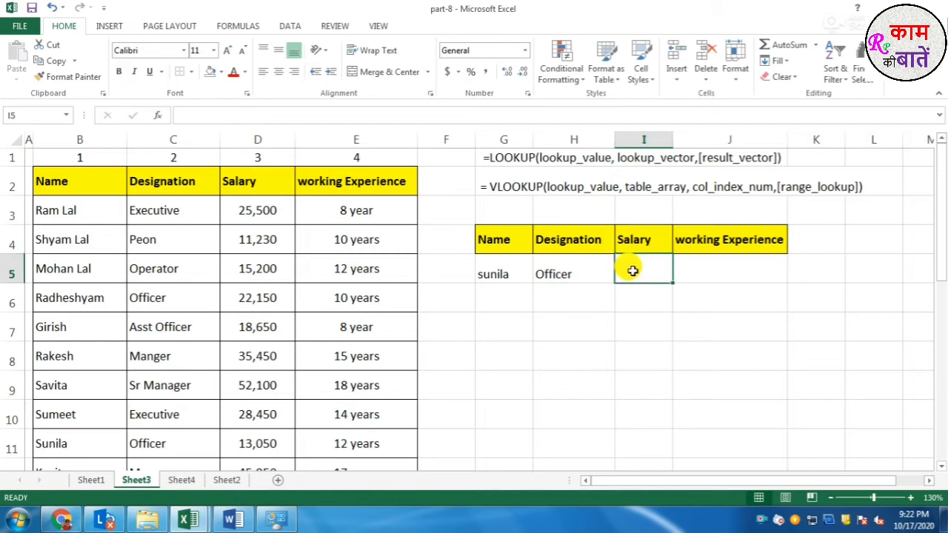
type("=vl")
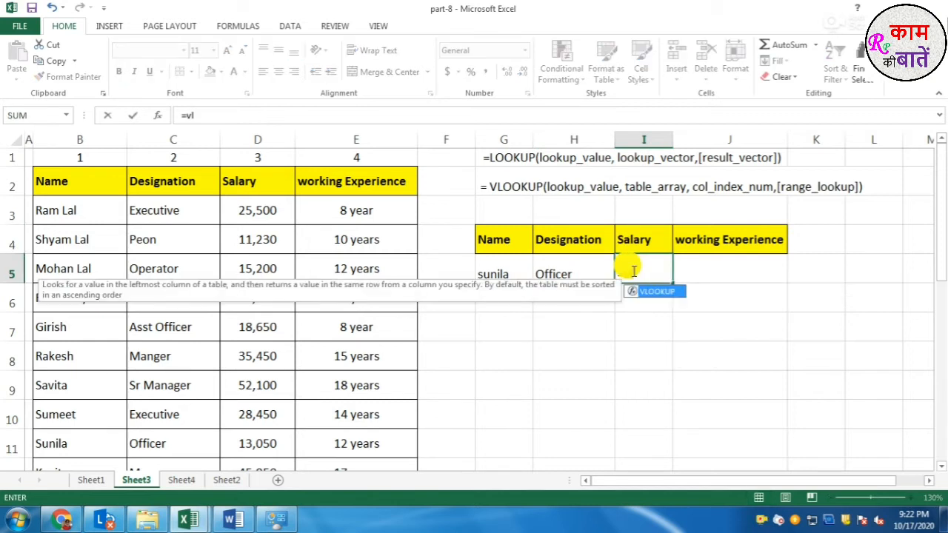
key("Tab")
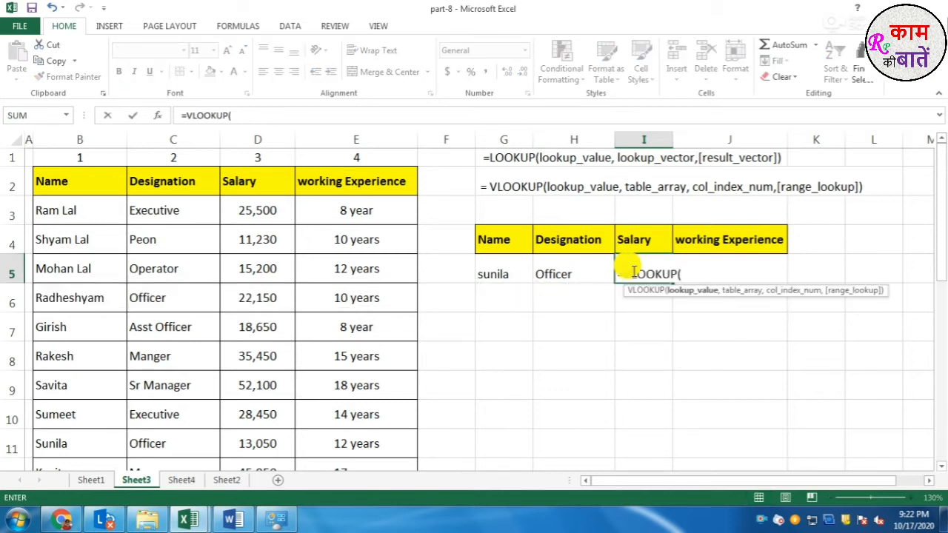
left_click(496, 273)
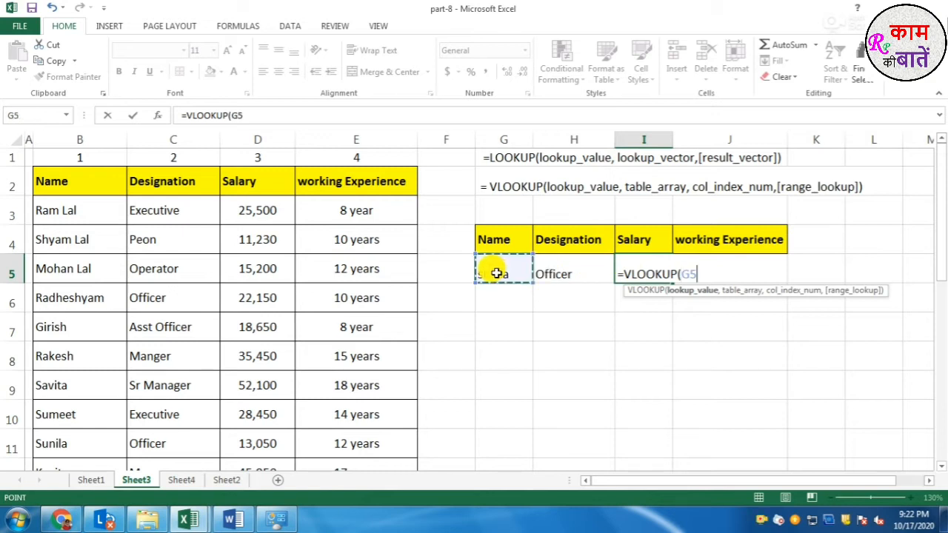
type(",")
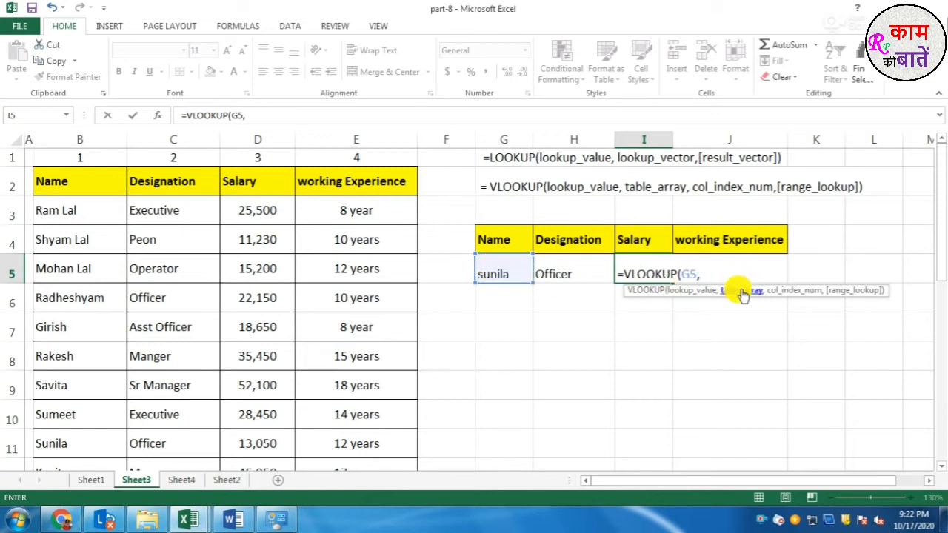
Complete the I5 formula with table array B2:E12, column index 3 and range lookup 0.
left_click_drag(67, 187, 396, 435)
type(",")
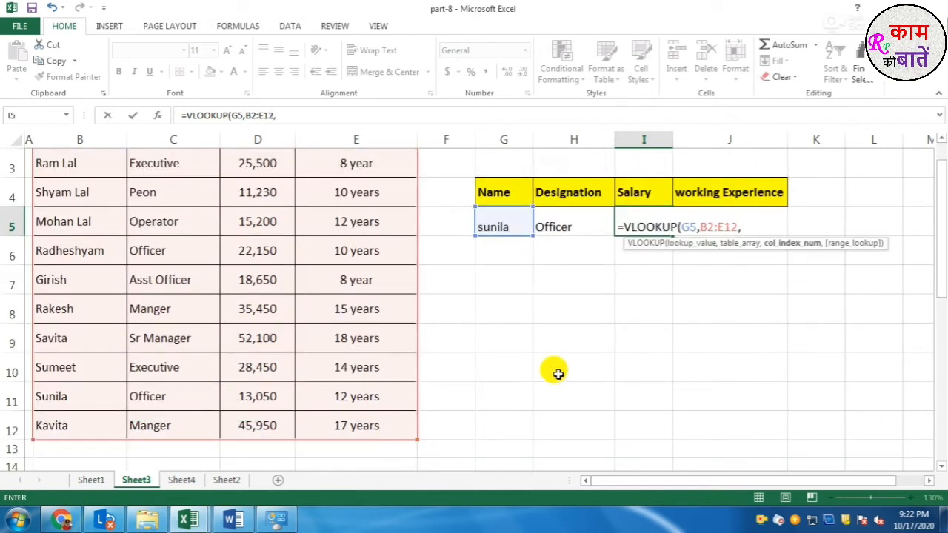
scroll(474, 325, "up", 1)
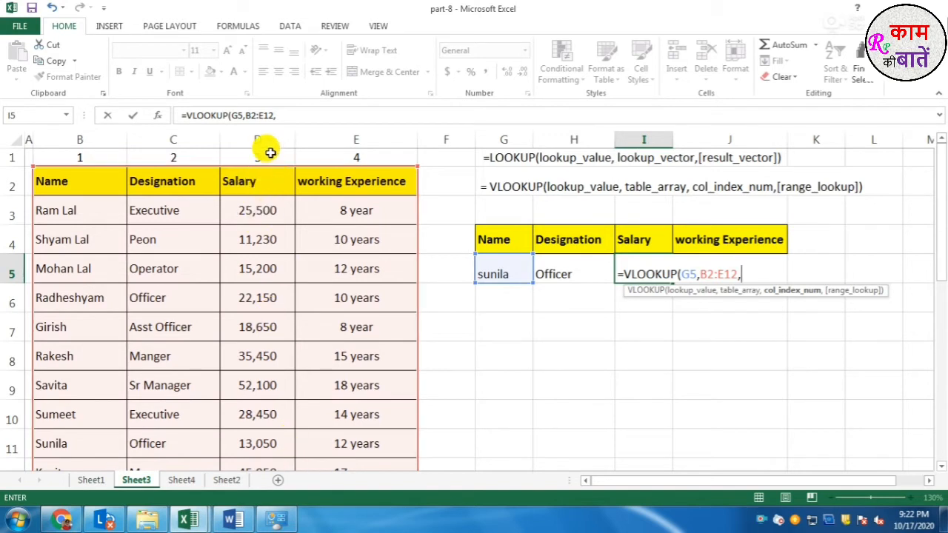
type(",")
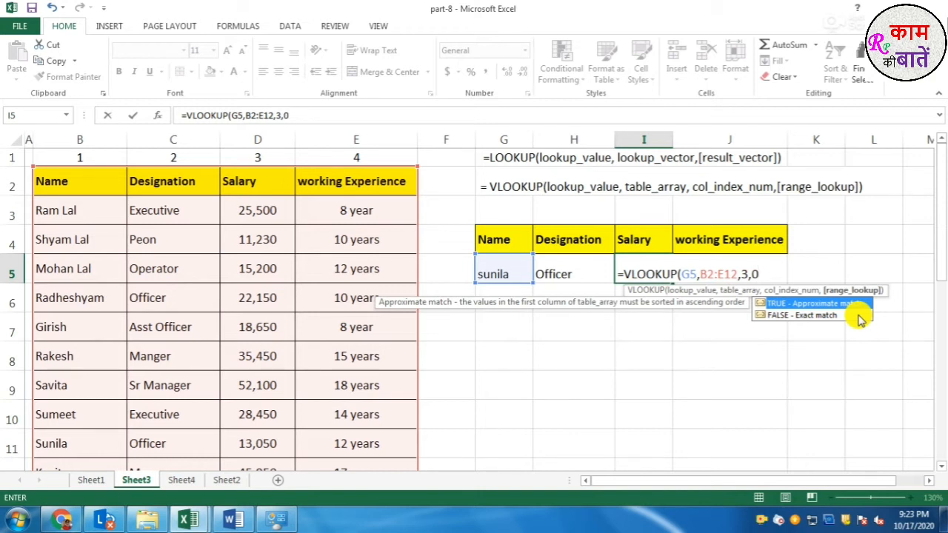
type("0)")
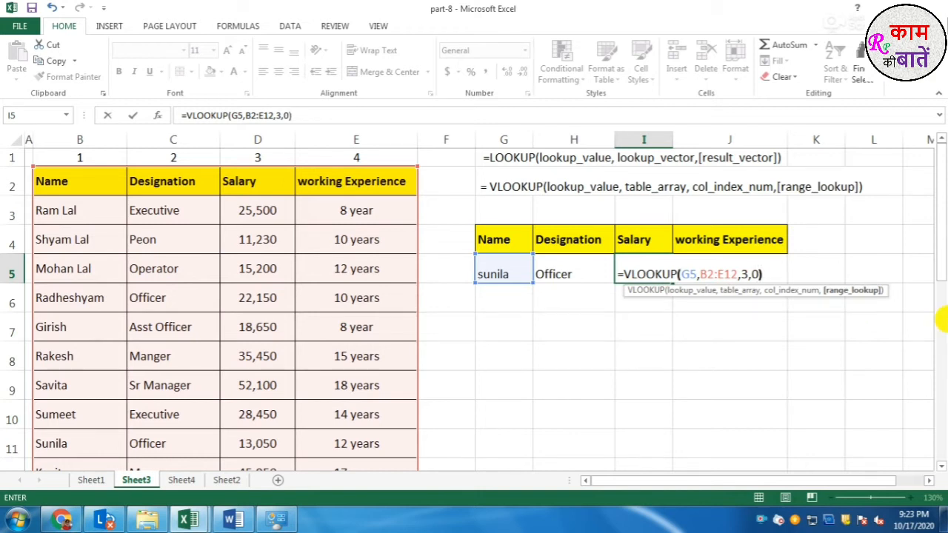
key("Return")
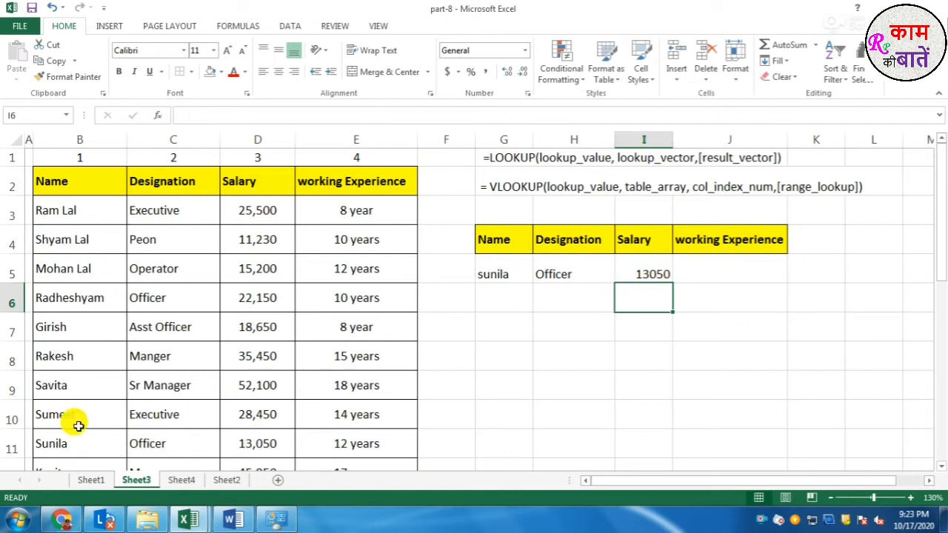
Replace the lookup name in G5 with the employee listed in B8 and check the Salary formula in I5.
left_click(502, 276)
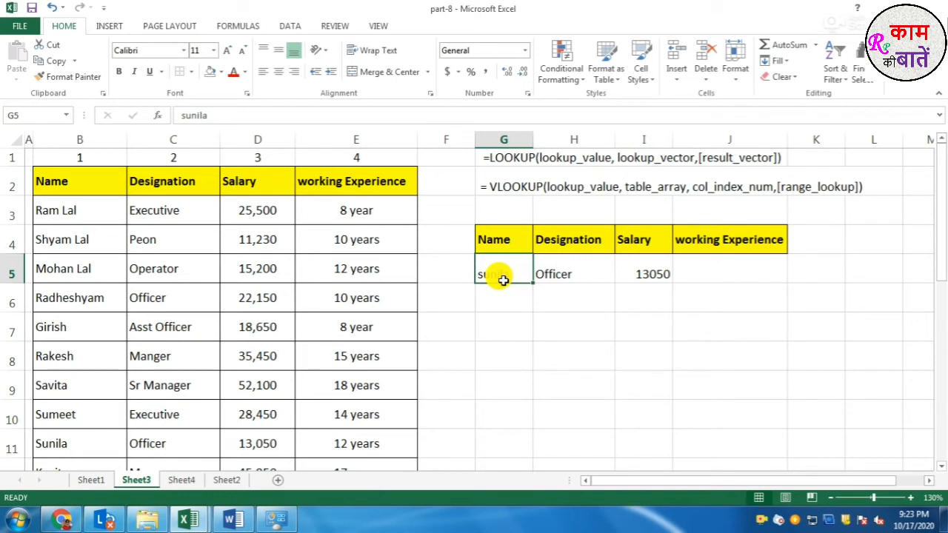
type("ra")
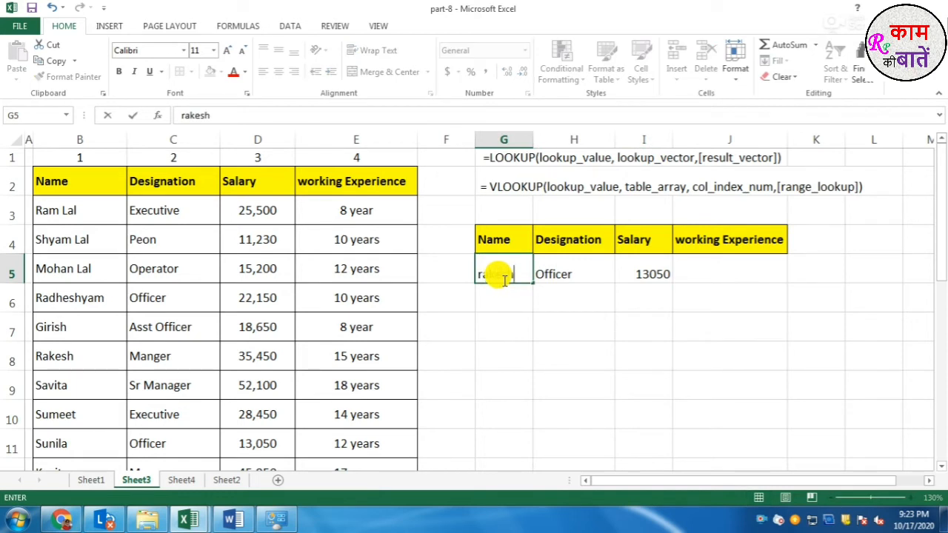
type("kesh")
key("Tab")
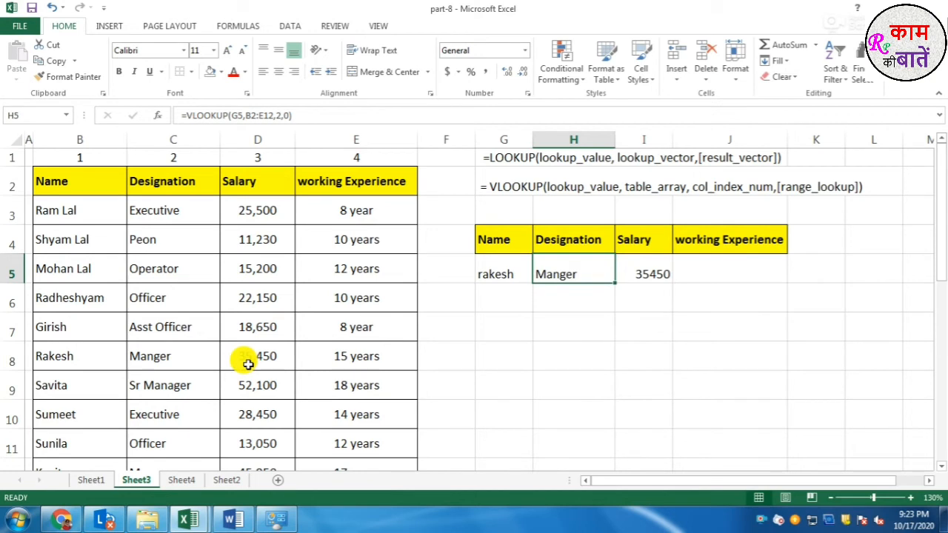
left_click(648, 275)
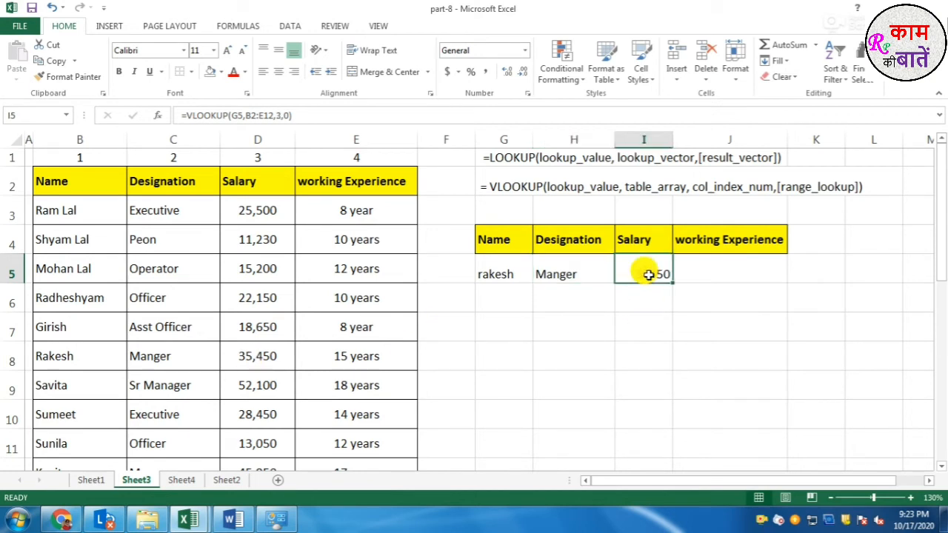
left_click(508, 274)
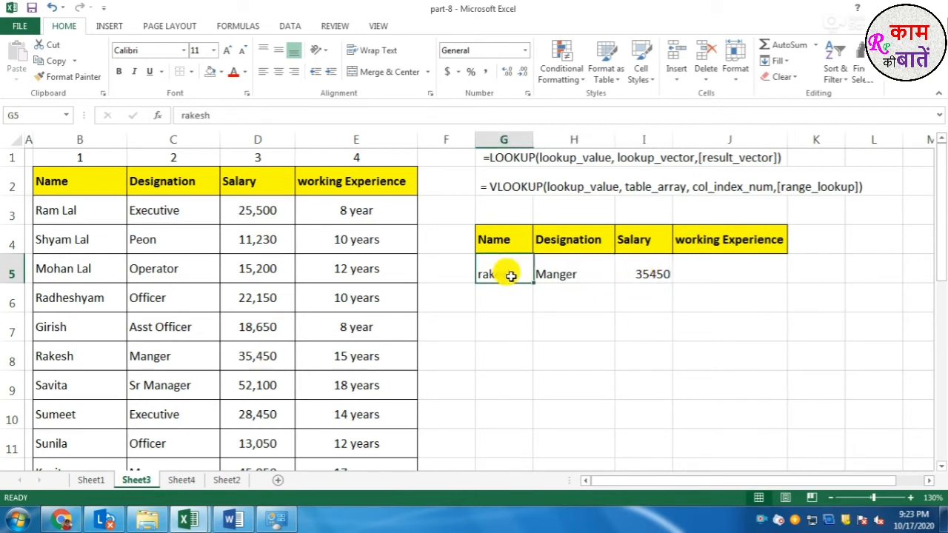
left_click(630, 269)
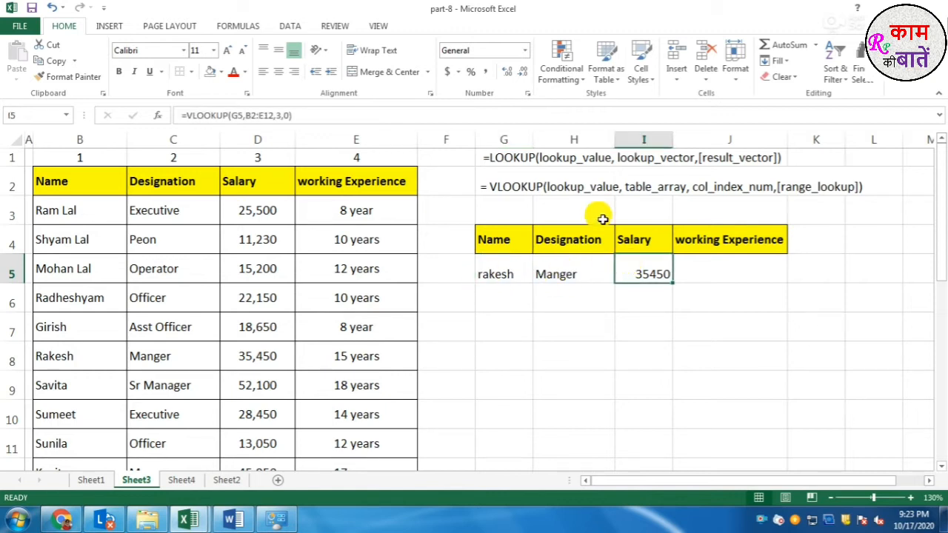
left_click(502, 273)
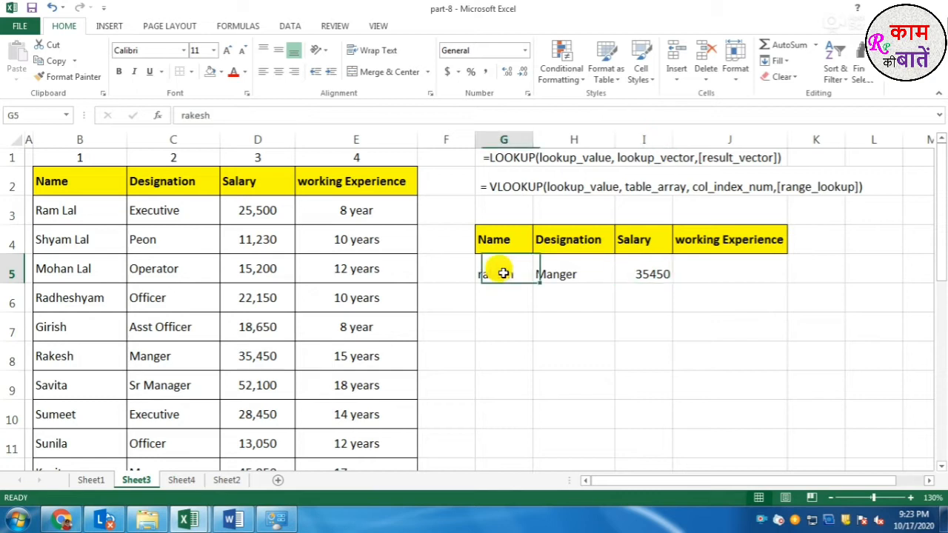
left_click(652, 281)
Start a VLOOKUP formula in the working Experience cell J5 with G5 as the lookup value.
left_click(698, 272)
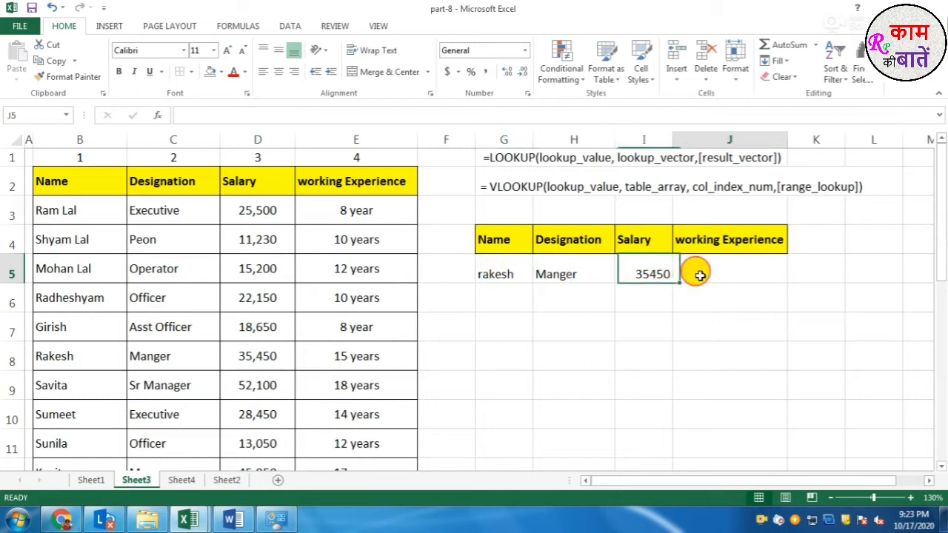
type("=")
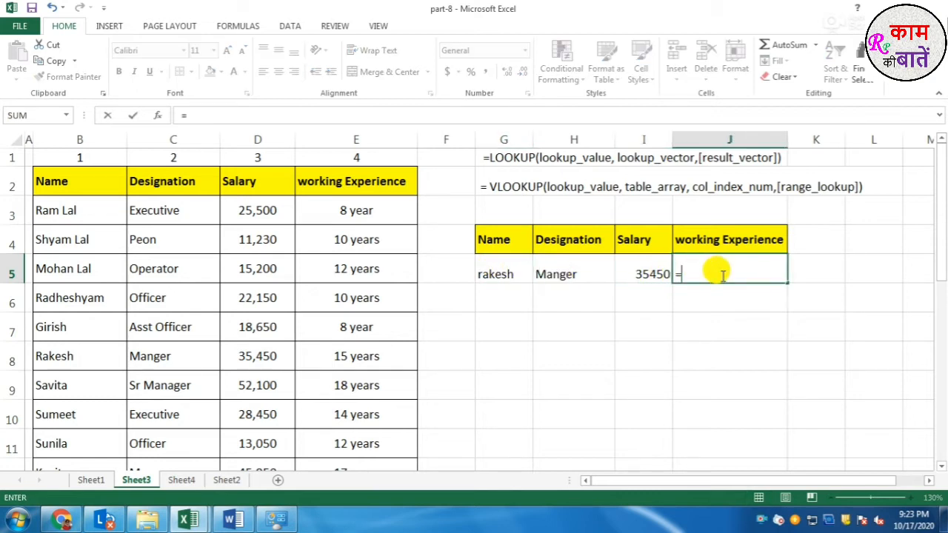
type("vl")
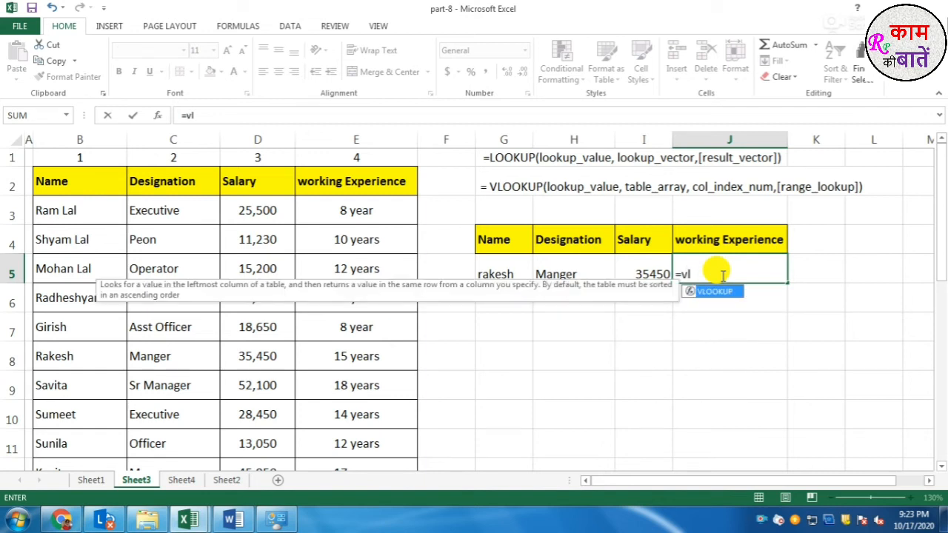
key("Tab")
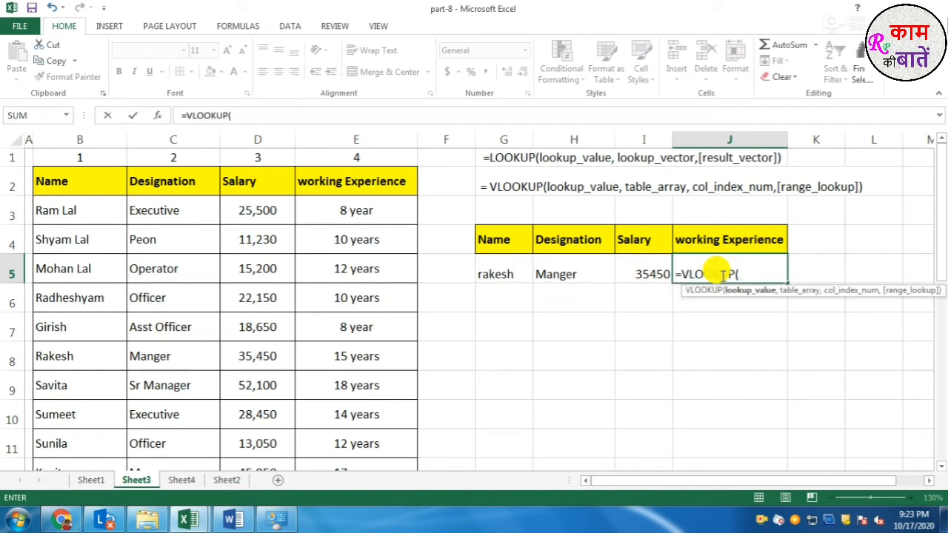
left_click(496, 276)
type(",")
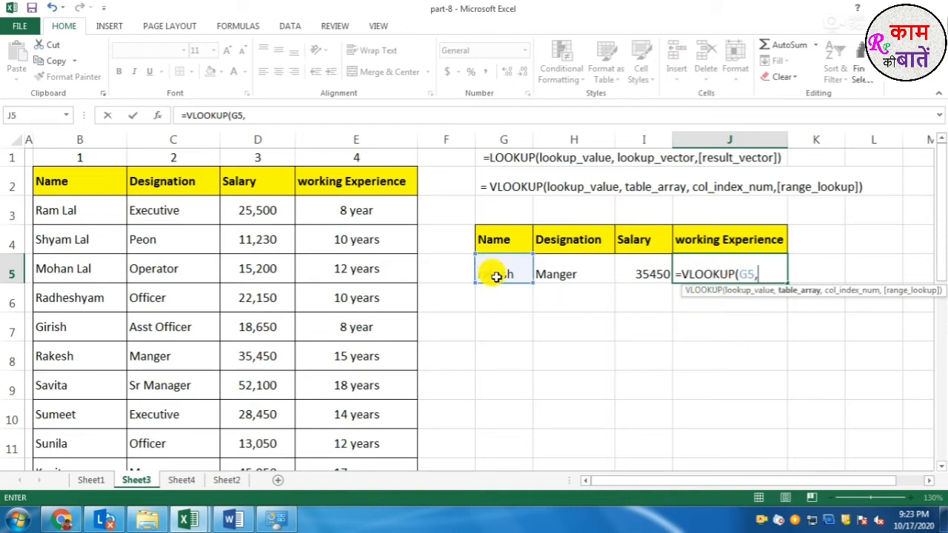
Complete the J5 formula with table array B2:E12, column index 4 and range lookup 0.
left_click_drag(47, 178, 386, 429)
type(",")
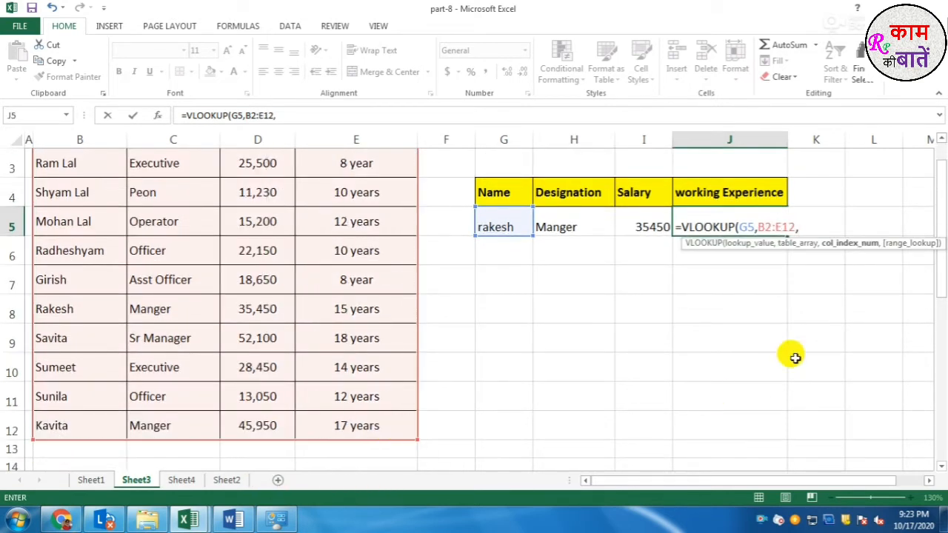
scroll(391, 342, "up", 1)
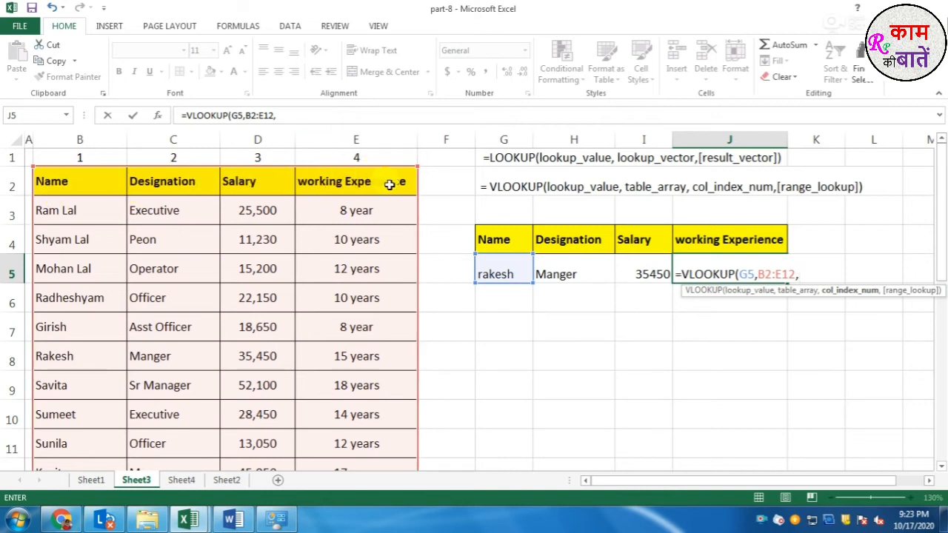
type(",")
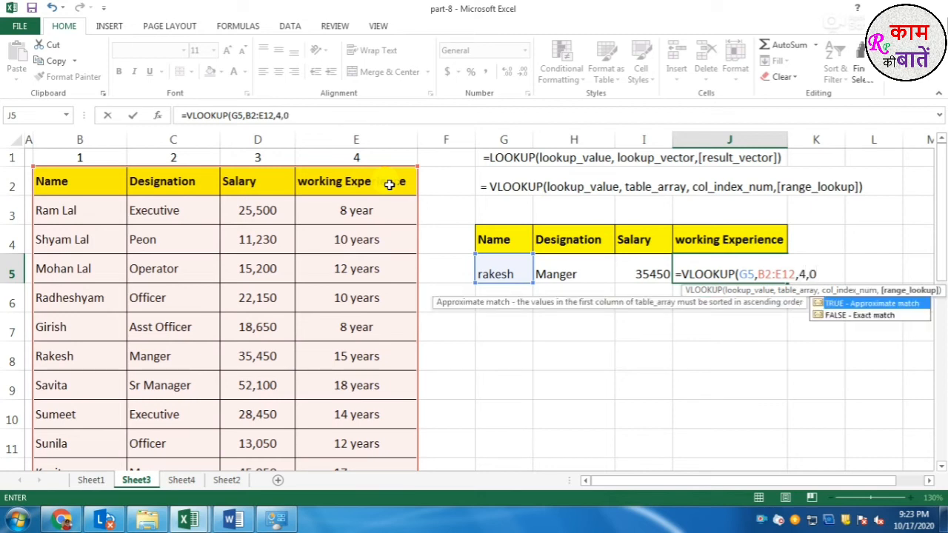
type("0)")
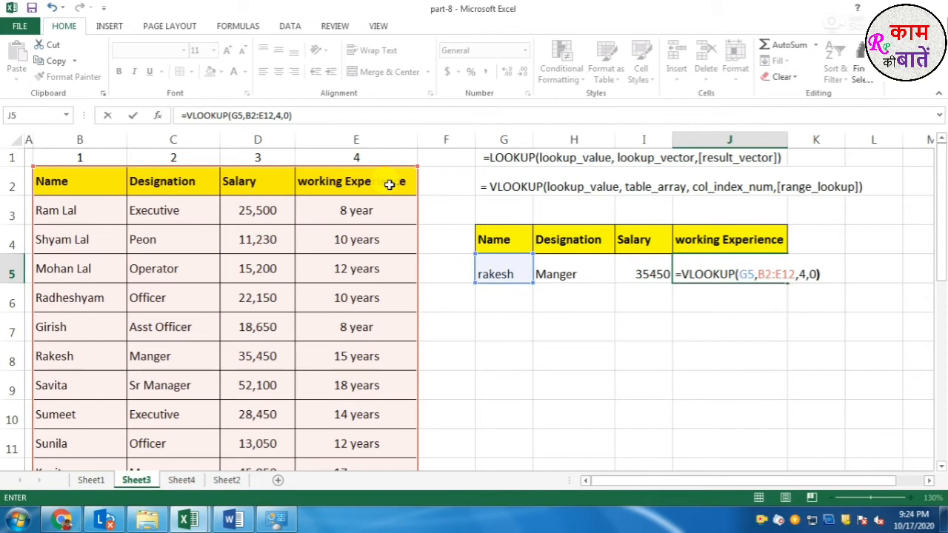
key("Return")
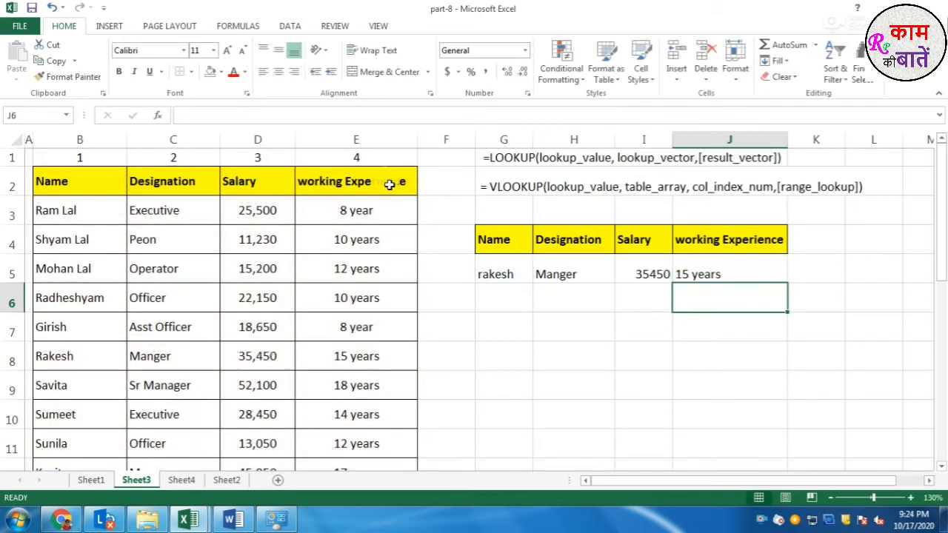
left_click(503, 271)
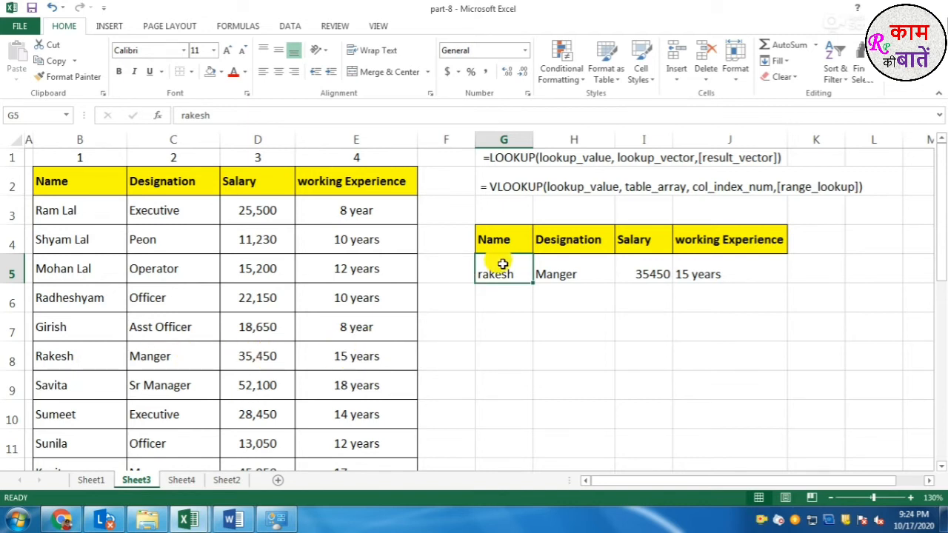
key("Return")
type("savita")
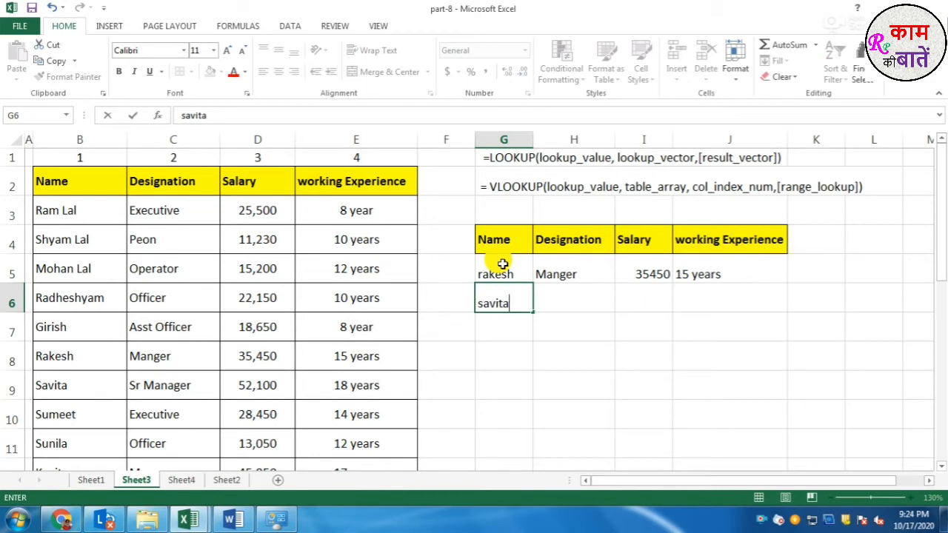
key("Return")
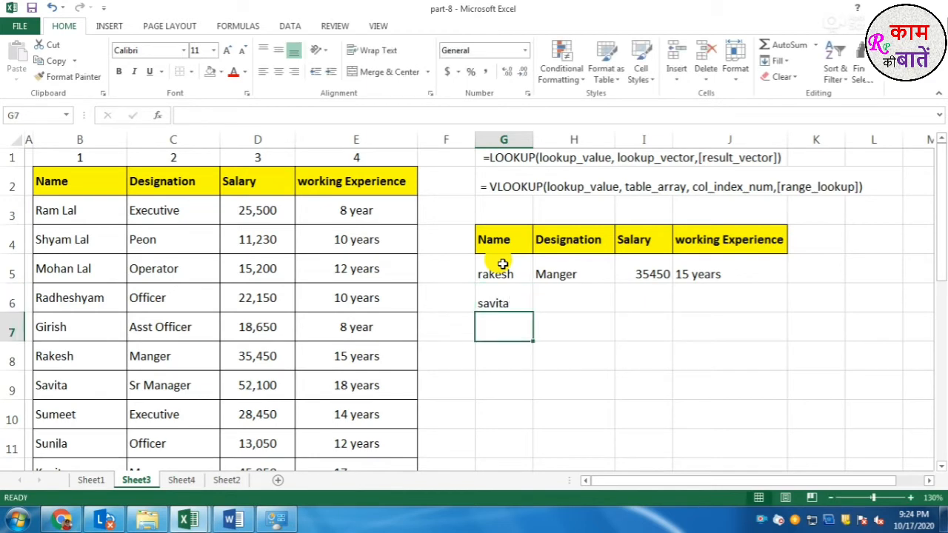
Replace the lookup name in G5 with the employee listed in B9 to test the Designation, Salary and working Experience formulas.
left_click(503, 264)
type("SAvita")
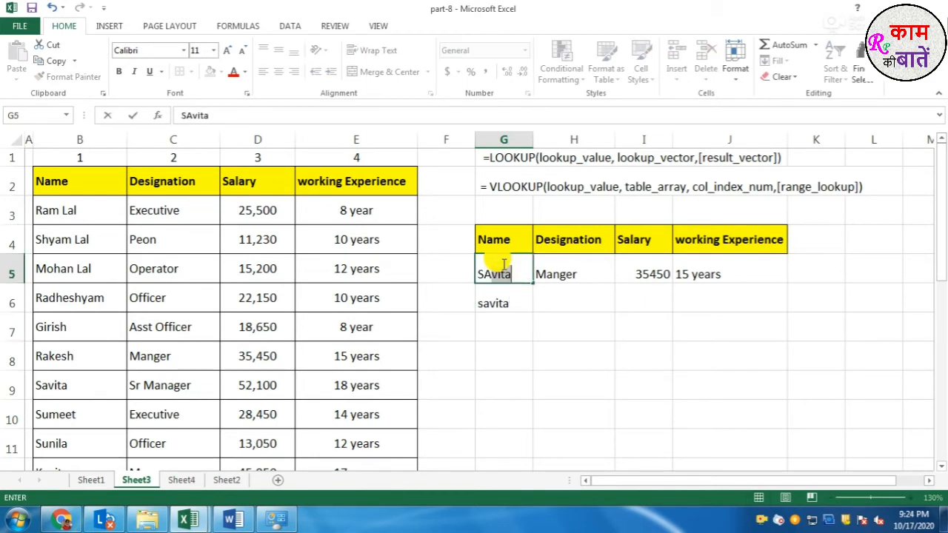
key("Return")
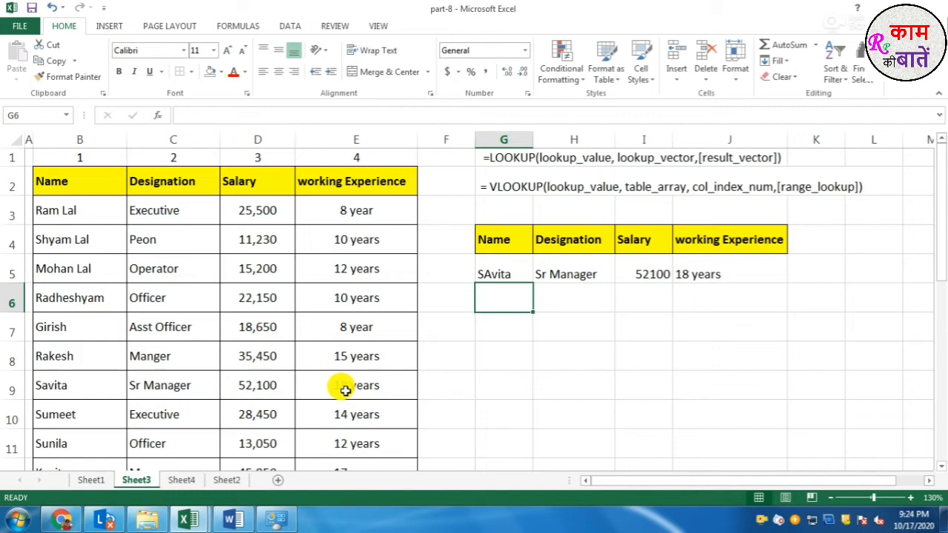
Set the lookup name in G5 to the employee listed in B10 to test all three lookup formulas.
left_click(494, 273)
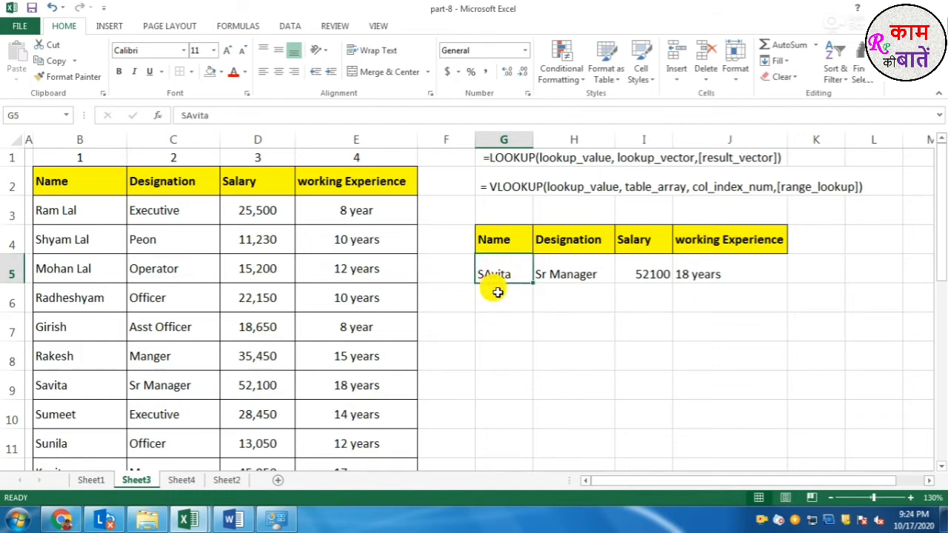
type("Sumeet")
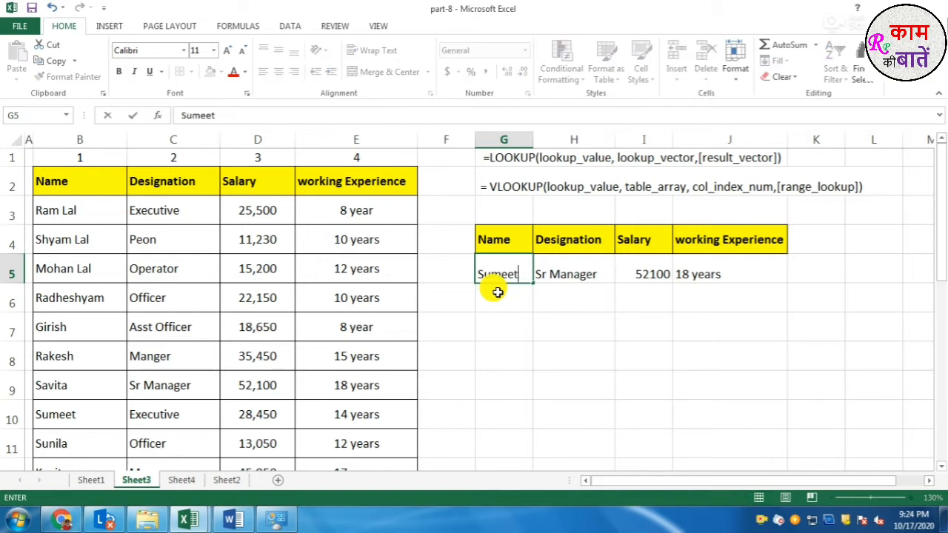
key("Return")
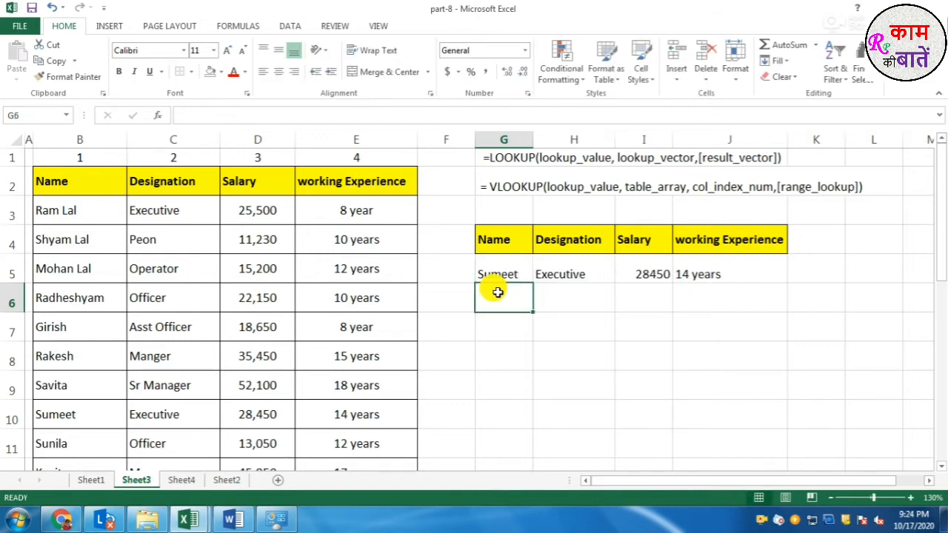
Check the source record in B10:E10, then set the lookup name in G5 to the employee listed in B3.
left_click(45, 417)
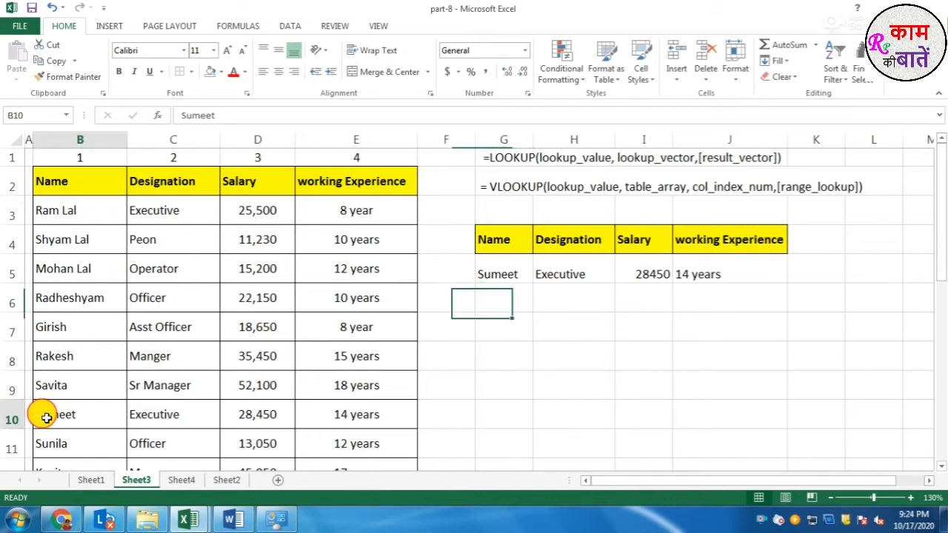
left_click_drag(46, 416, 387, 417)
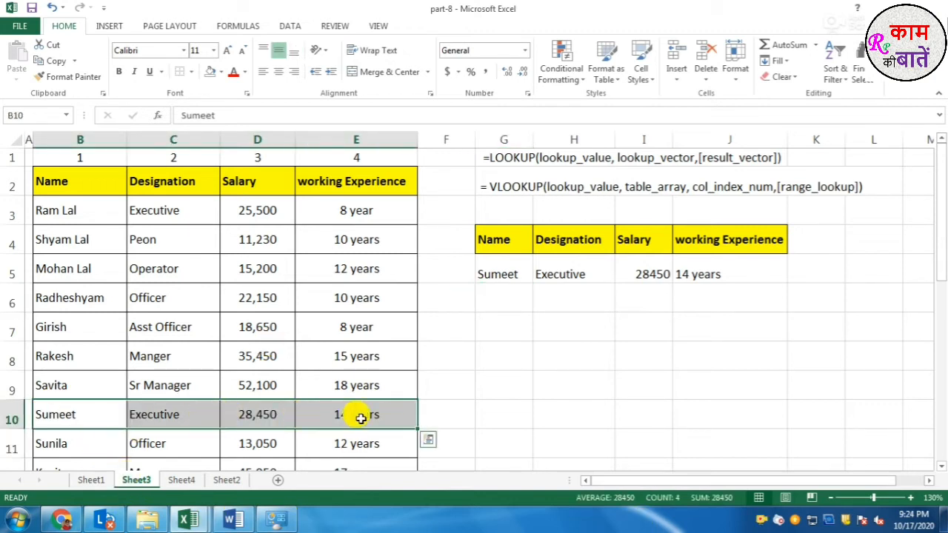
left_click(494, 273)
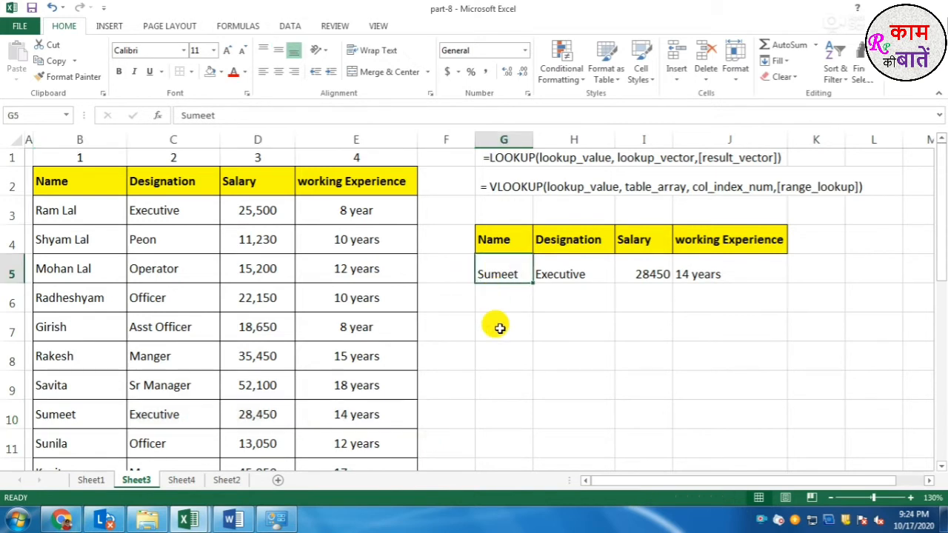
type("Ram")
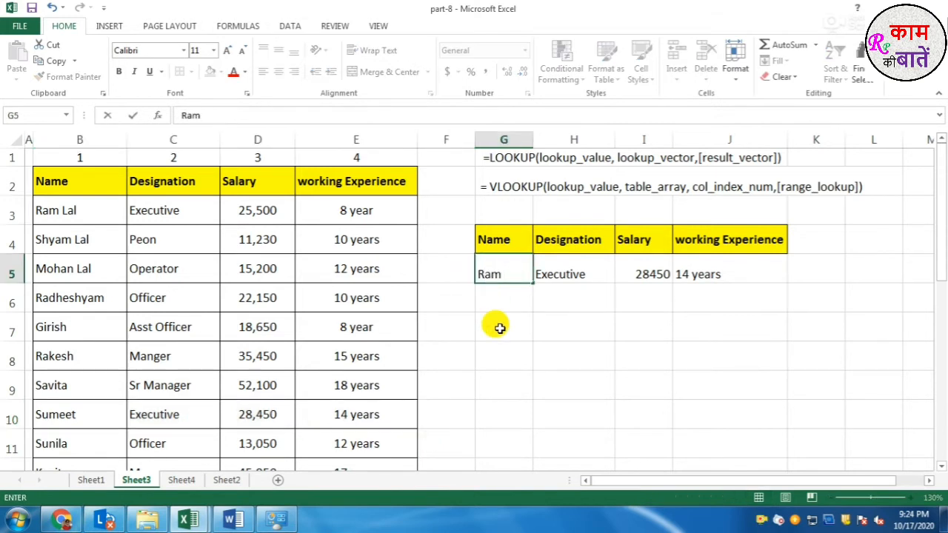
type(" Lal")
key("Return")
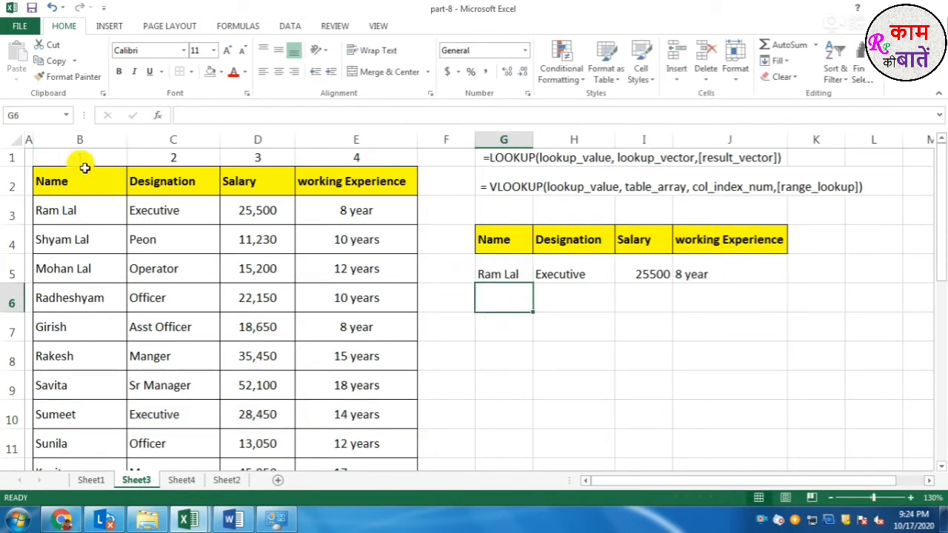
Compare the source record in B3:E3 with the VLOOKUP results and formulas in G5:J5.
left_click_drag(61, 205, 344, 219)
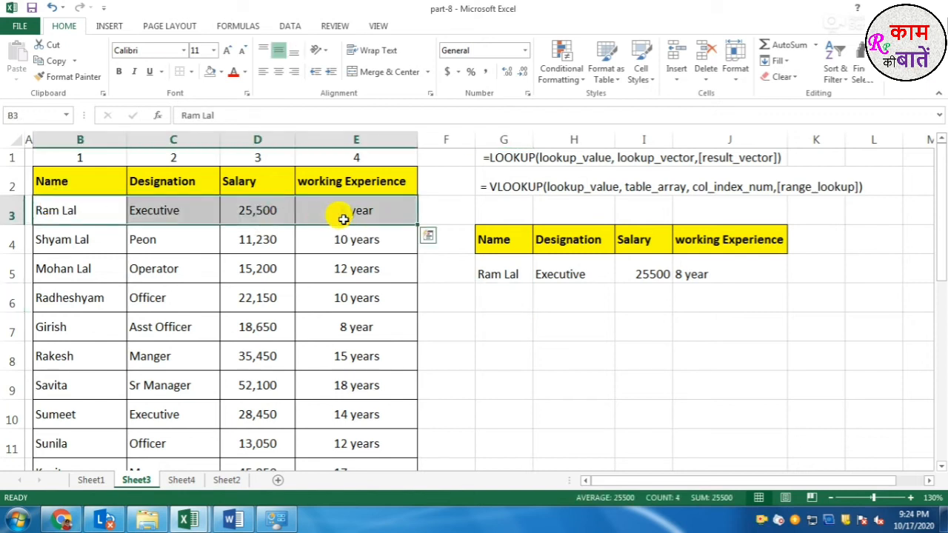
left_click(539, 294)
left_click(503, 272)
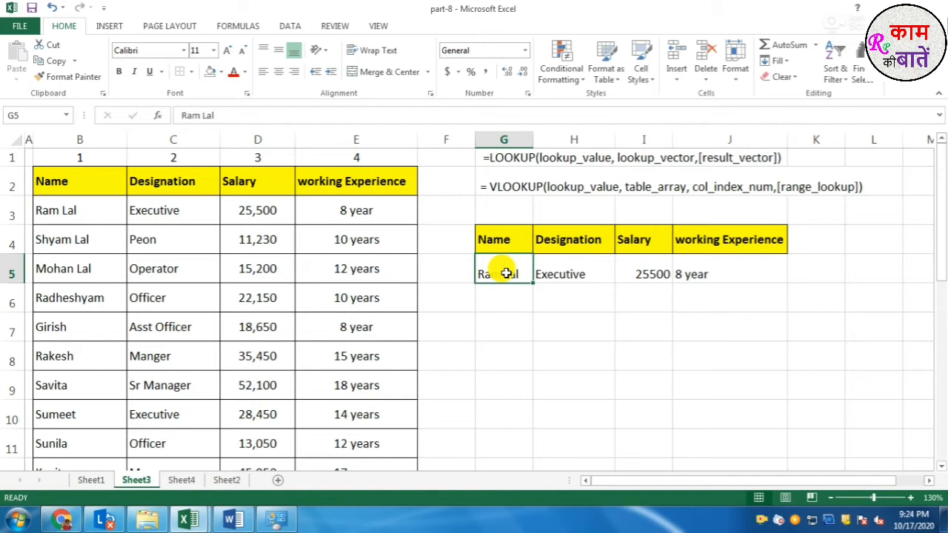
left_click(562, 276)
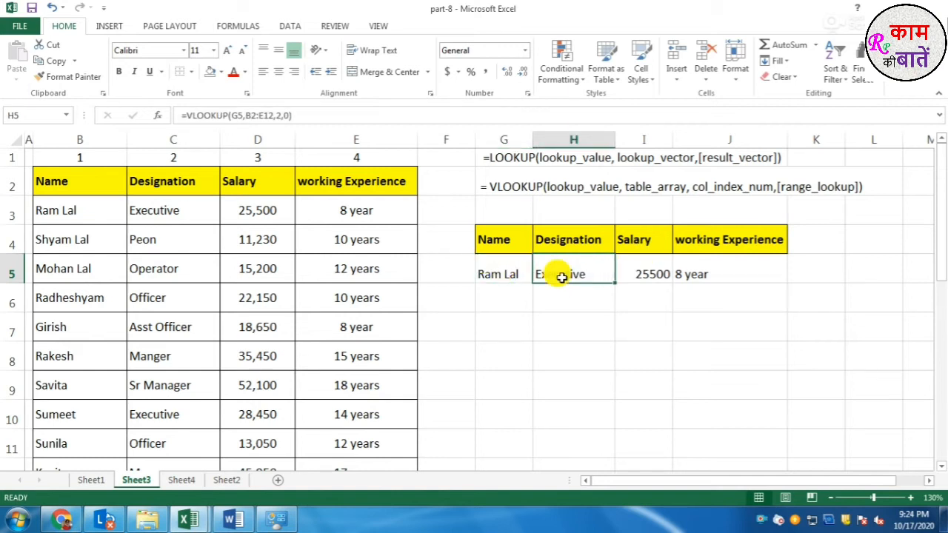
left_click(638, 273)
left_click(682, 273)
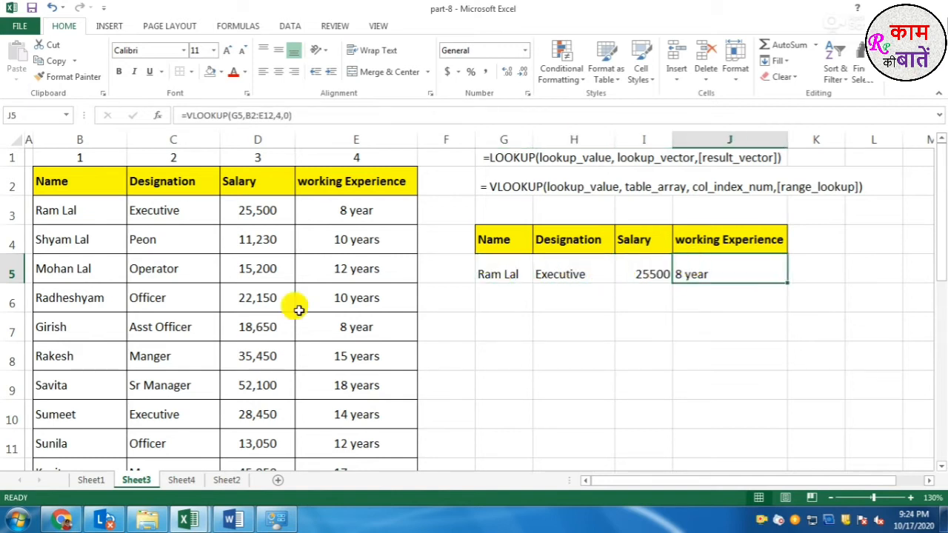
Examine the vertical layout of the source table in columns B to E and the empty area G7:L9.
left_click_drag(80, 140, 343, 137)
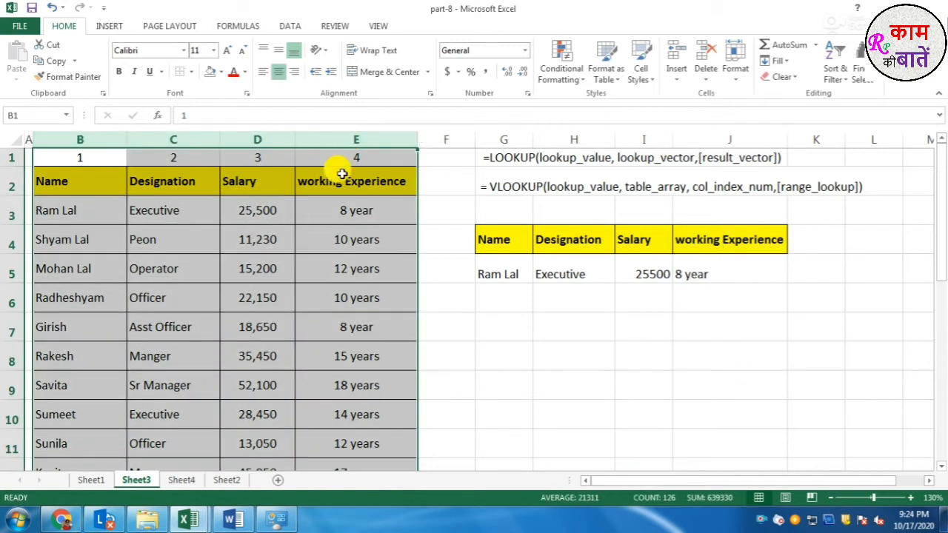
left_click(641, 353)
left_click_drag(80, 139, 349, 139)
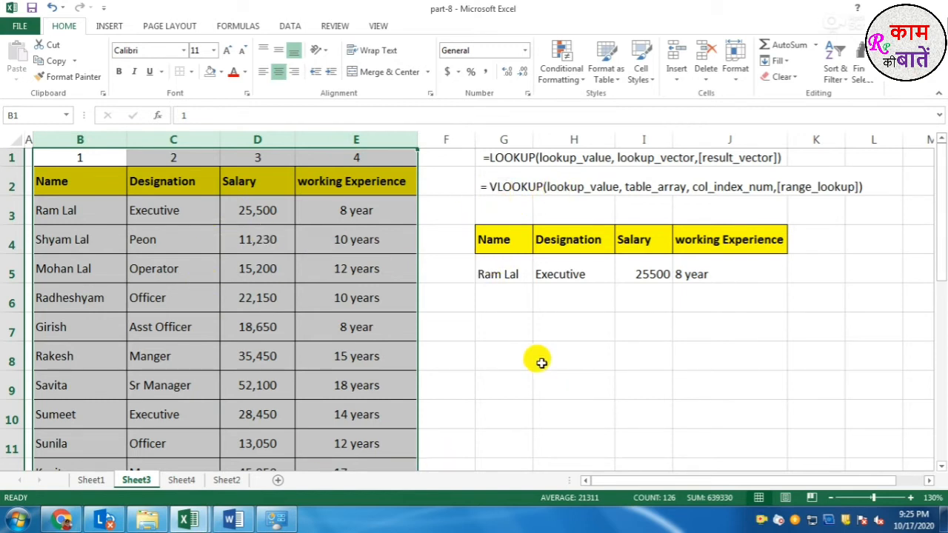
left_click_drag(501, 327, 872, 380)
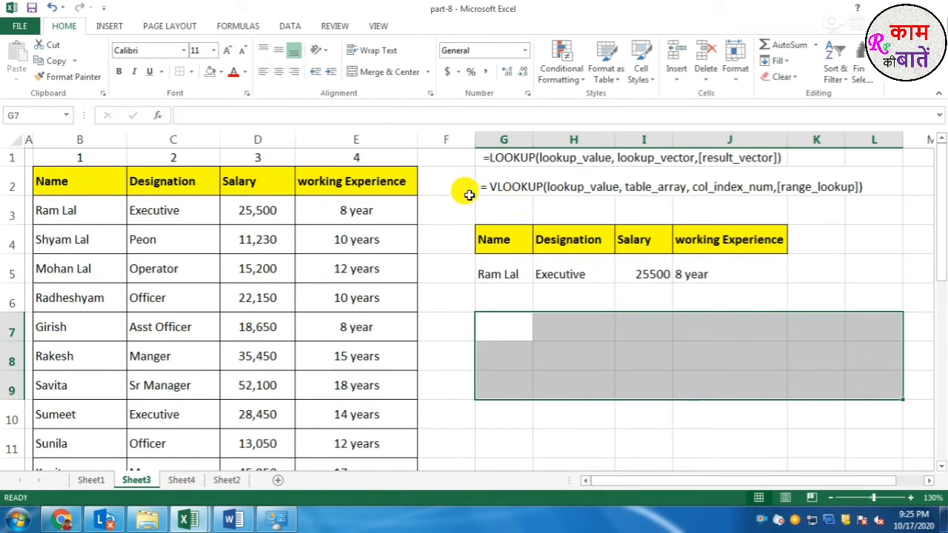
left_click(503, 207)
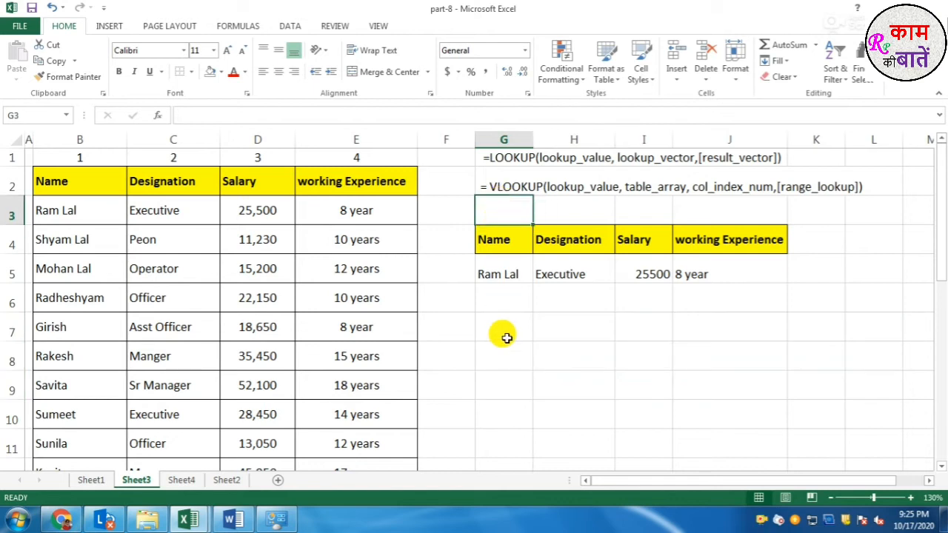
Enter the label hlookup in G7.
left_click(506, 338)
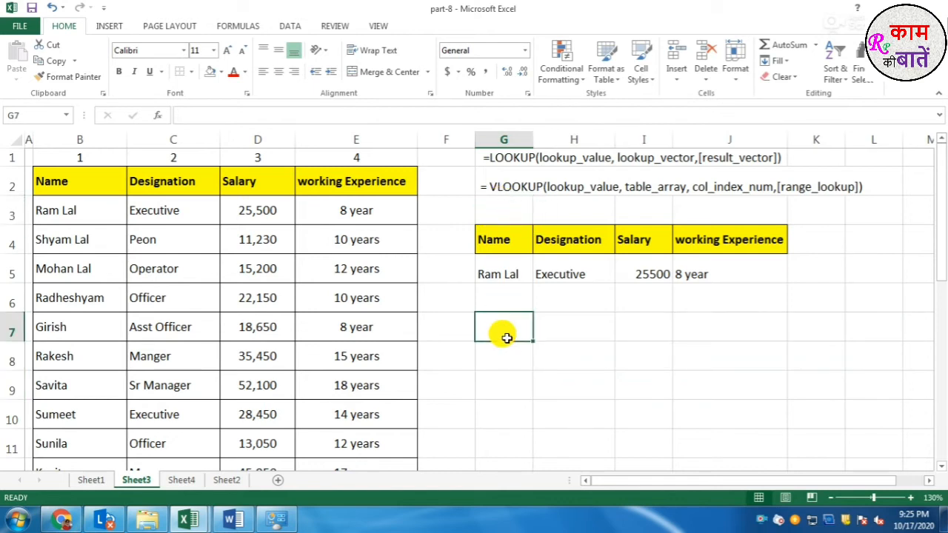
type("hlookup")
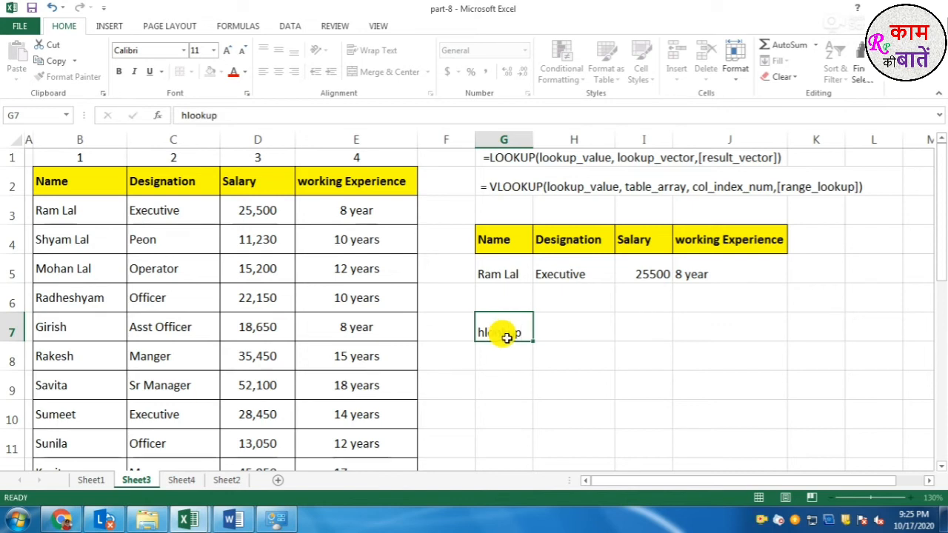
key("Return")
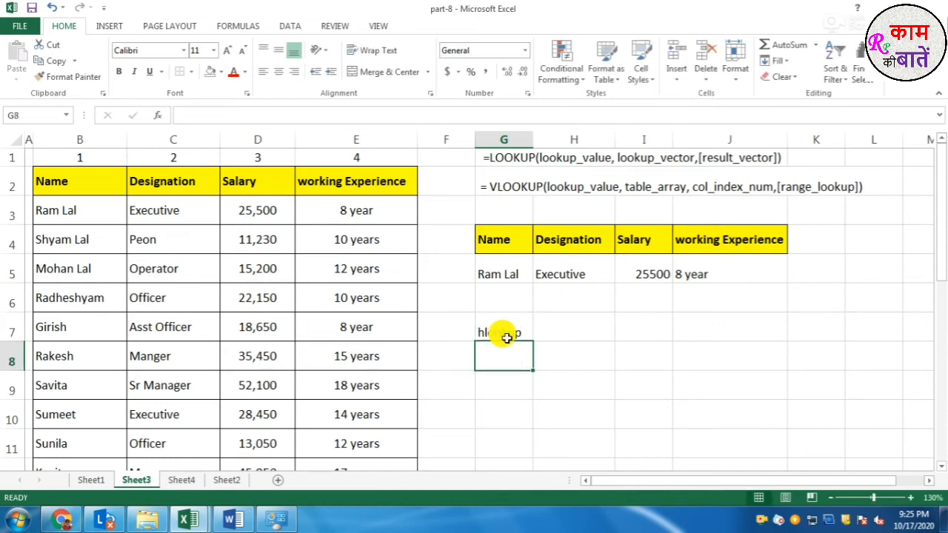
Compare the vertical table B2:E12 with the horizontal table B15:L18, and clear the HLOOKUP formula from B20.
left_click_drag(46, 180, 379, 431)
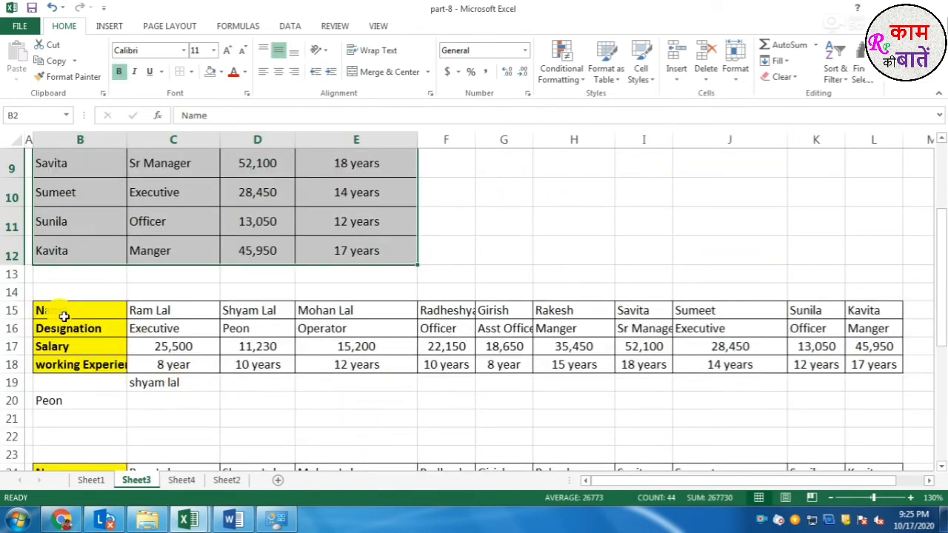
left_click_drag(58, 314, 866, 362)
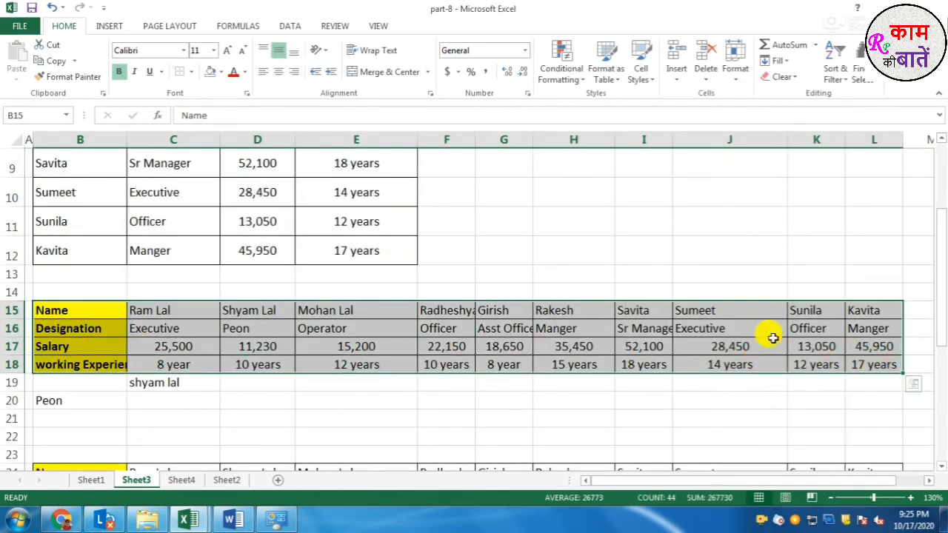
left_click(78, 401)
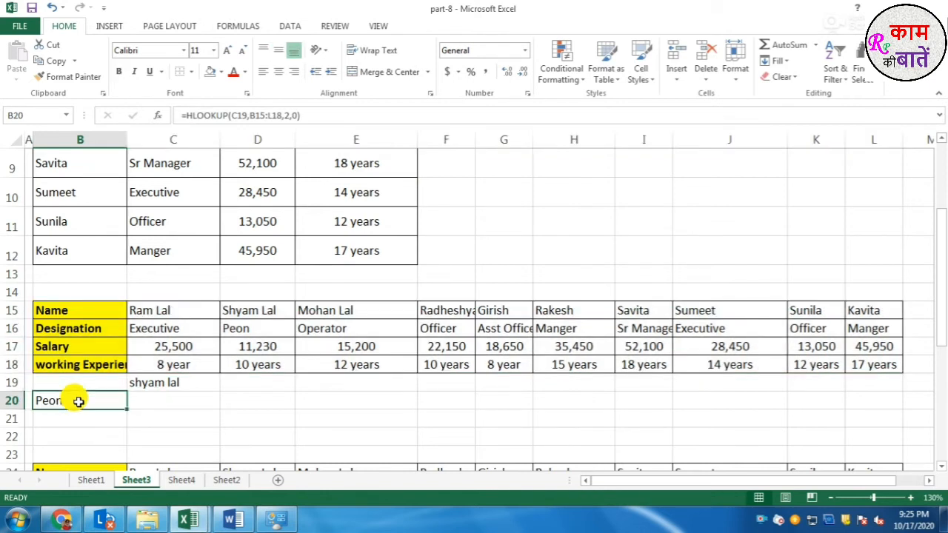
left_click(159, 382)
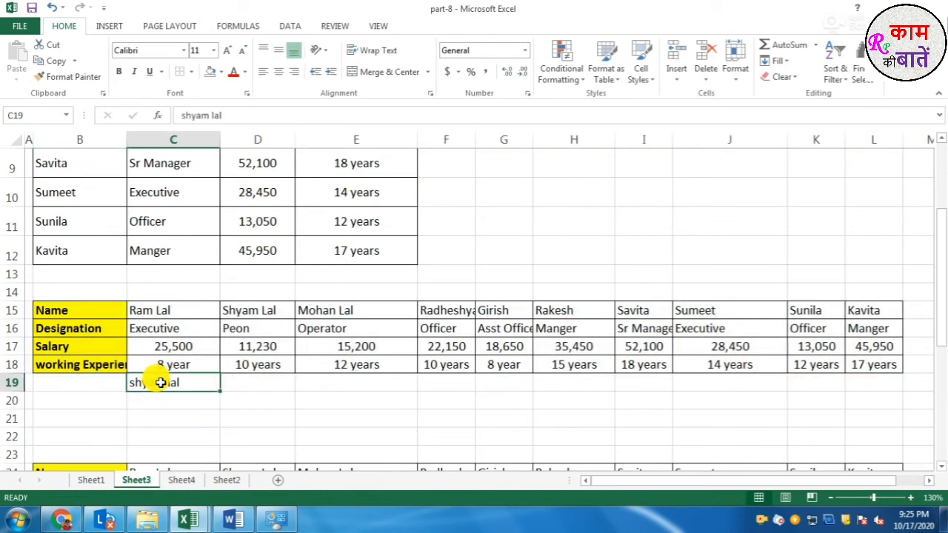
Examine the horizontal table's layout and its row labels in B15:B18.
scroll(160, 382, "up", 2)
scroll(160, 382, "up", 1)
scroll(556, 241, "down", 2)
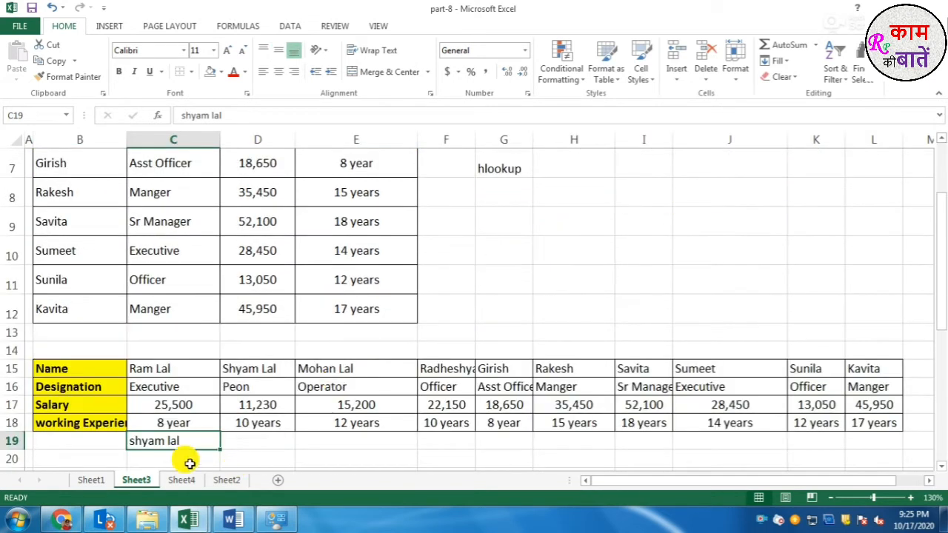
scroll(146, 434, "down", 1)
scroll(146, 434, "down", 1)
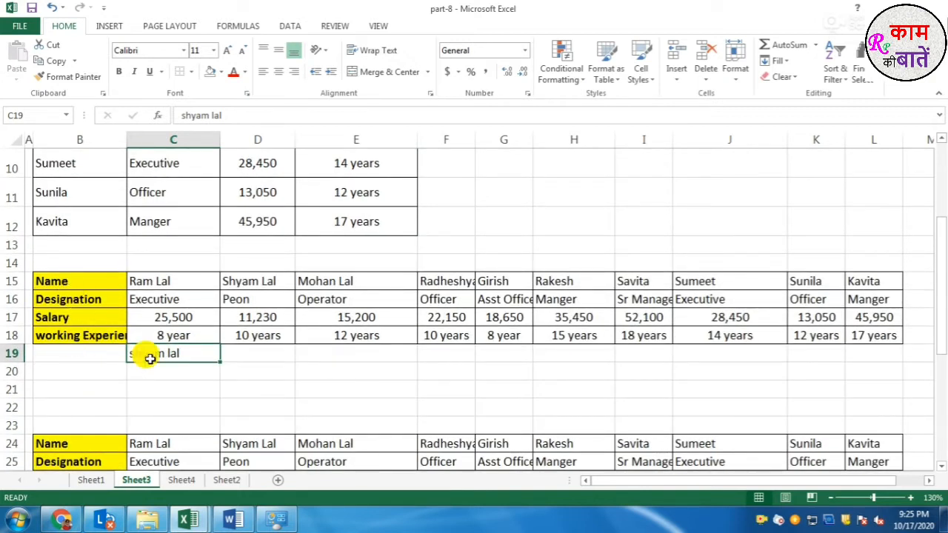
left_click_drag(82, 285, 81, 332)
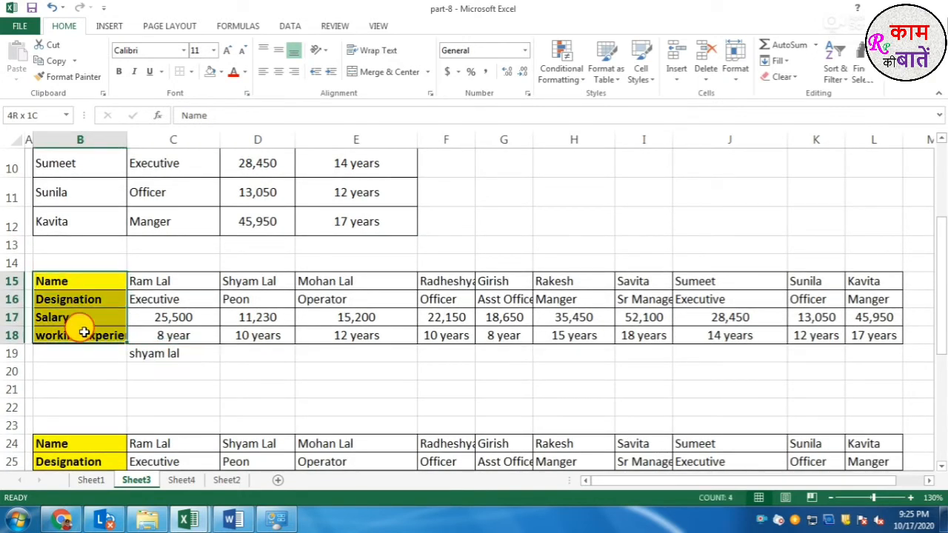
Delete rows 24 to 41, which hold the duplicate tables below the horizontal table.
scroll(74, 363, "down", 2)
left_click_drag(16, 304, 57, 437)
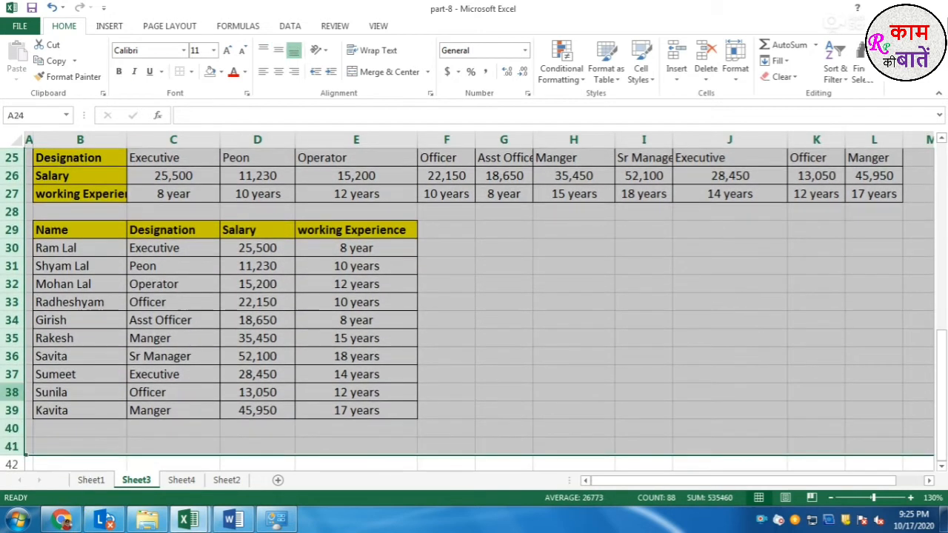
right_click(14, 409)
left_click(36, 300)
left_click(129, 378)
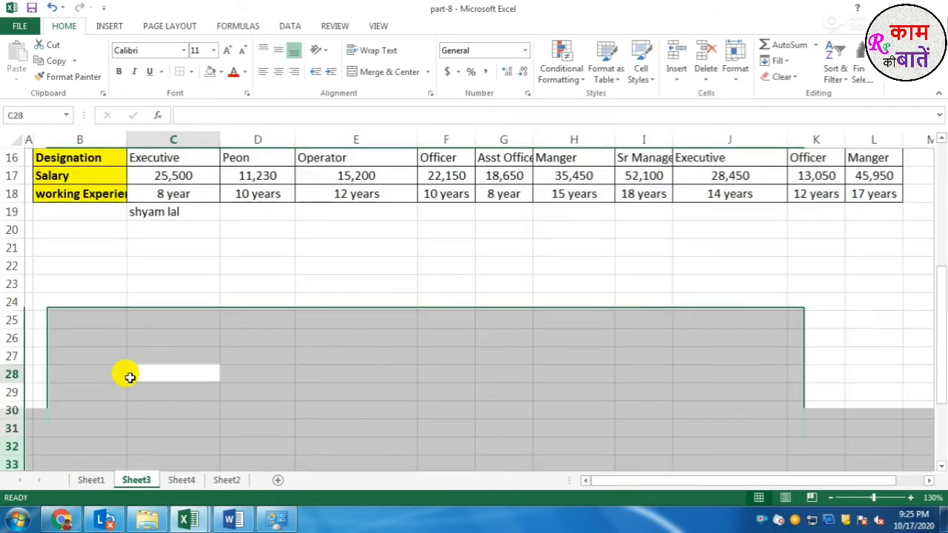
Copy the Name and Designation labels from B15 and B16 into B19 and B20.
scroll(65, 326, "up", 1)
left_click(81, 194)
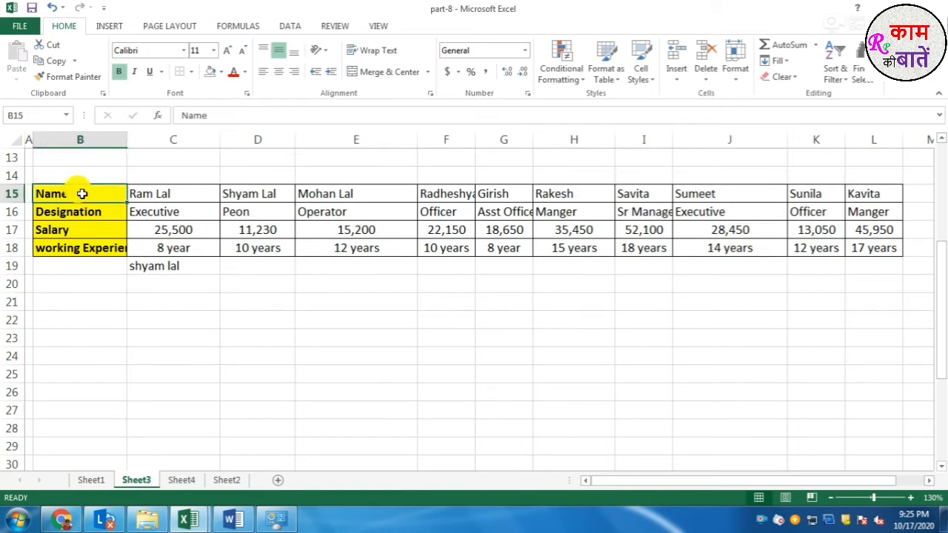
key("ctrl+c")
left_click(86, 265)
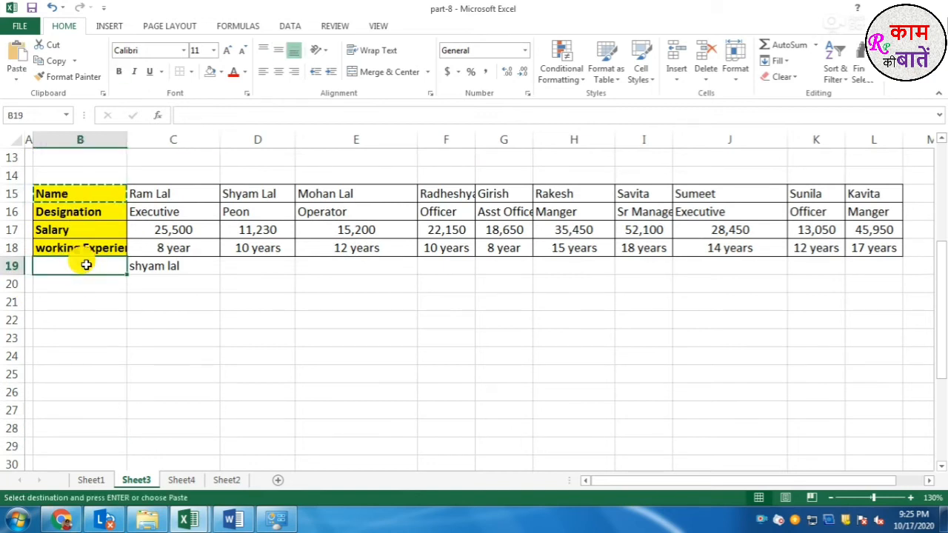
key("ctrl+v")
left_click(179, 286)
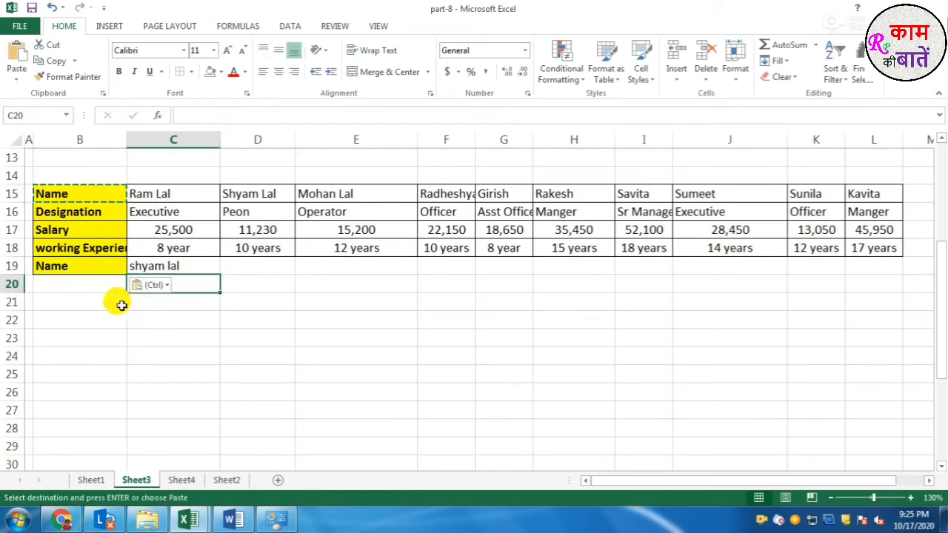
left_click(83, 214)
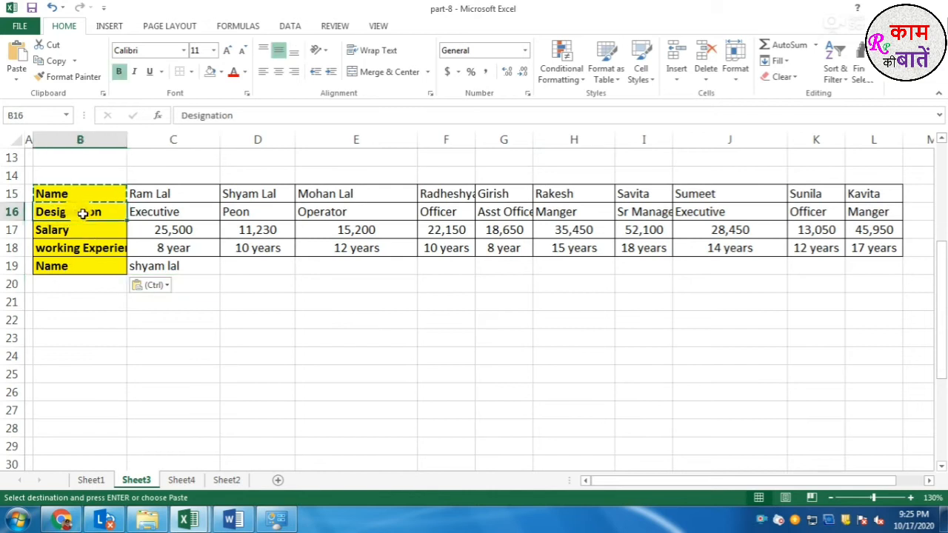
key("ctrl+c")
left_click(83, 286)
key("ctrl+v")
Start an HLOOKUP formula in C20 with C19 as the lookup value and B15:L18 as the table array.
left_click(176, 279)
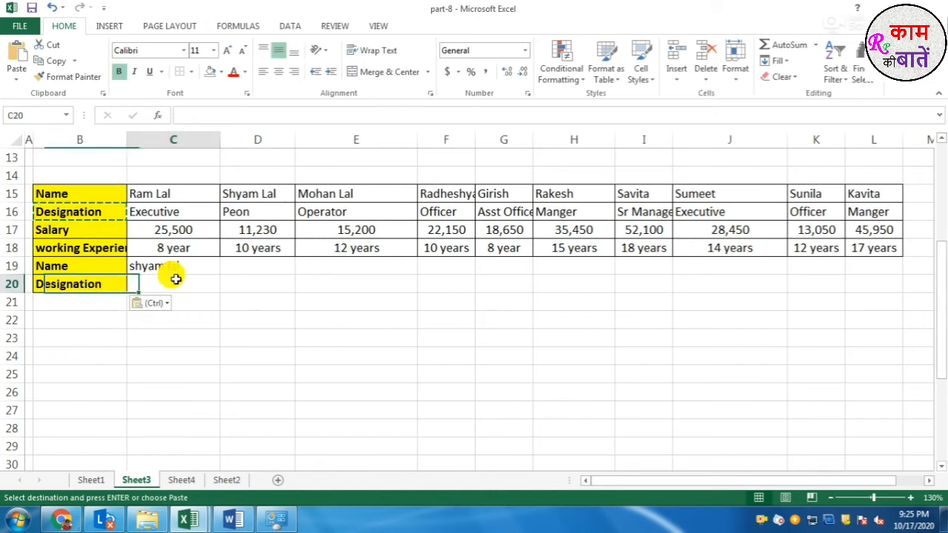
type("=")
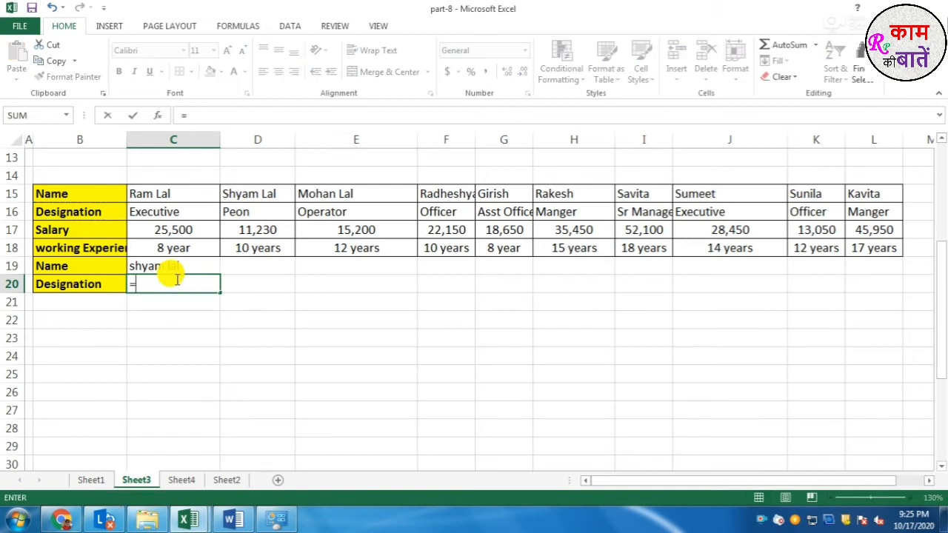
type("hl")
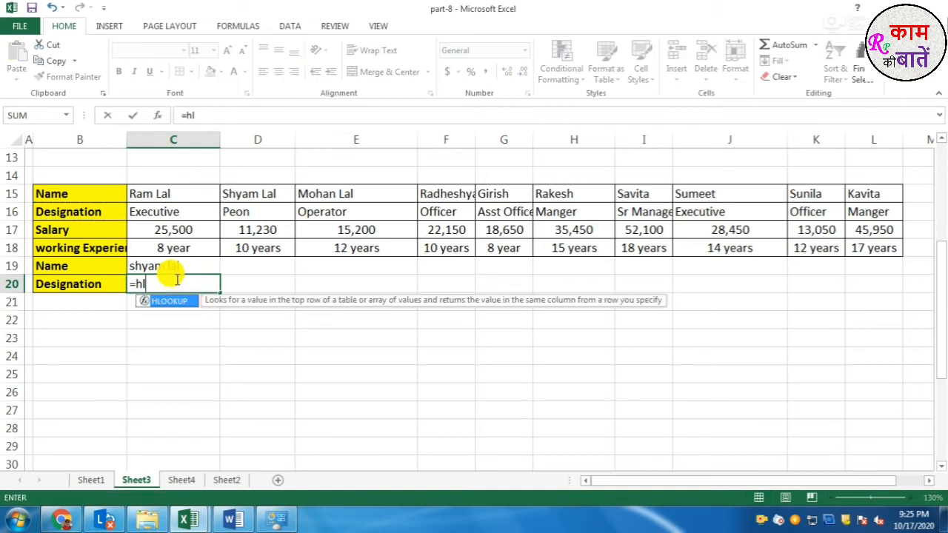
key("Tab")
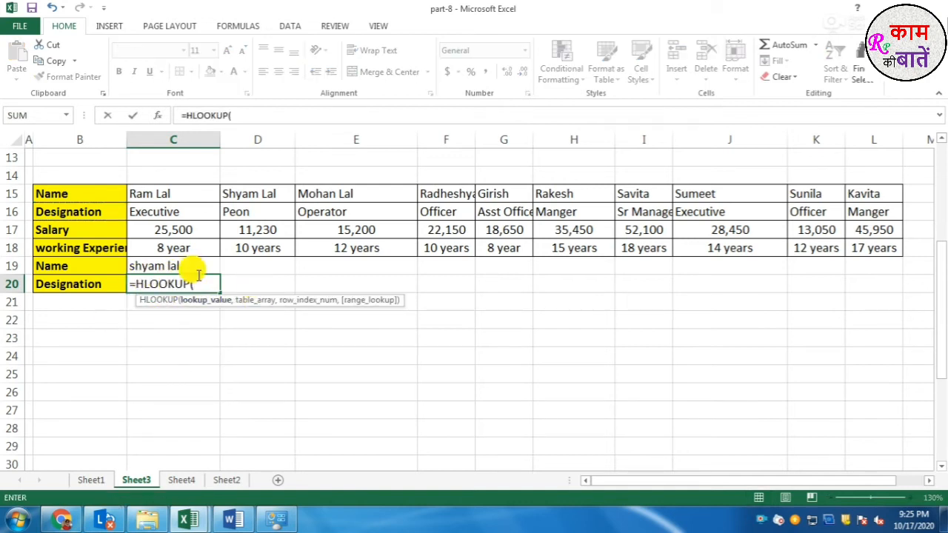
left_click(166, 266)
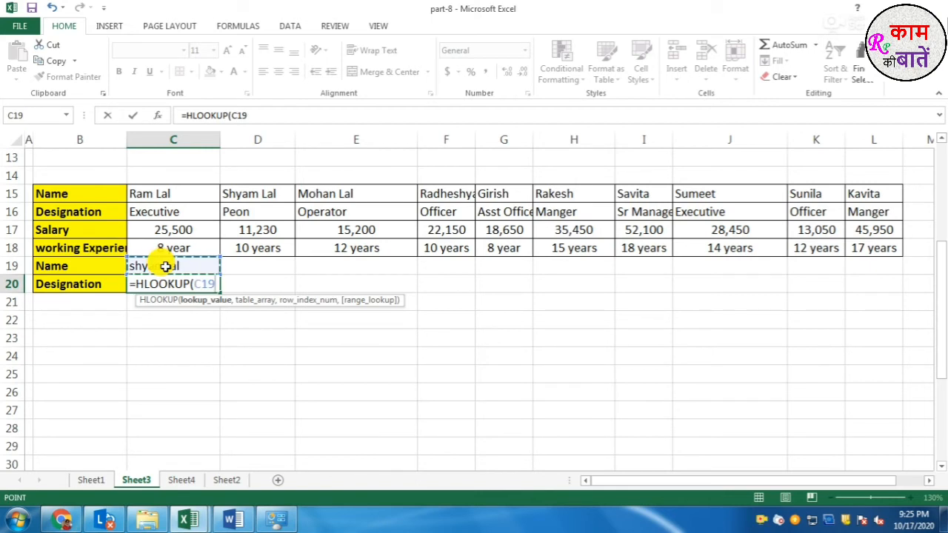
type(",")
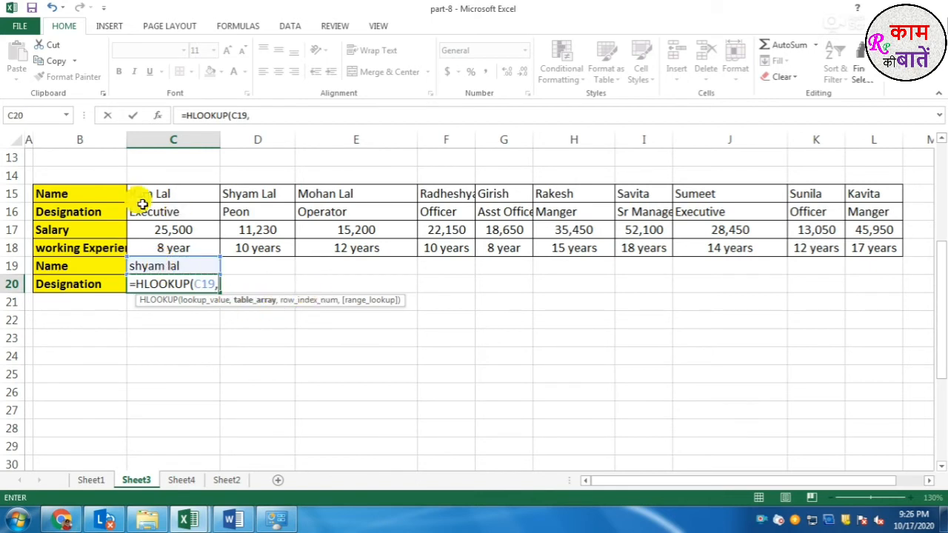
left_click_drag(62, 196, 864, 248)
type(",")
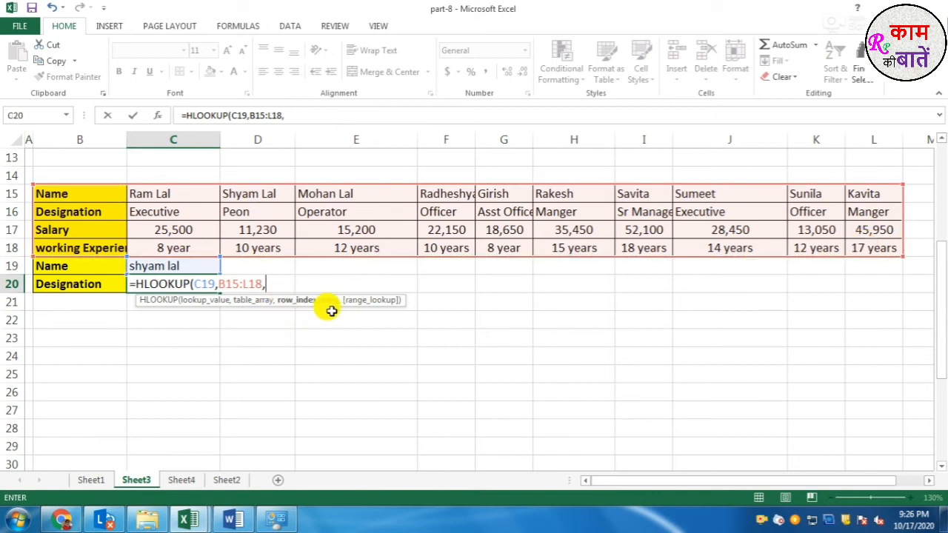
Complete the HLOOKUP formula in C20 with row index 2 and 0 for an exact match.
scroll(339, 308, "up", 4)
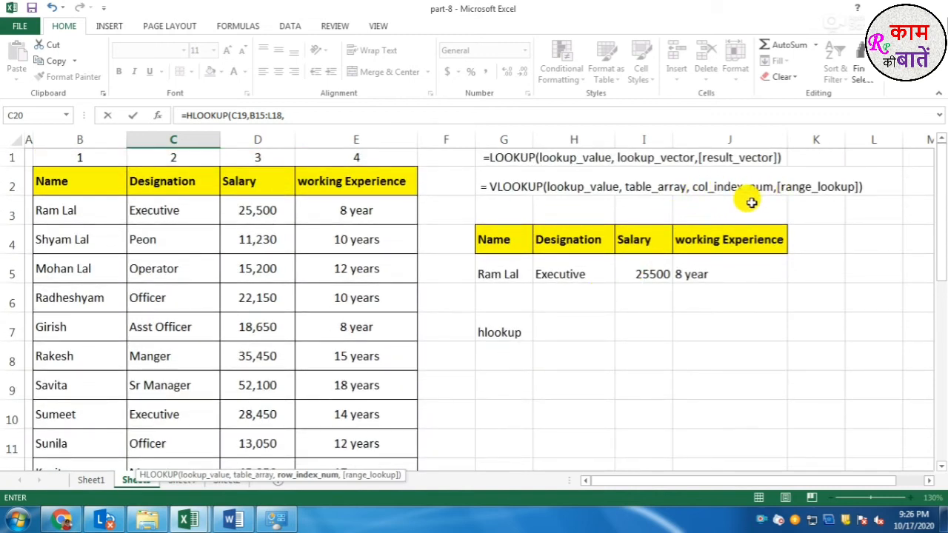
scroll(421, 275, "down", 6)
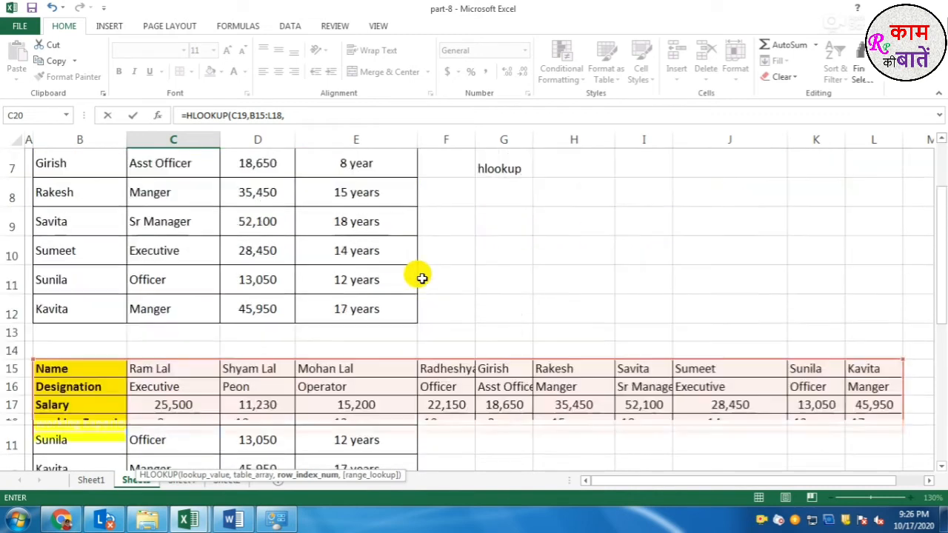
scroll(132, 257, "up", 1)
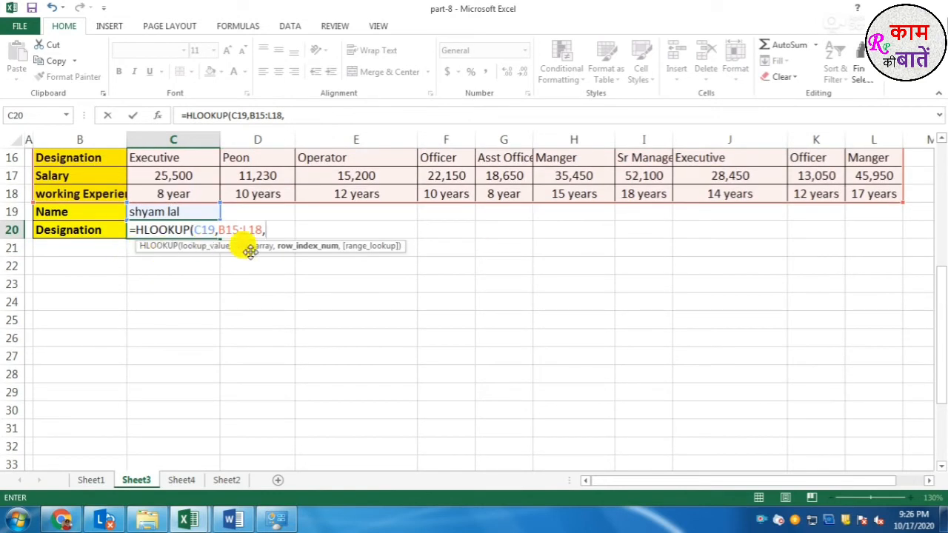
scroll(303, 275, "up", 1)
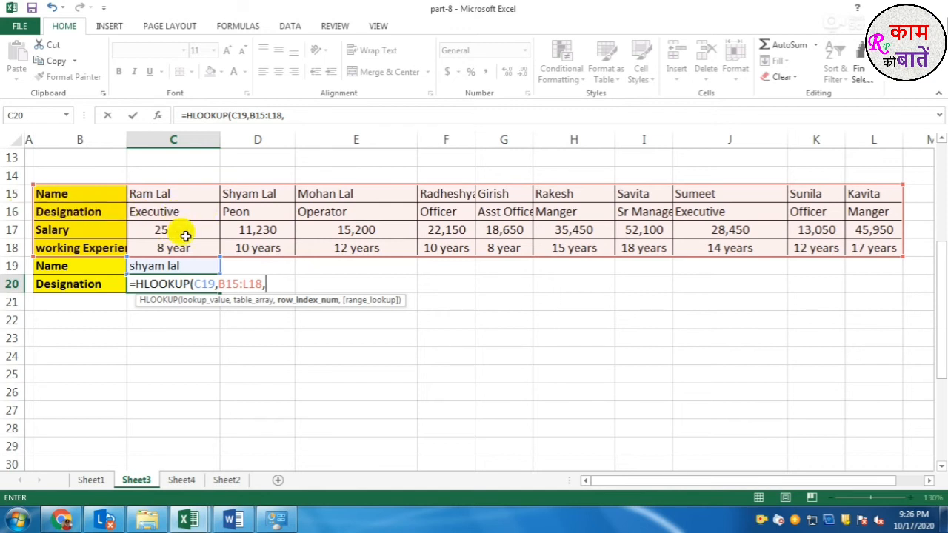
type(",")
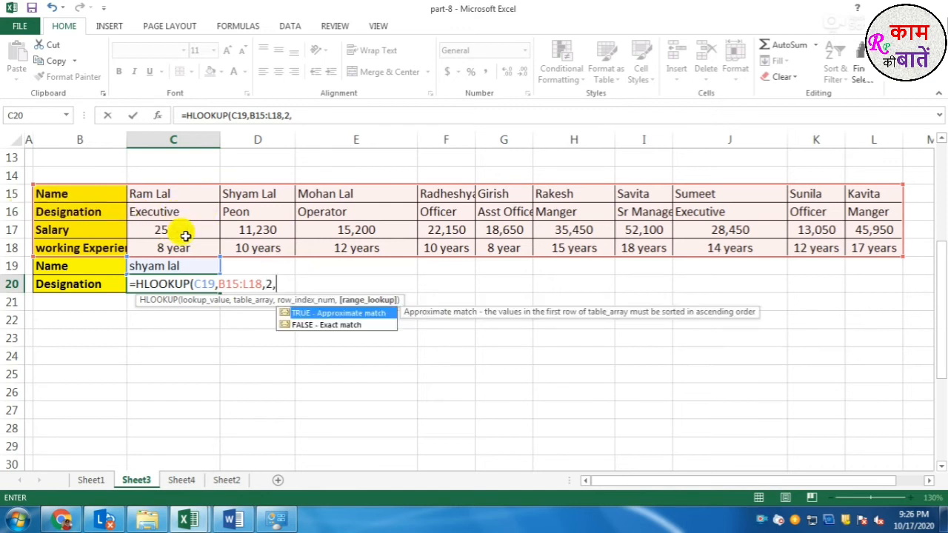
type("0)")
key("Return")
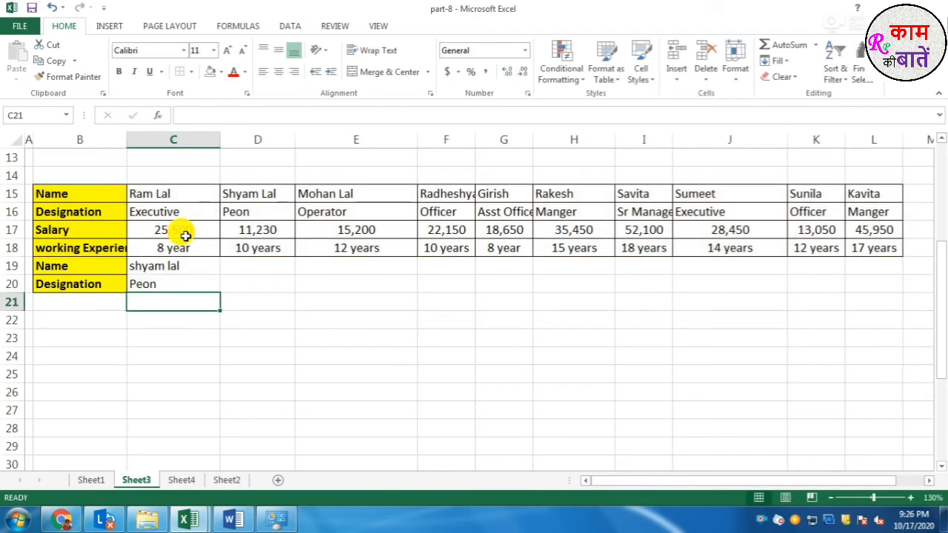
Replace the lookup name in C19 with the employee name from H15 and check the returned designation against the table.
left_click(175, 263)
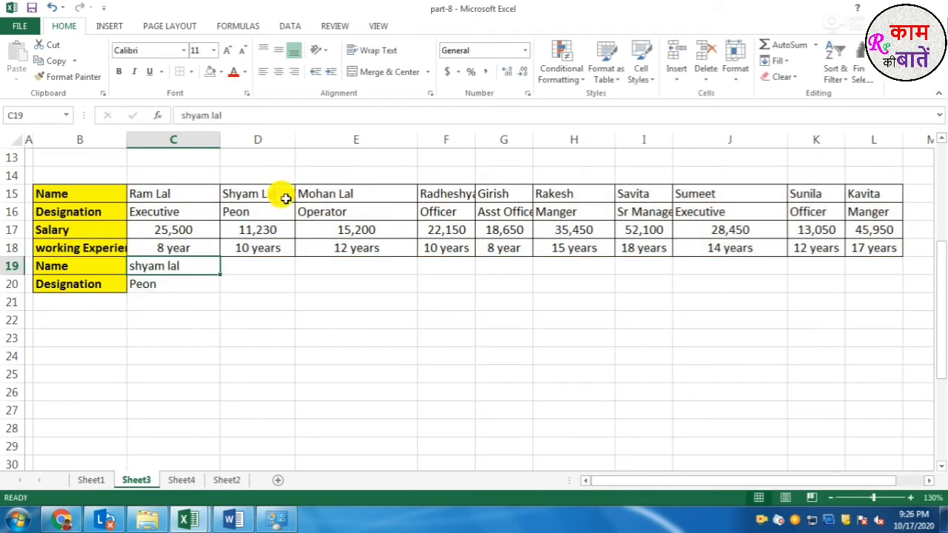
left_click(256, 210)
left_click(184, 266)
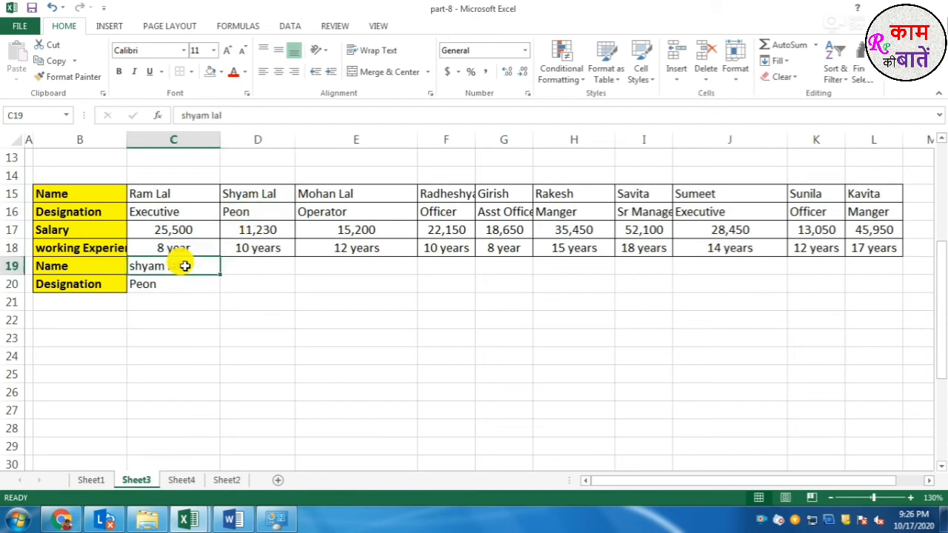
type("Rakesh")
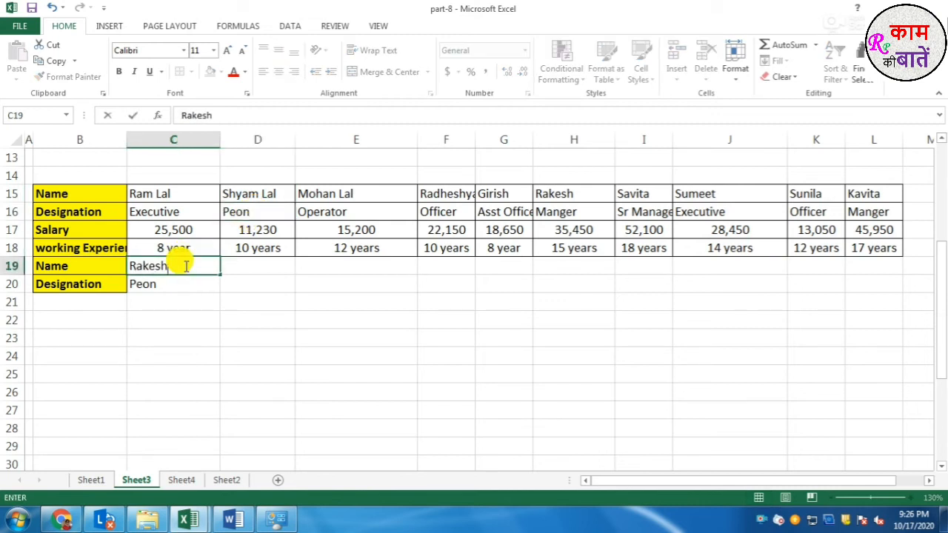
key("Return")
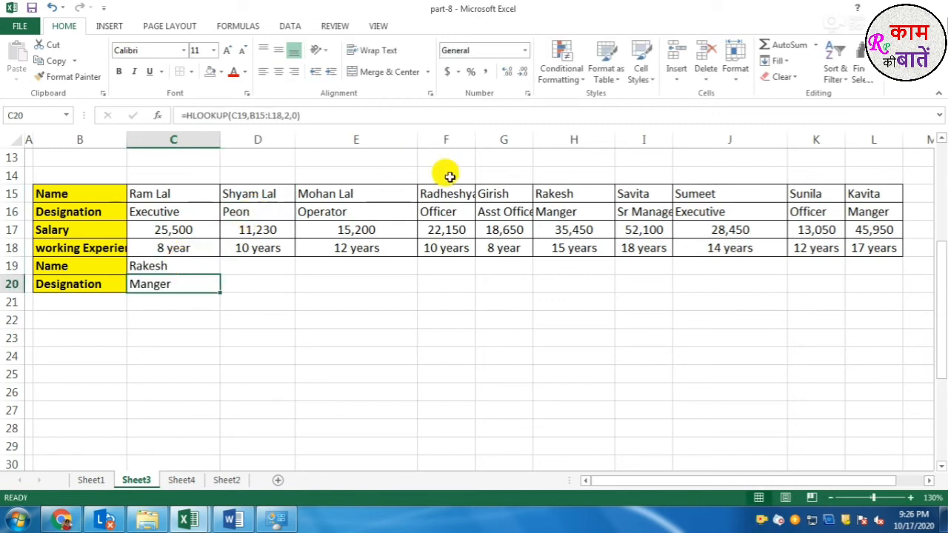
left_click(567, 193)
left_click(570, 216)
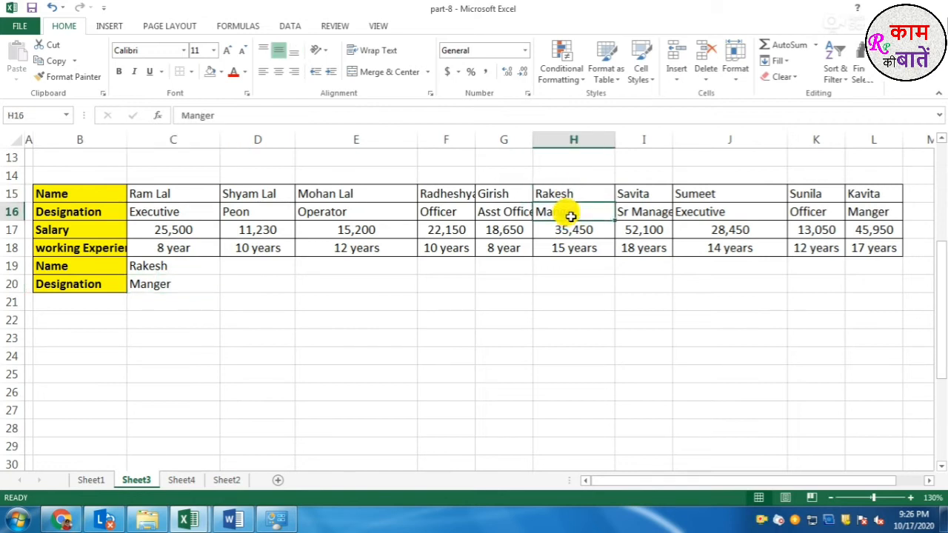
left_click(160, 284)
Compare the numbered columns and VLOOKUP syntax of the vertical table with the horizontal table and its HLOOKUP cells.
scroll(191, 278, "up", 3)
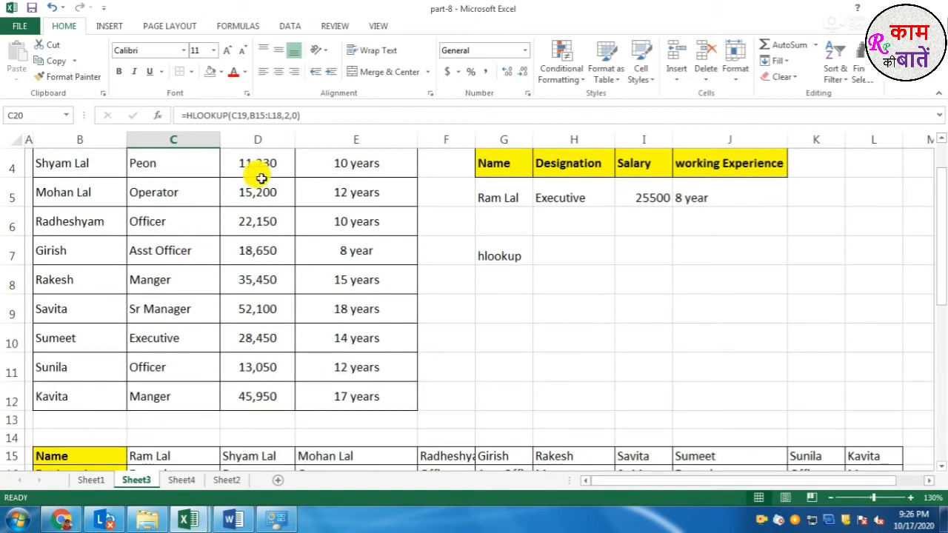
scroll(588, 314, "up", 1)
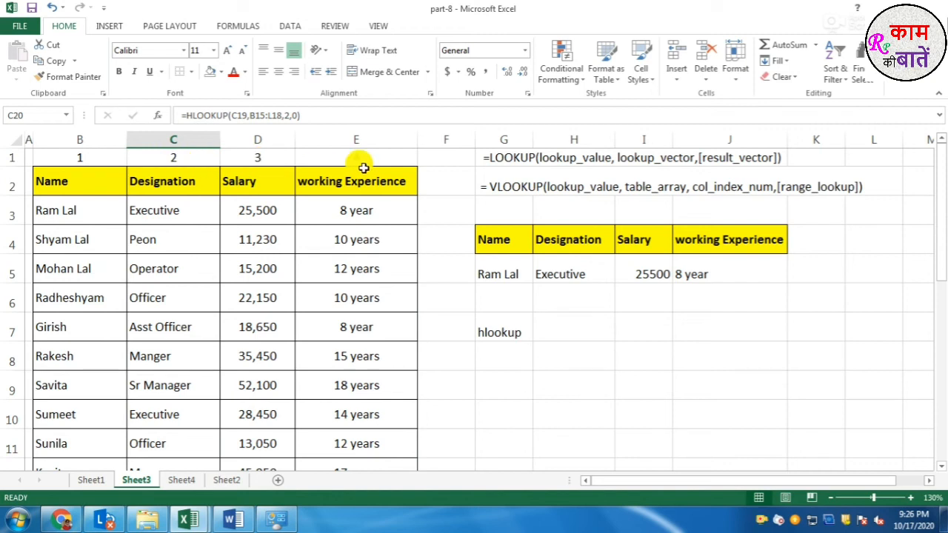
scroll(279, 255, "down", 6)
scroll(179, 262, "up", 1)
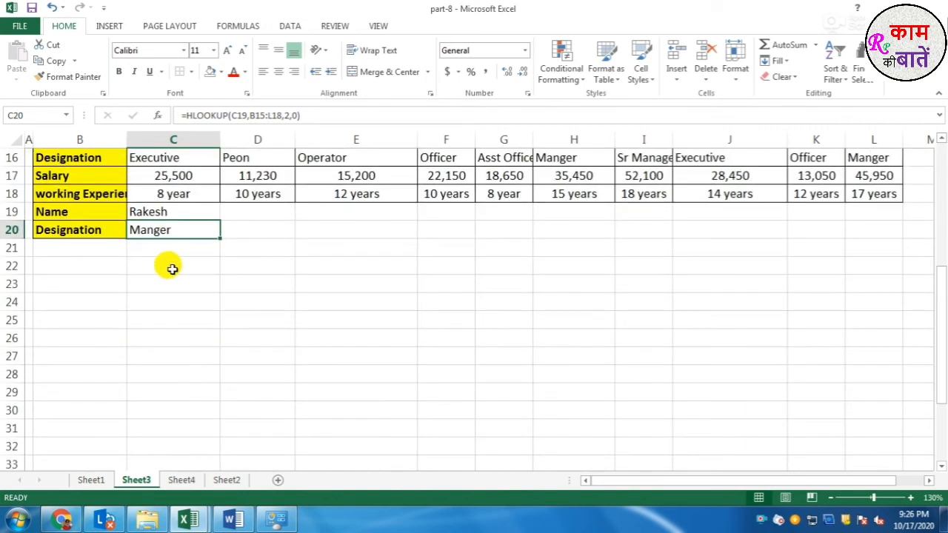
scroll(94, 213, "up", 2)
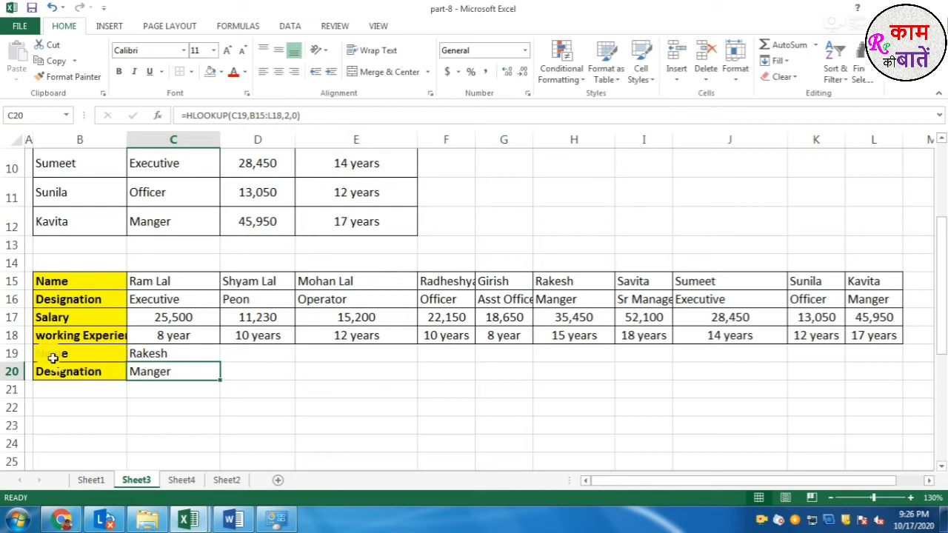
scroll(182, 362, "up", 3)
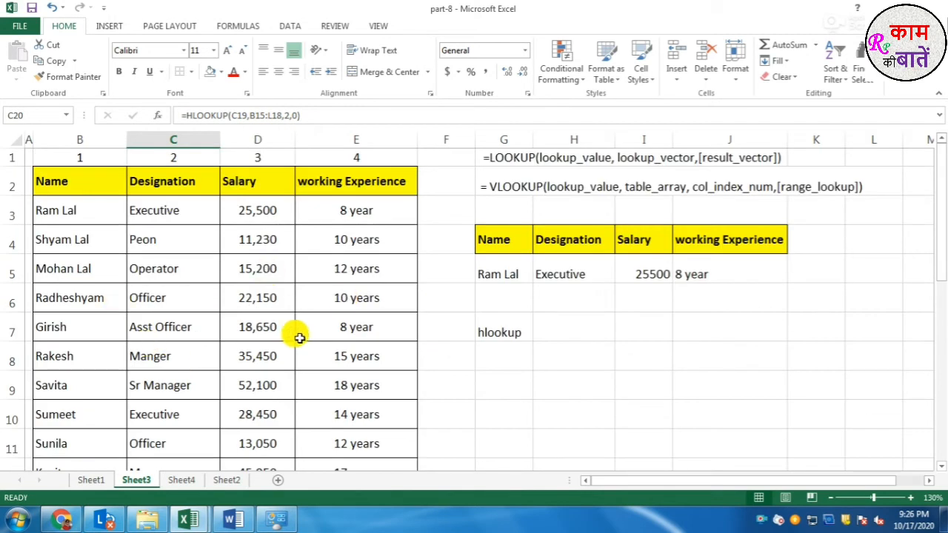
scroll(296, 348, "down", 2)
scroll(292, 358, "up", 2)
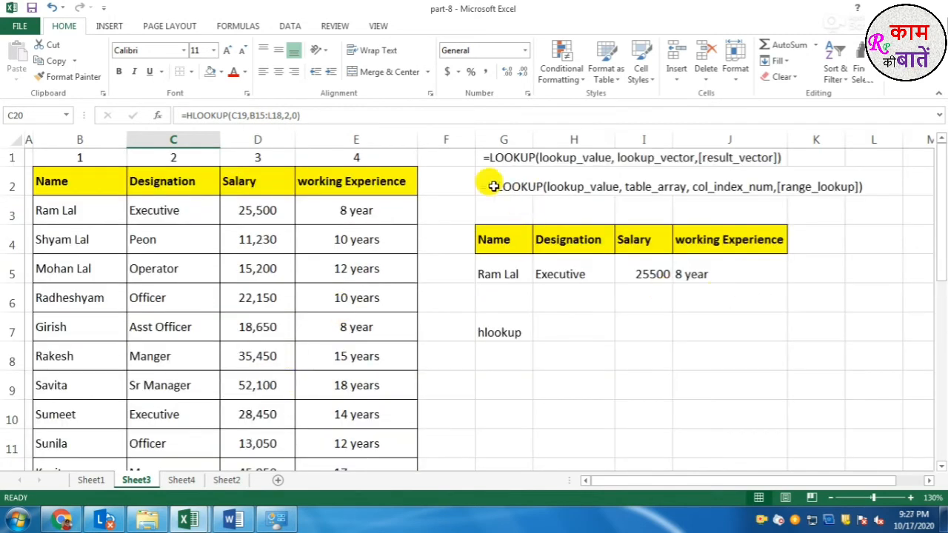
Review the TRANSPOSE entry in the Part-8 topic list on Sheet1 and return to Sheet3.
left_click(87, 480)
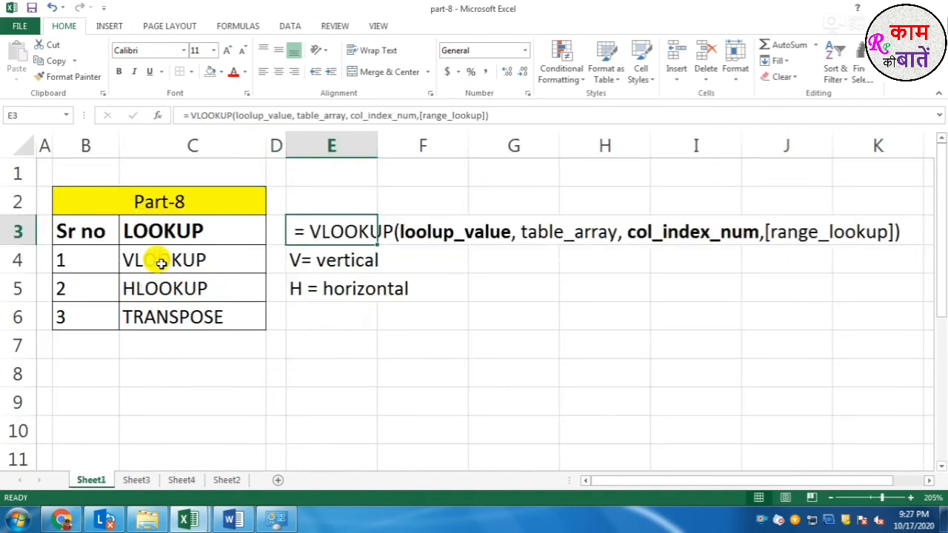
left_click(157, 320)
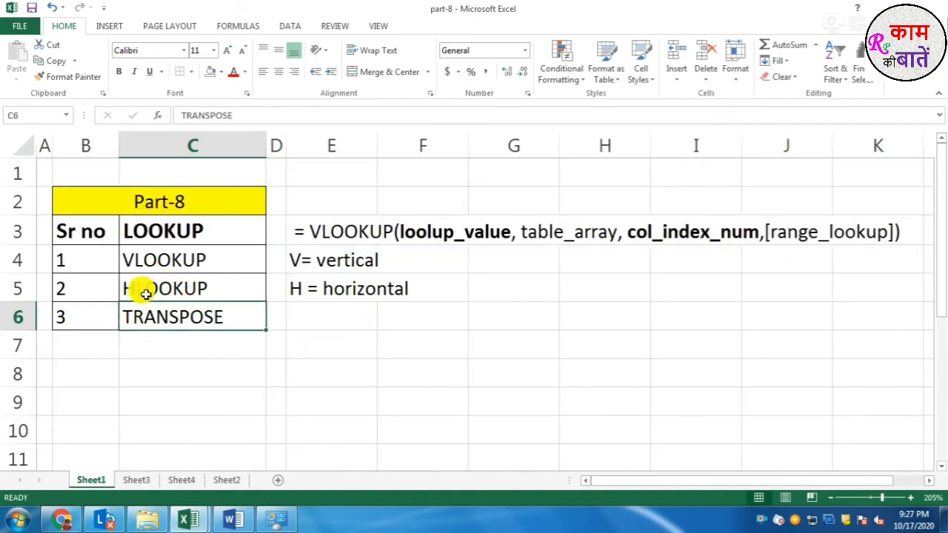
left_click(133, 479)
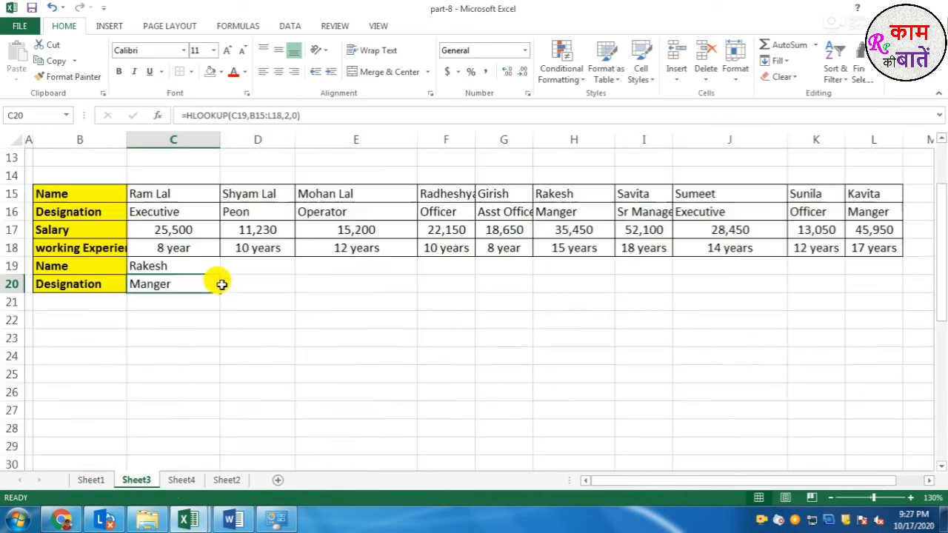
Copy the vertical employee table B2:E12, including its header row.
scroll(228, 342, "down", 1)
scroll(228, 343, "up", 5)
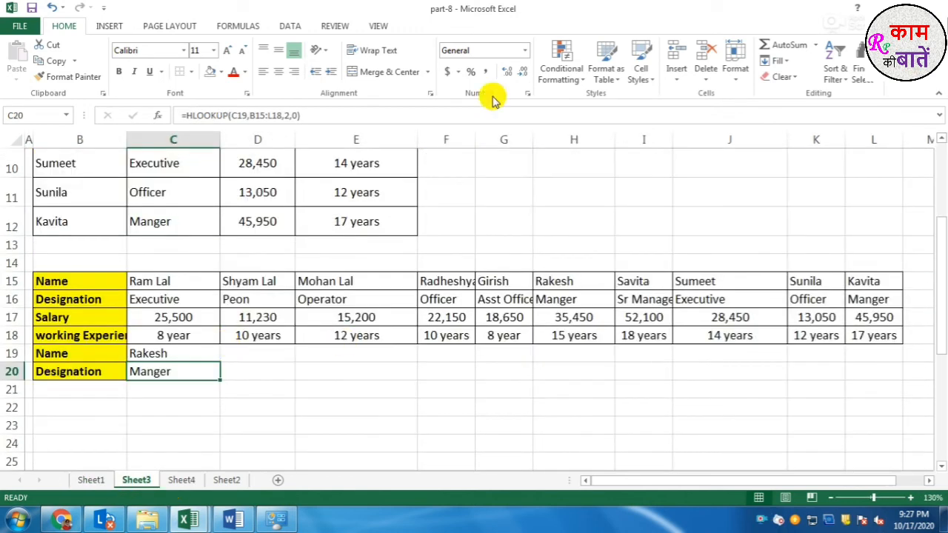
scroll(158, 395, "down", 3)
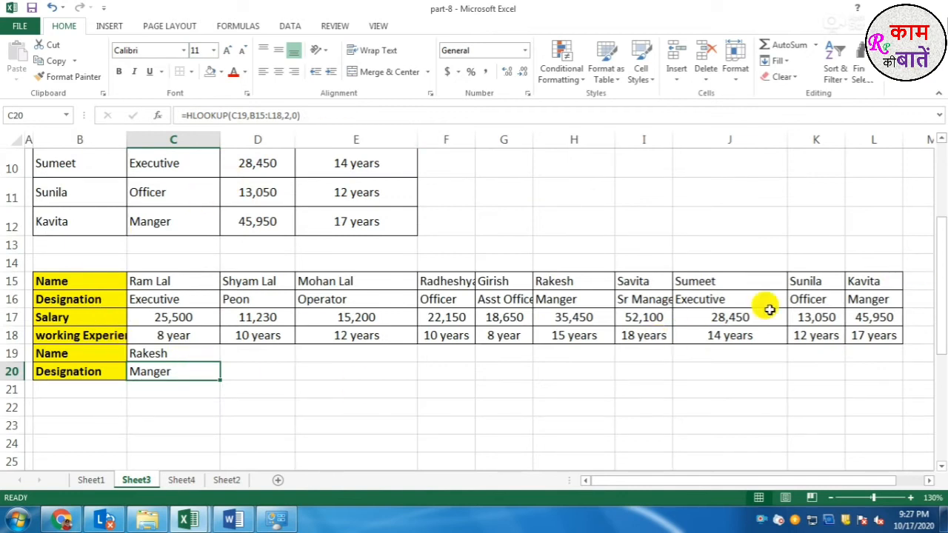
scroll(690, 287, "up", 3)
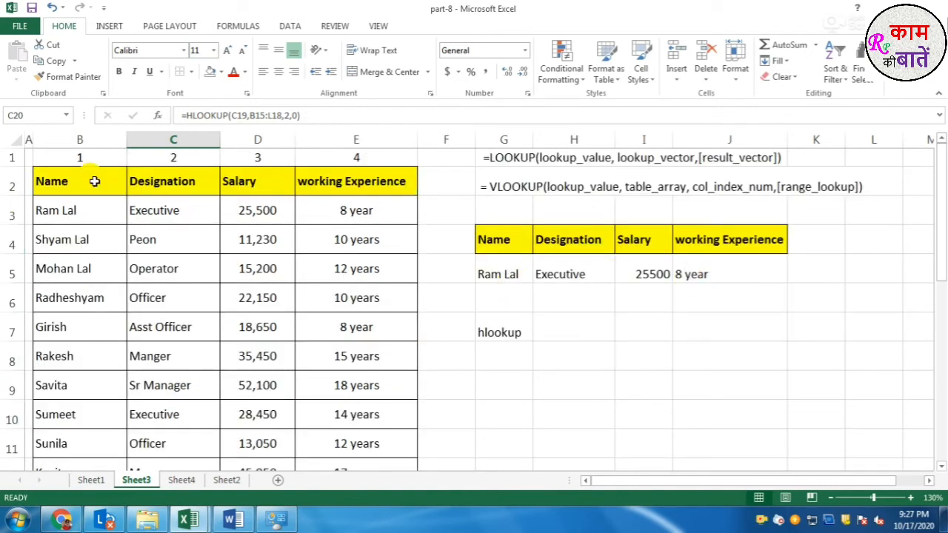
left_click_drag(94, 182, 380, 425)
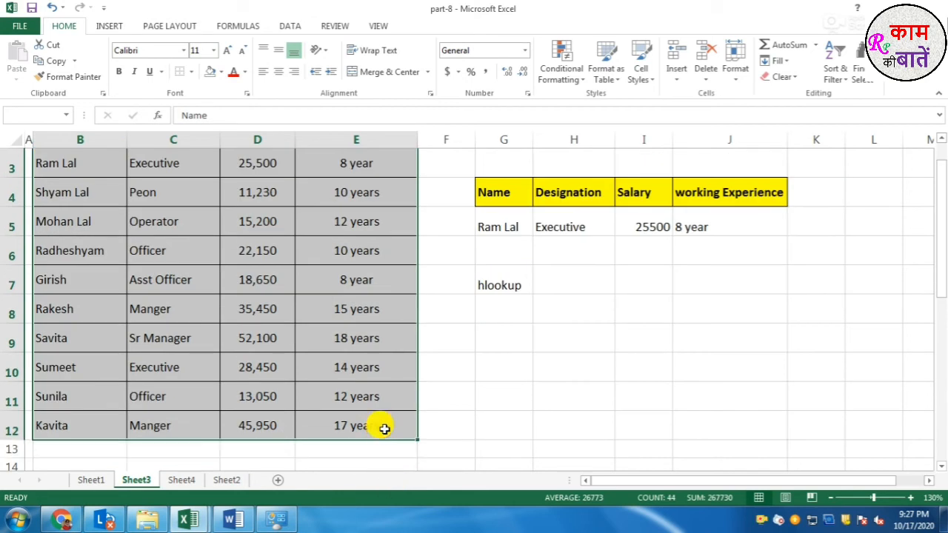
key("ctrl+c")
scroll(334, 407, "down", 4)
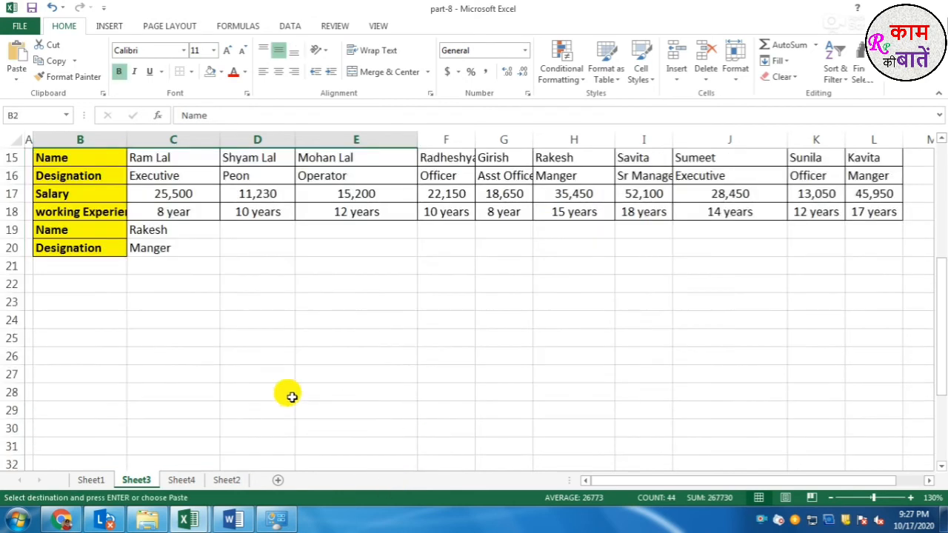
Paste the copied employee table transposed at B24 on Sheet3 using Paste Special.
left_click(78, 321)
right_click(77, 322)
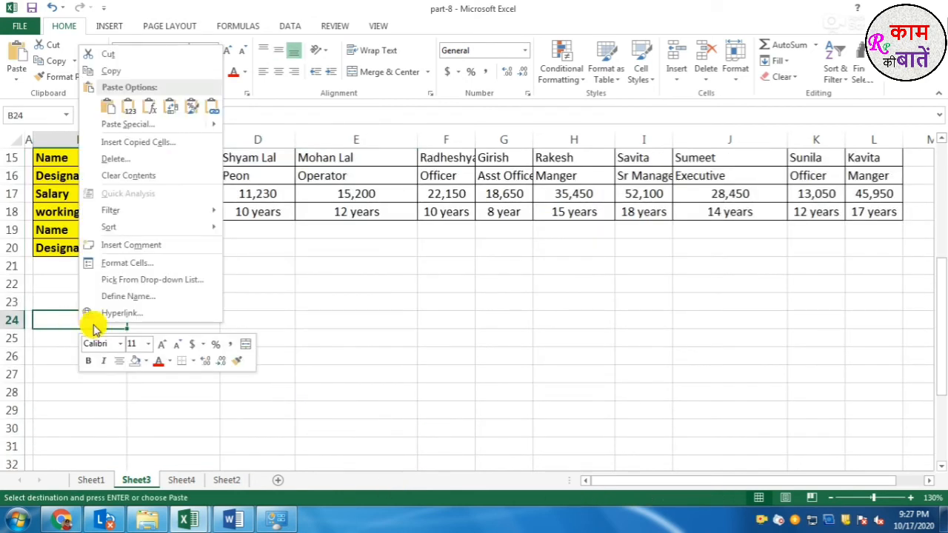
left_click(130, 126)
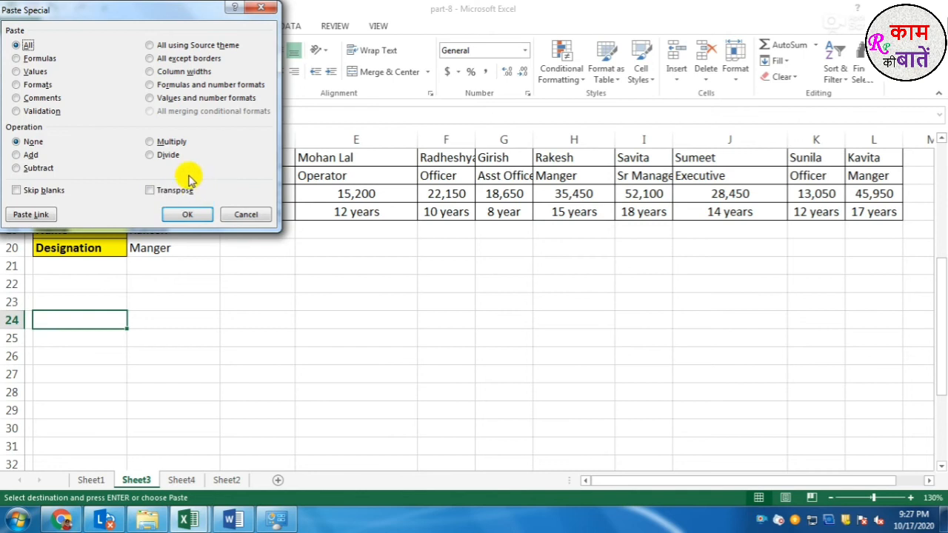
left_click(154, 194)
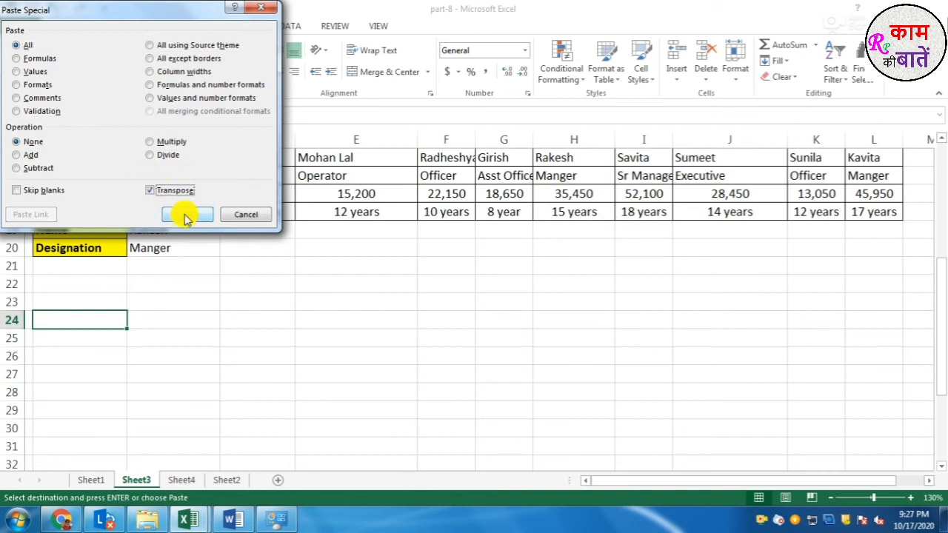
left_click(179, 213)
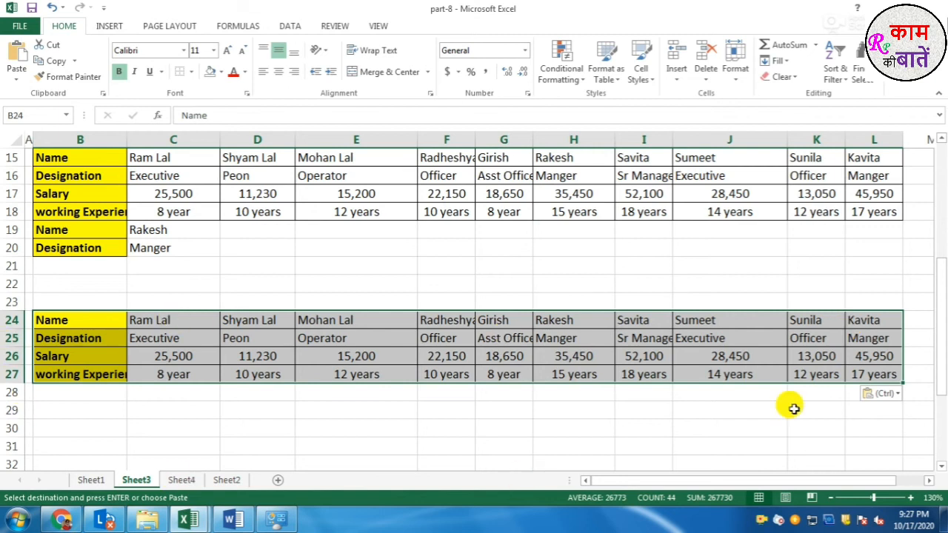
Copy the horizontal table B24:L27 and paste it transposed at B29 using Paste Special.
key("ctrl+c")
left_click(73, 409)
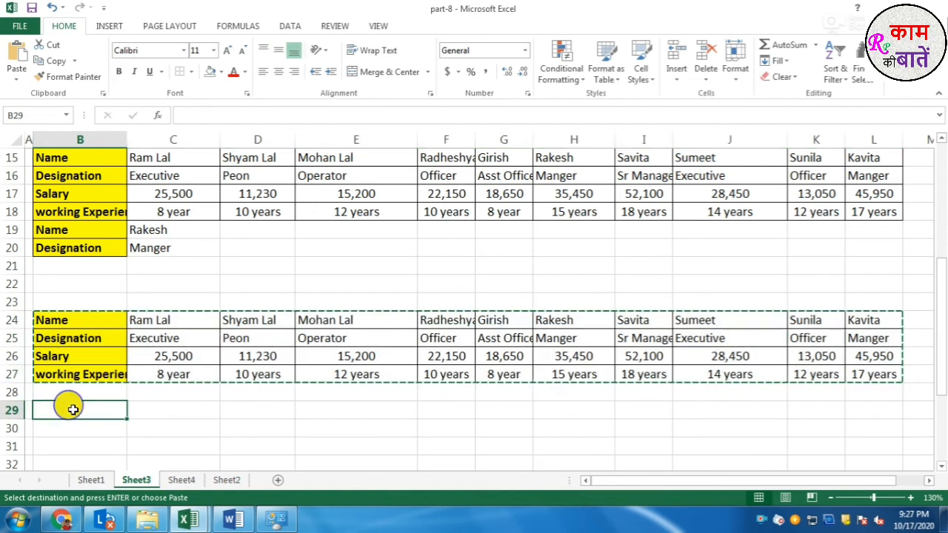
right_click(72, 409)
left_click(124, 213)
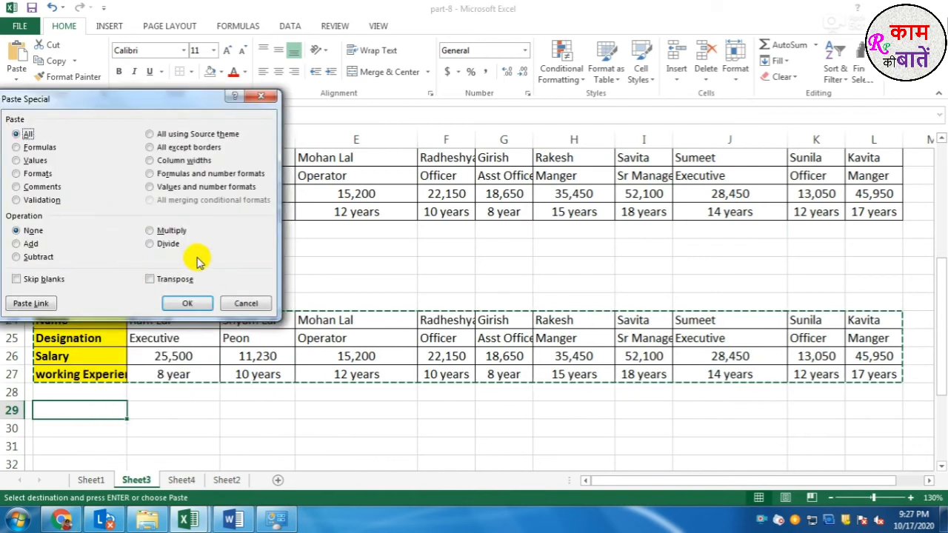
left_click(150, 279)
left_click(187, 303)
scroll(188, 348, "down", 1)
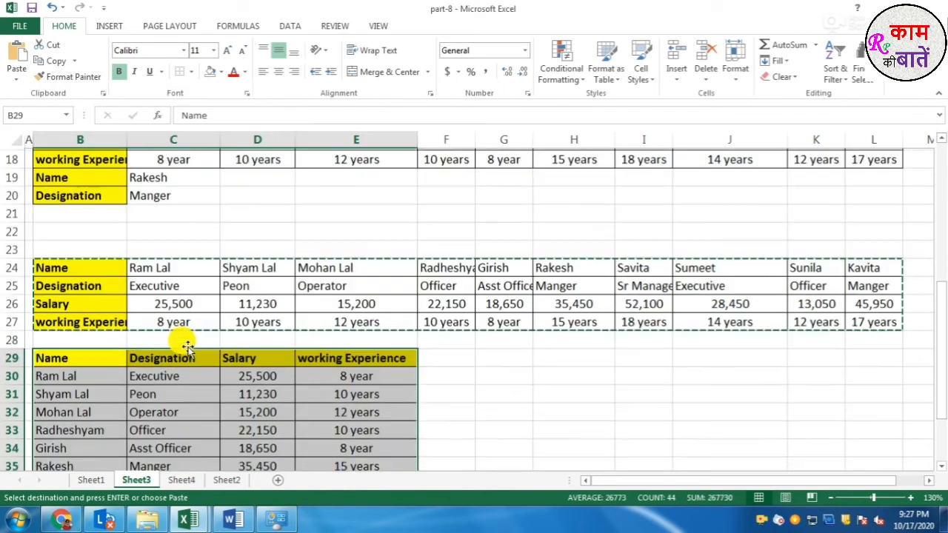
scroll(200, 381, "down", 2)
scroll(205, 380, "up", 2)
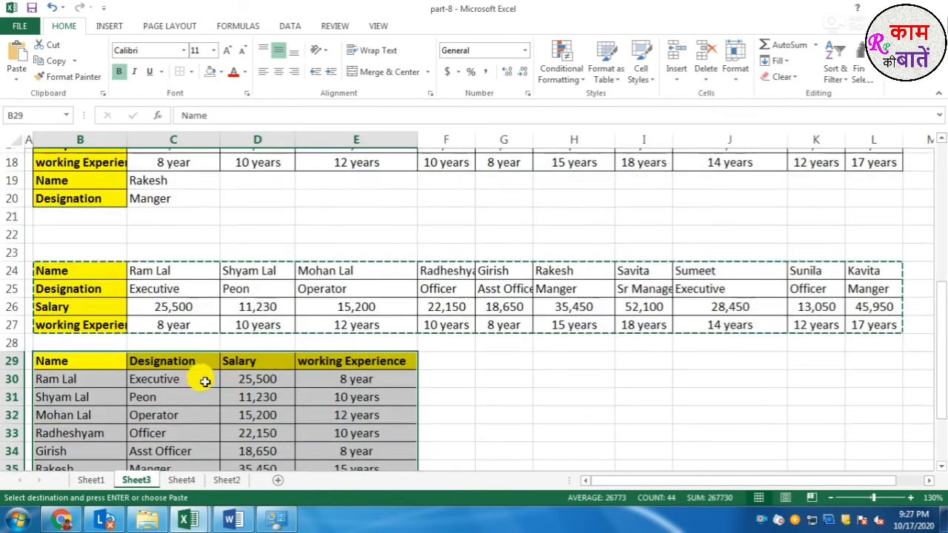
scroll(205, 380, "up", 1)
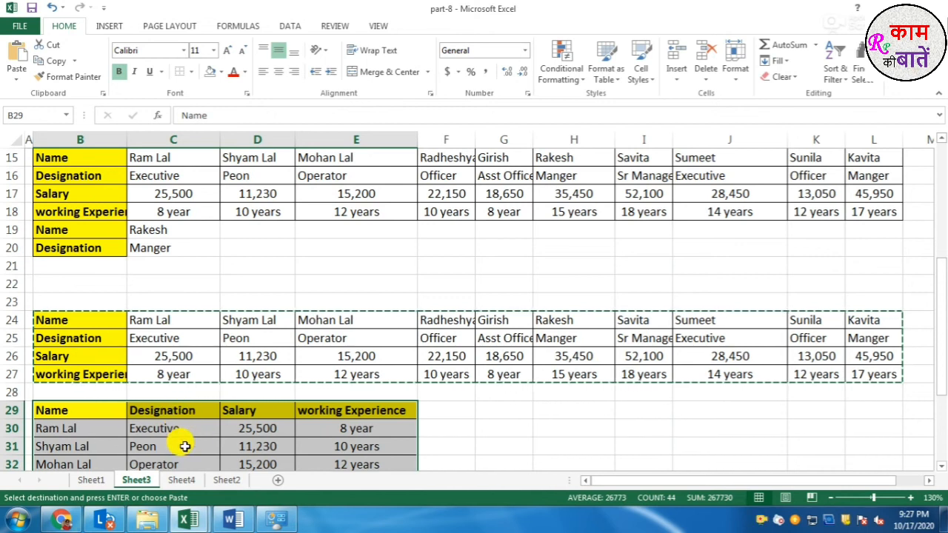
Review the VLOOKUP, HLOOKUP and TRANSPOSE entries in Sheet1's Part-8 list, and return to the vertical table on Sheet3.
scroll(252, 397, "up", 3)
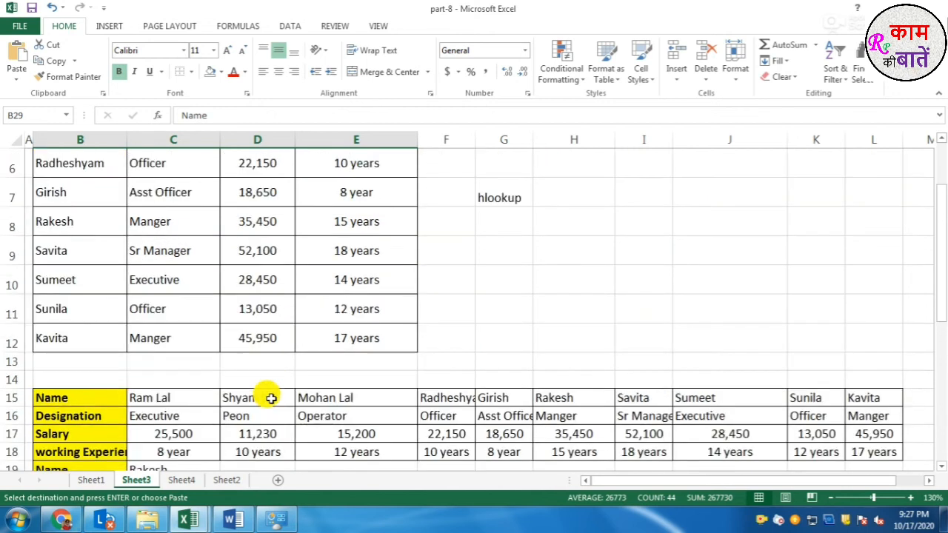
left_click(92, 479)
left_click(199, 260)
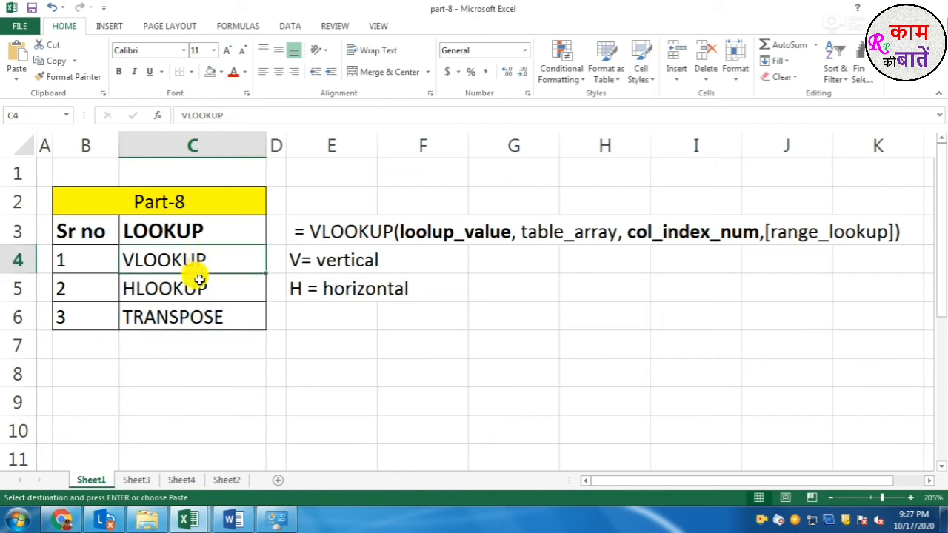
left_click(200, 285)
left_click(199, 314)
left_click(210, 349)
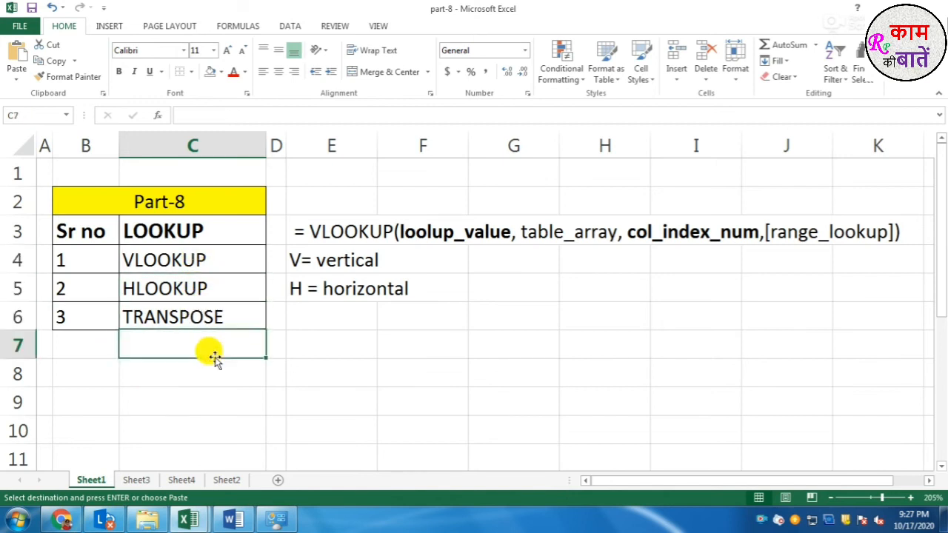
left_click(137, 480)
scroll(188, 445, "up", 3)
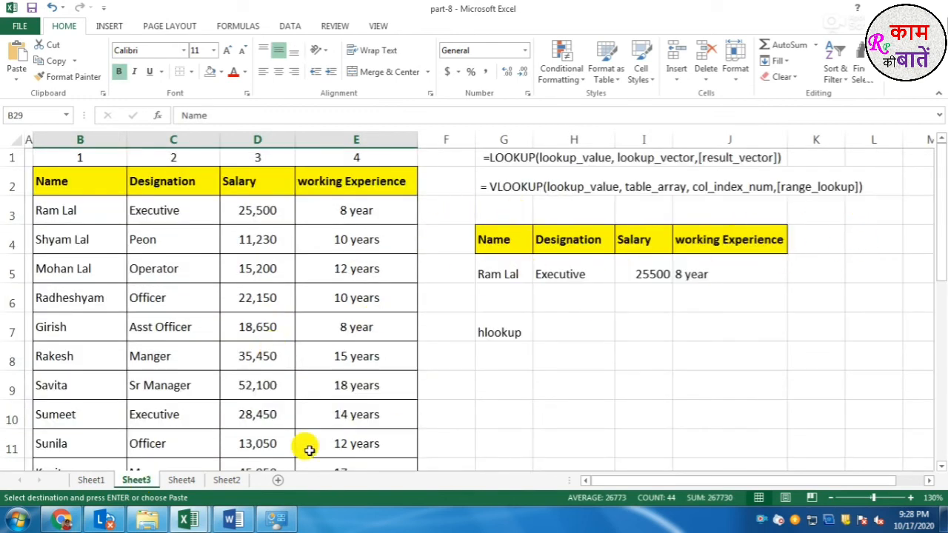
Copy the header row G4:J4 from Sheet3 to B3 on Sheet4 and widen columns C and E to fit their headings.
left_click(184, 481)
left_click(84, 180)
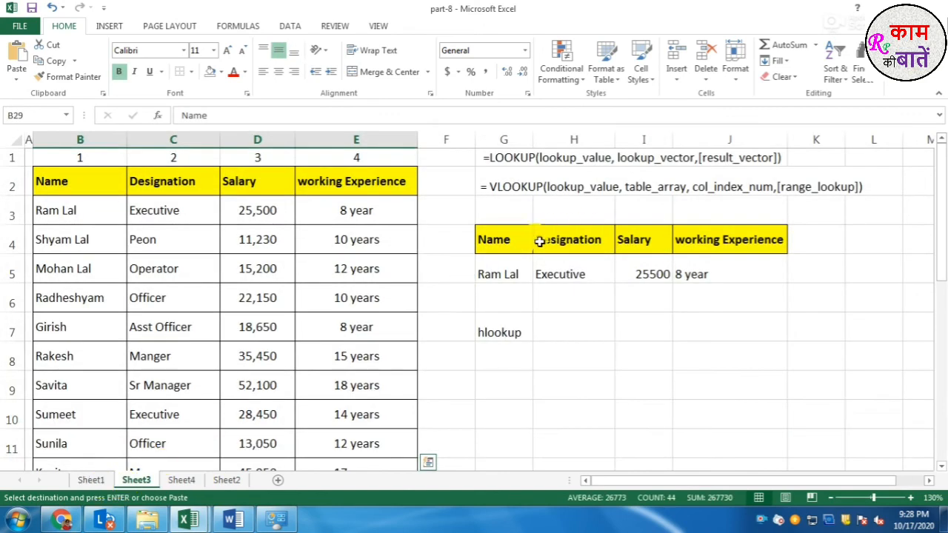
left_click_drag(496, 239, 767, 241)
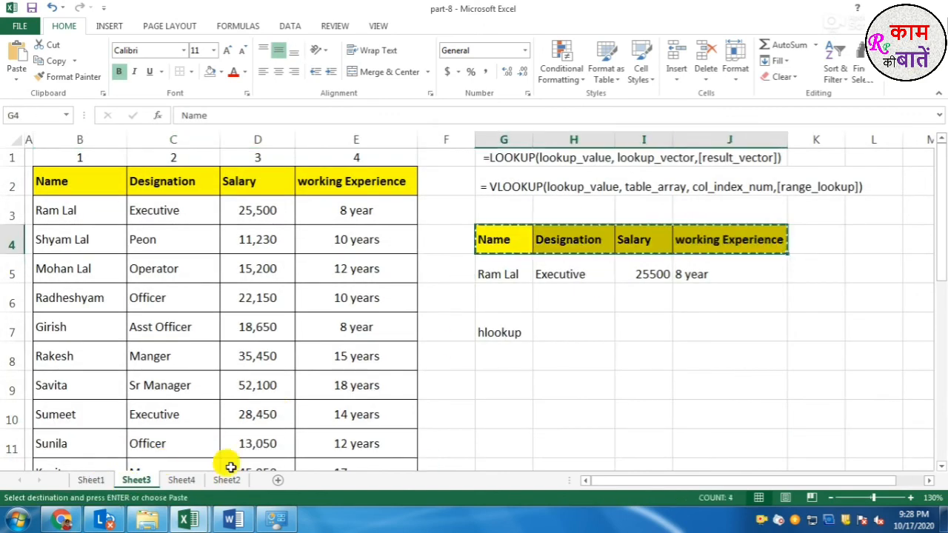
left_click(189, 480)
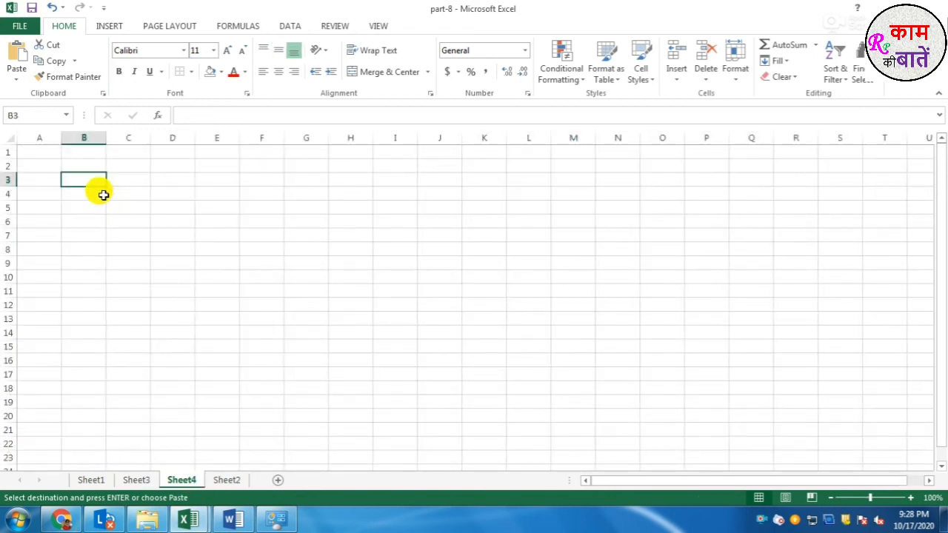
key("ctrl+v")
left_click_drag(240, 138, 290, 137)
left_click(148, 208)
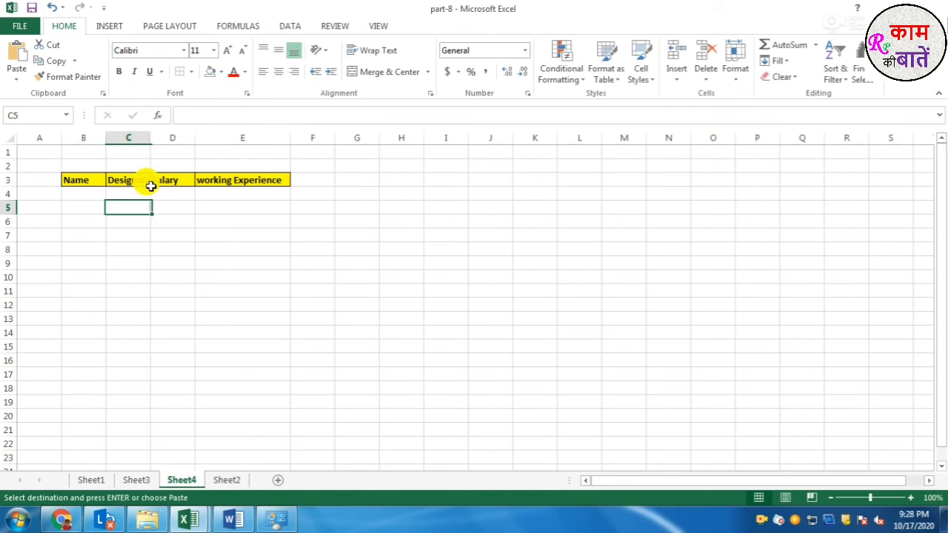
double_click(149, 137)
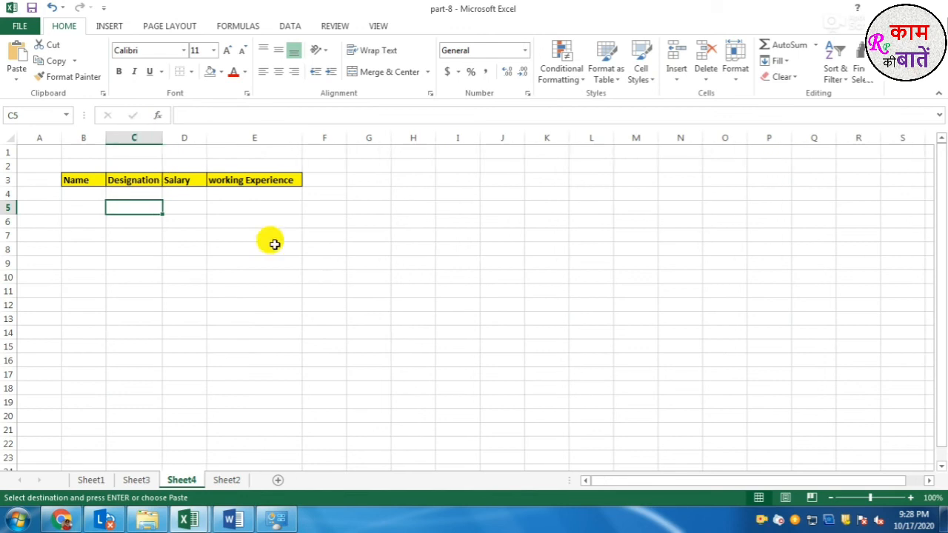
Enter the employee name from Sheet3's B3 under Name in Sheet4's cell B4.
left_click(89, 194)
type("Ram Lal")
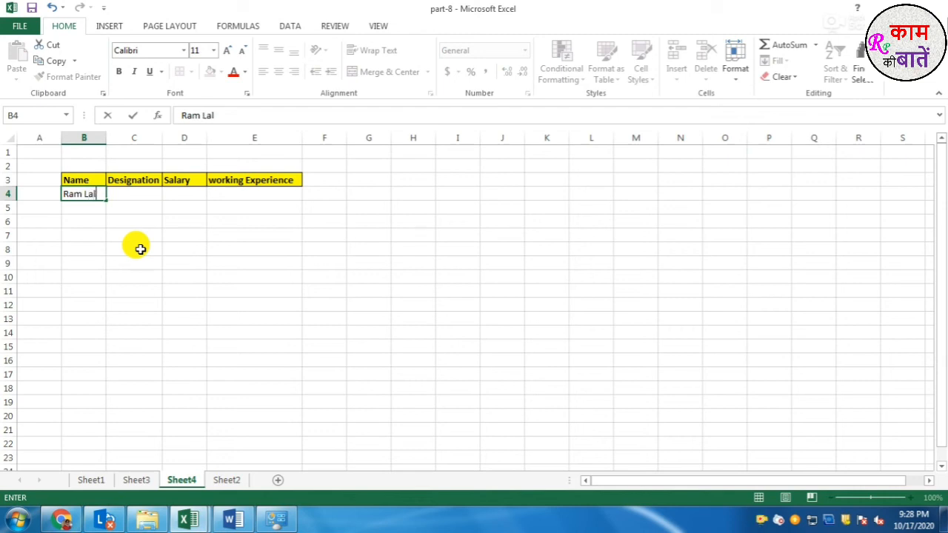
key("Tab")
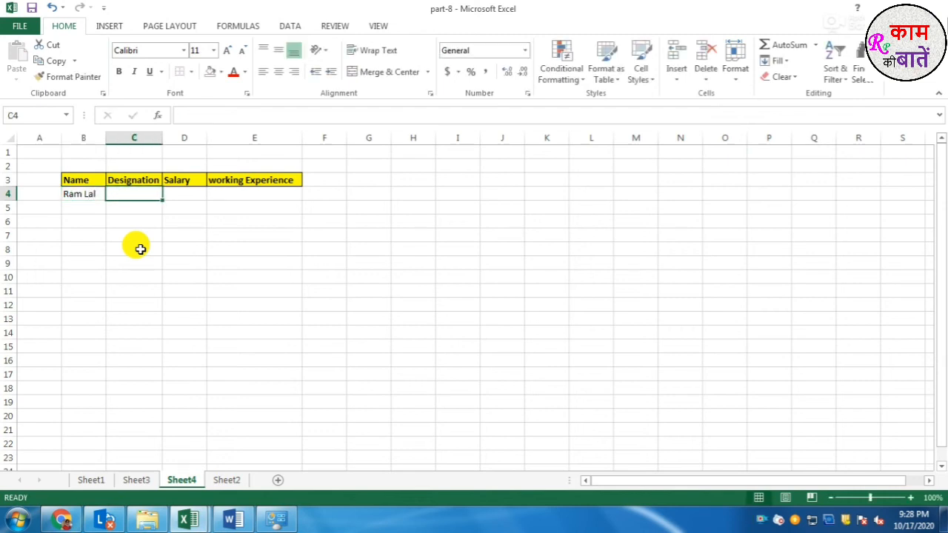
Start a VLOOKUP formula in C4 with lookup value B4 and Sheet3's B2:E12 as the table array.
type("=vl")
key("Tab")
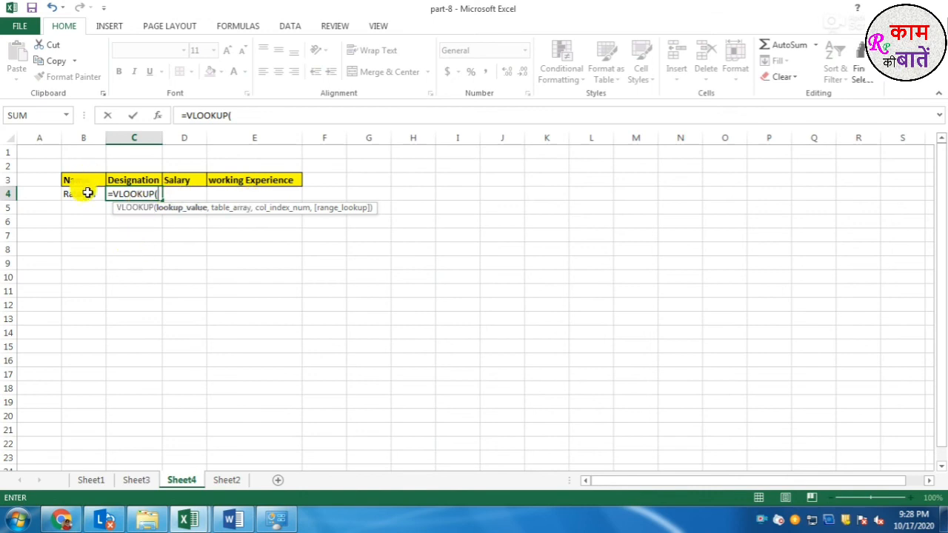
type(",")
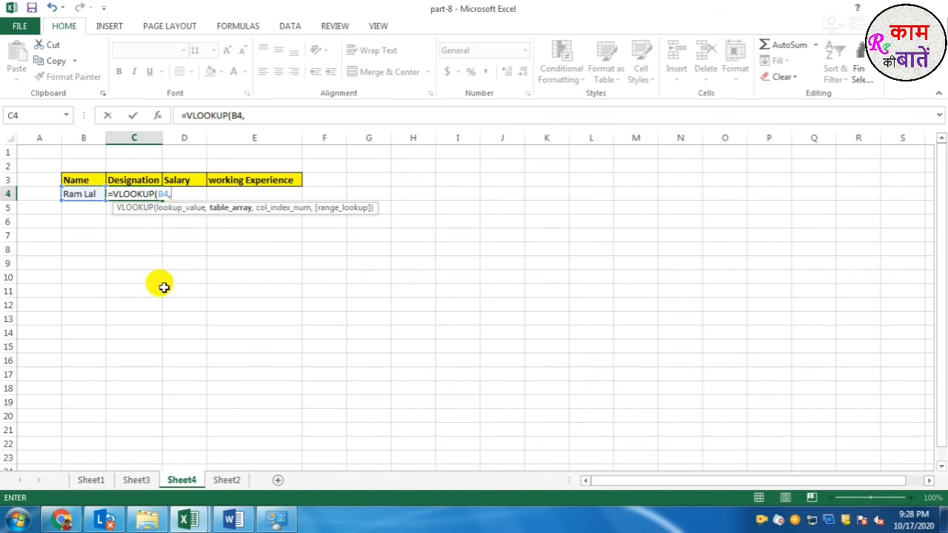
left_click(98, 481)
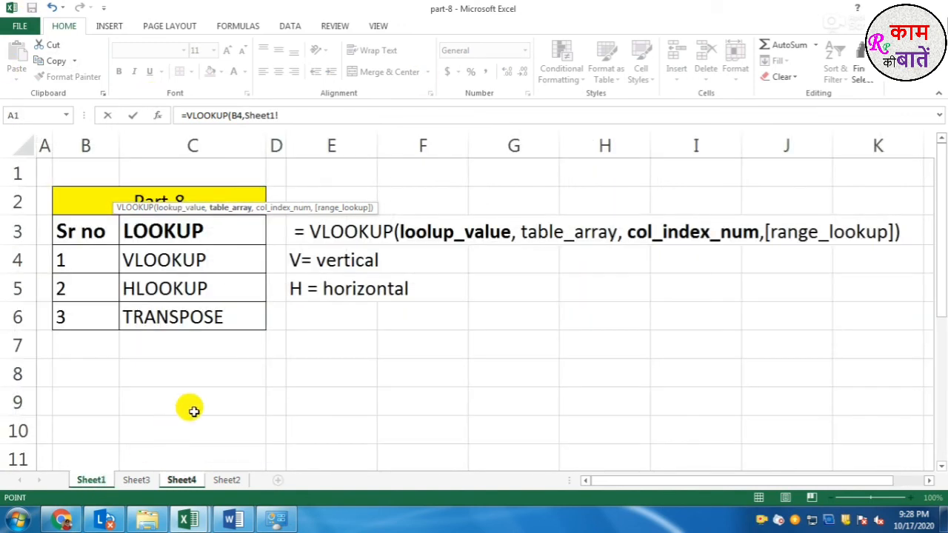
scroll(152, 437, "down", 4)
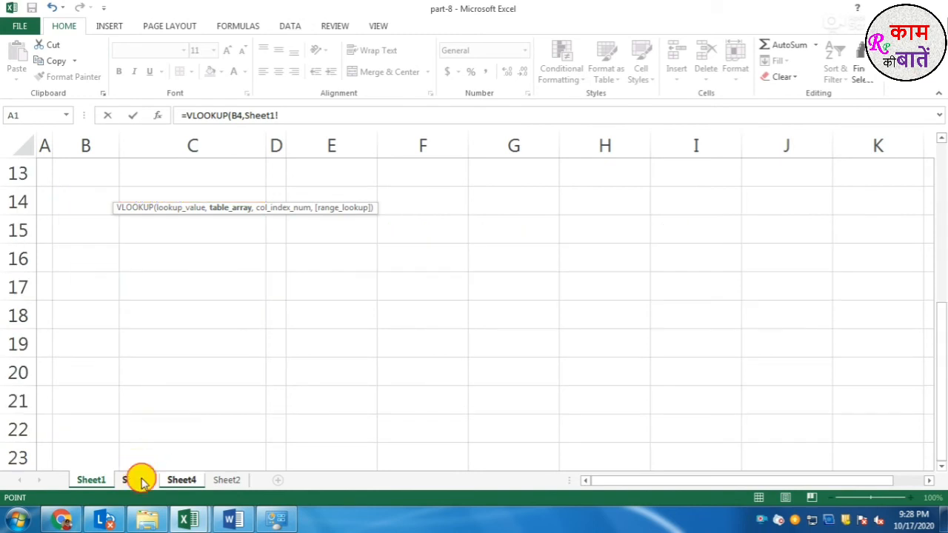
left_click(136, 479)
left_click_drag(67, 178, 365, 427)
Complete the VLOOKUP formula with column index 2 and range lookup 0, giving =VLOOKUP(B4,Sheet3!B2:E12,2,0).
type(",Sheet3")
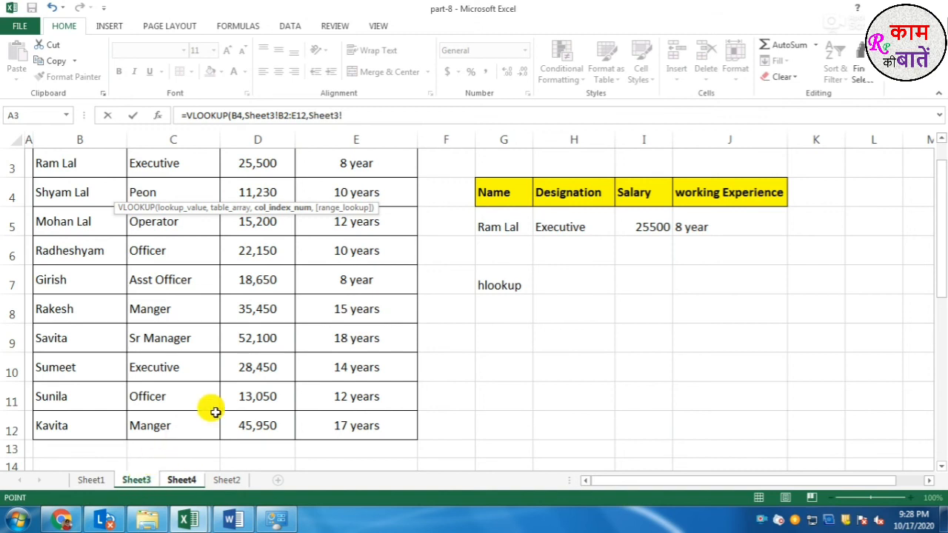
key("BackSpace")
key("BackSpace")
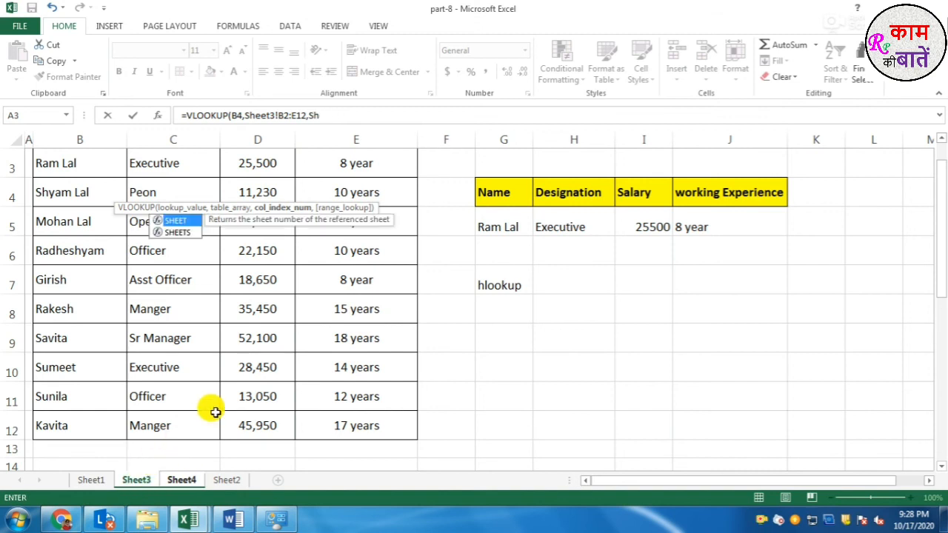
key("BackSpace")
key("BackSpace")
scroll(214, 412, "up", 1)
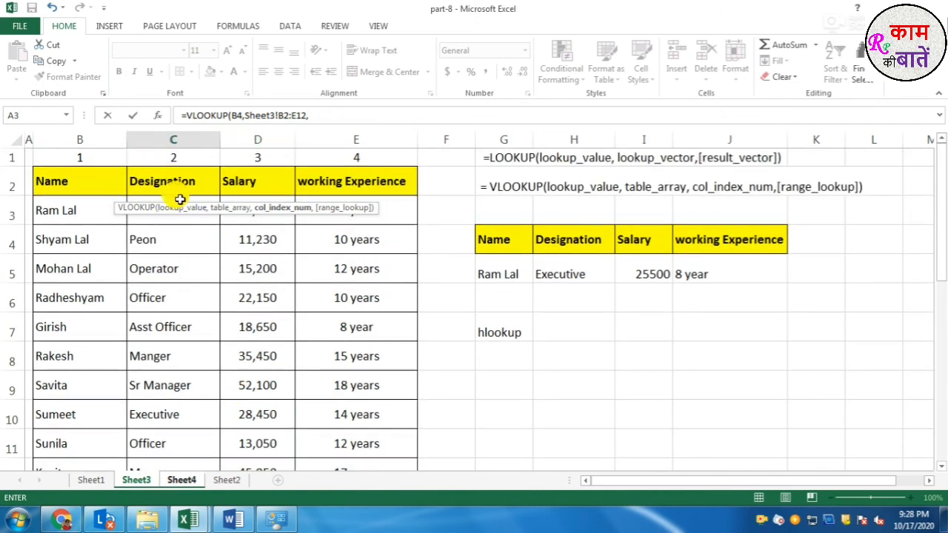
type("2,")
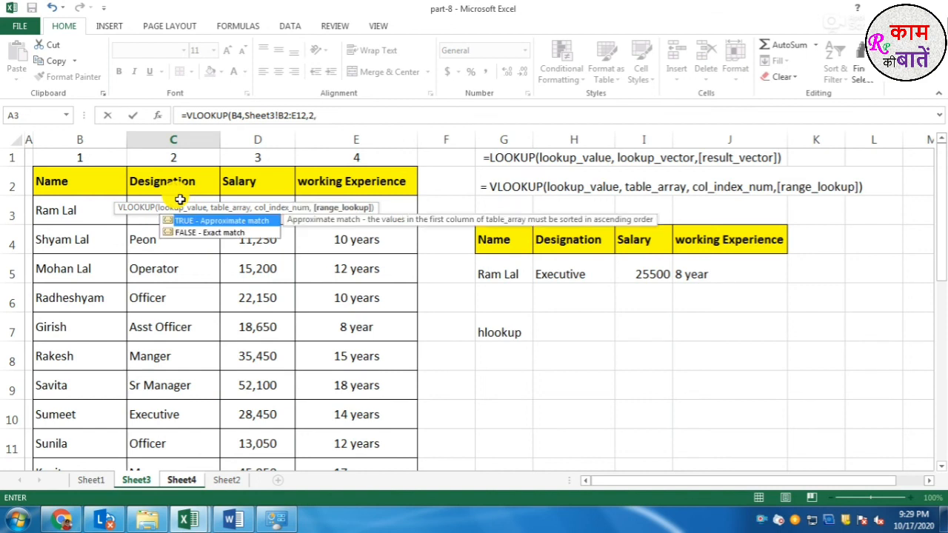
type("0)")
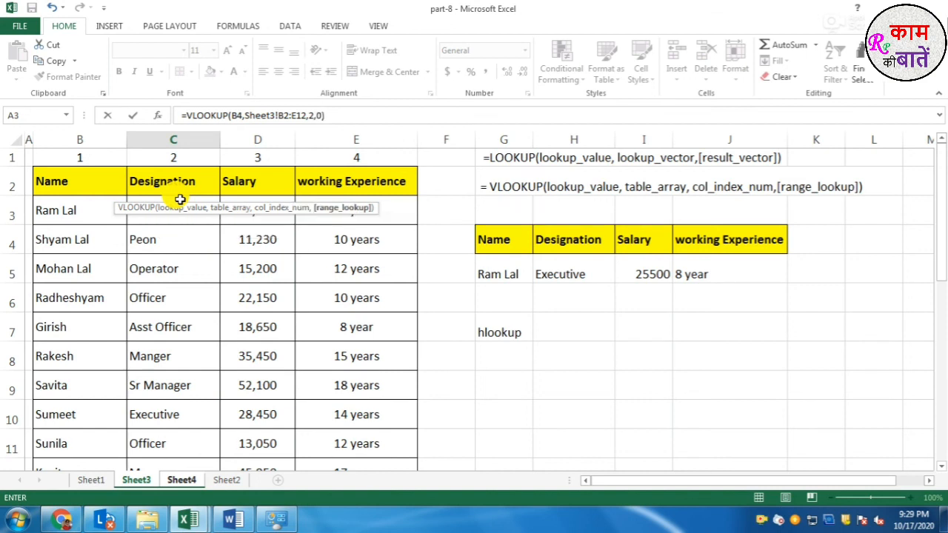
key("Return")
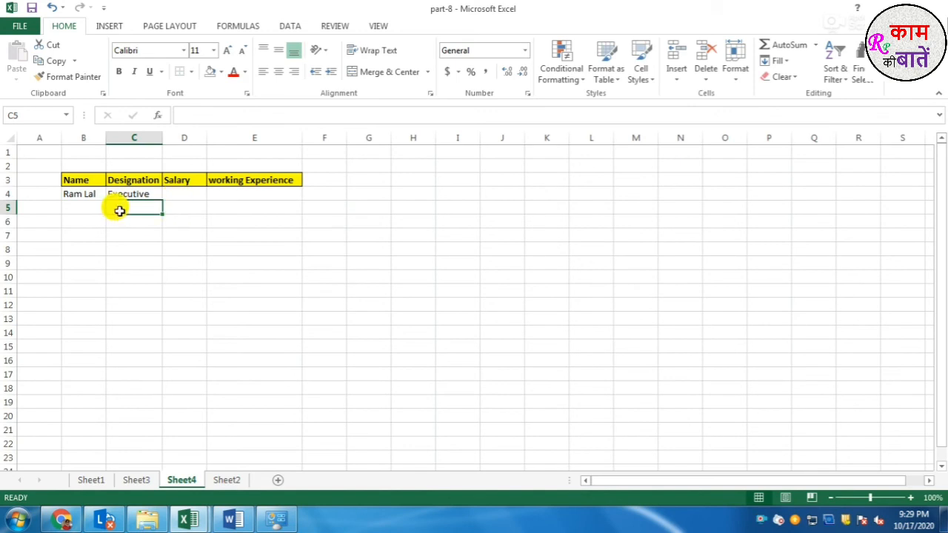
Check C4's lookup against Sheet3's table and replace the name in Sheet4's B4 with the employee name from Sheet3's B7.
left_click(125, 193)
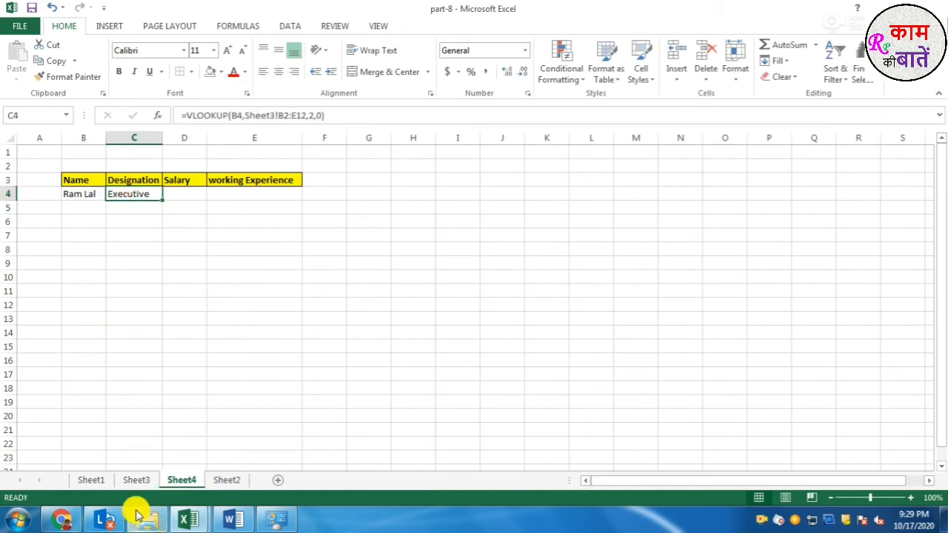
left_click(136, 479)
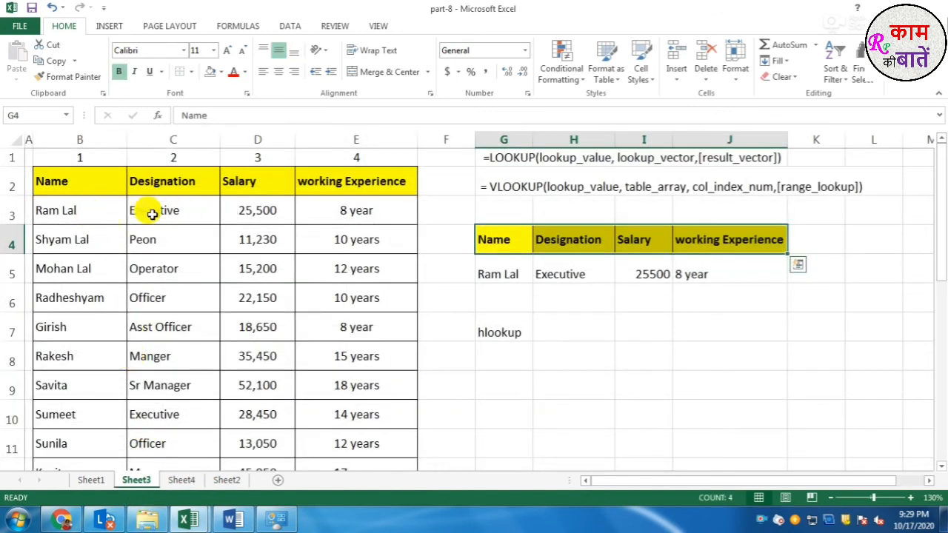
left_click(181, 480)
left_click(76, 194)
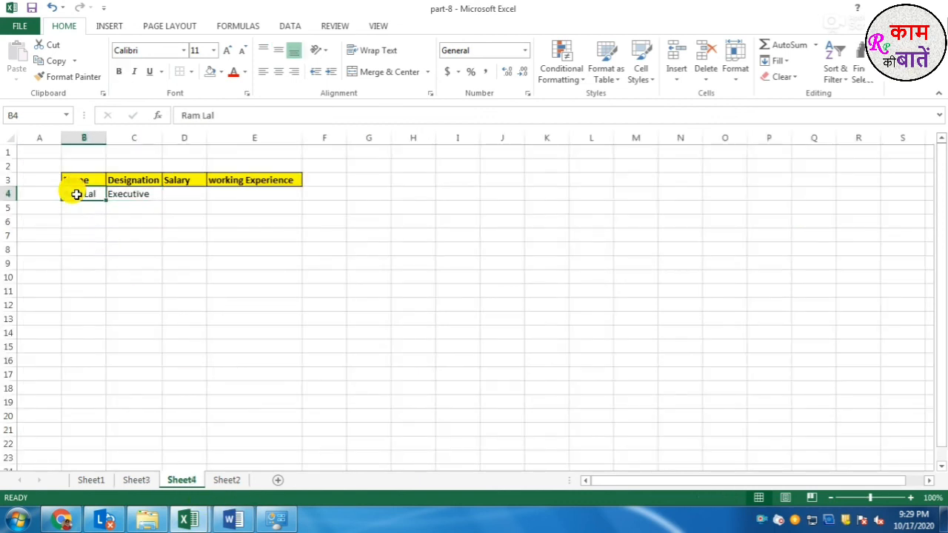
type("Girish")
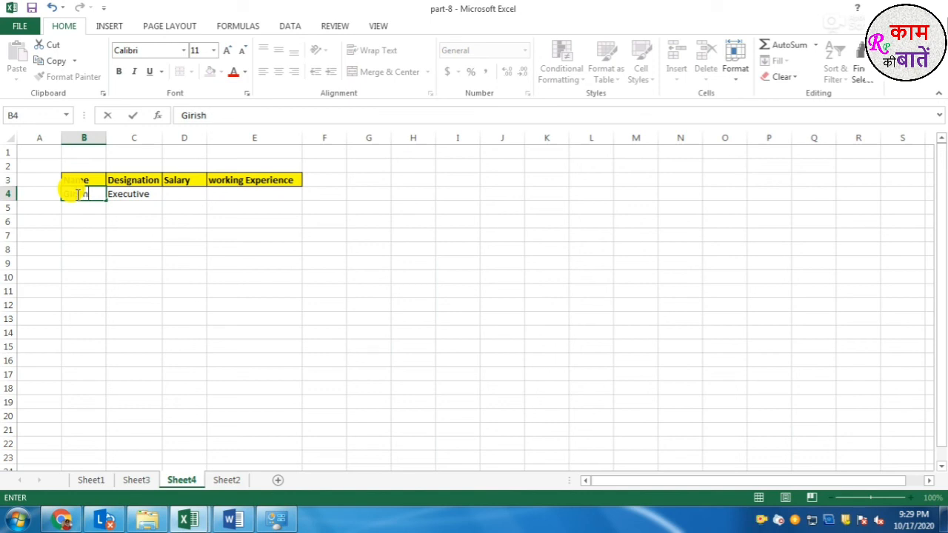
key("Return")
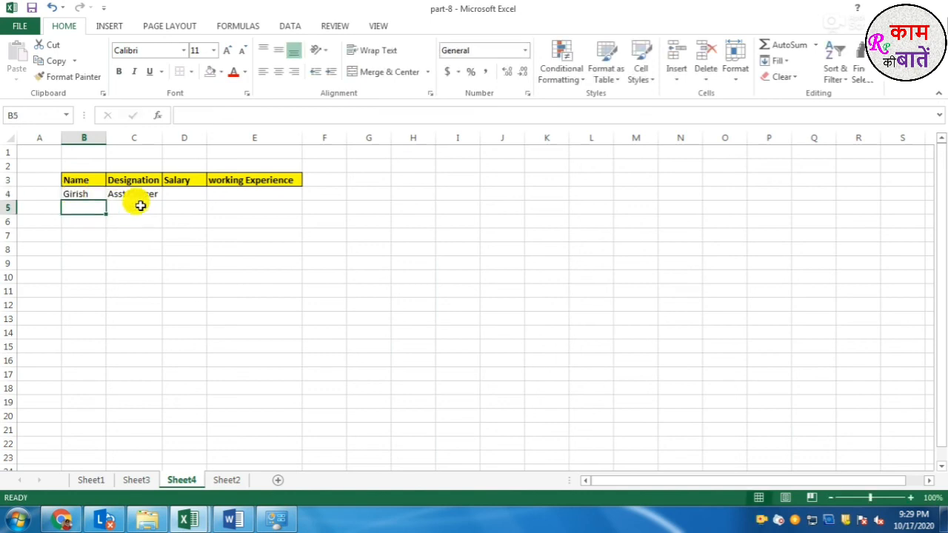
Compare the designation looked up in Sheet4's C4 with the matching employee row in Sheet3's table.
left_click(131, 480)
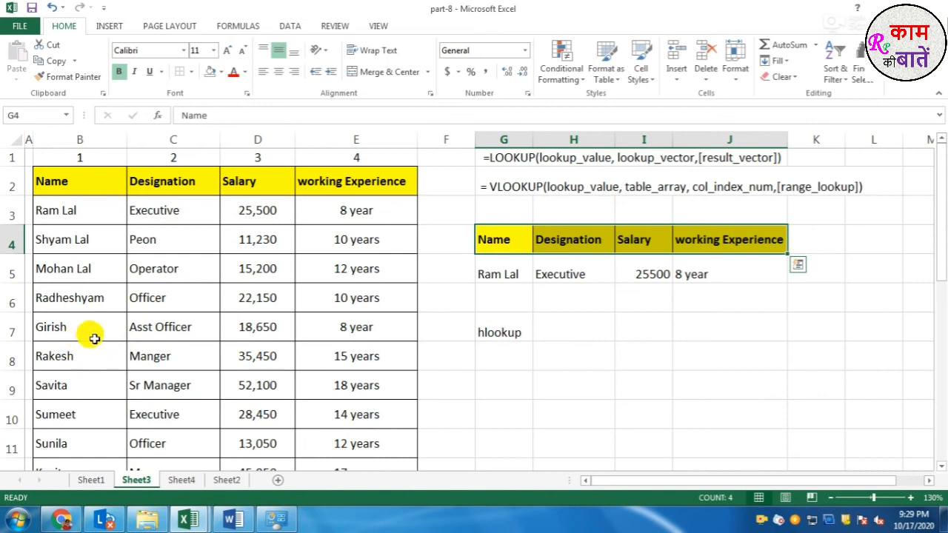
left_click(188, 480)
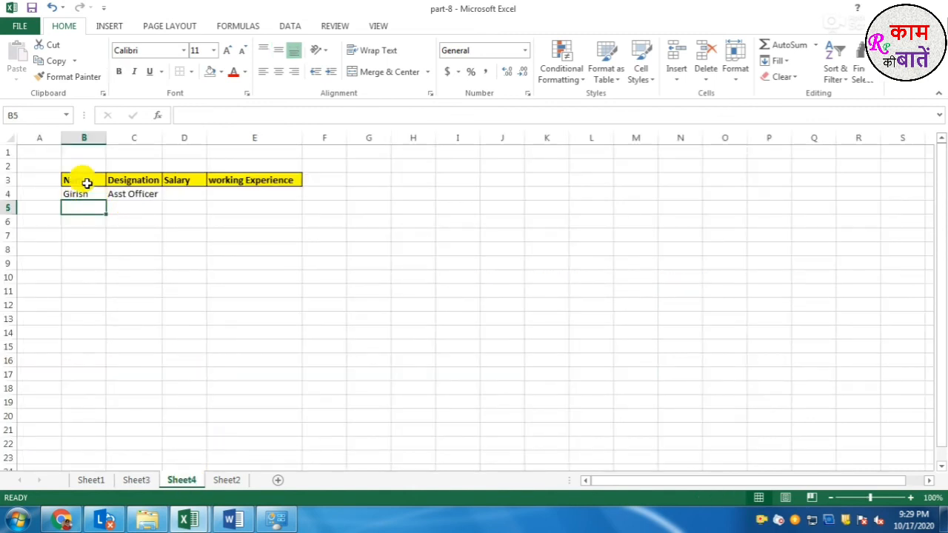
left_click(136, 480)
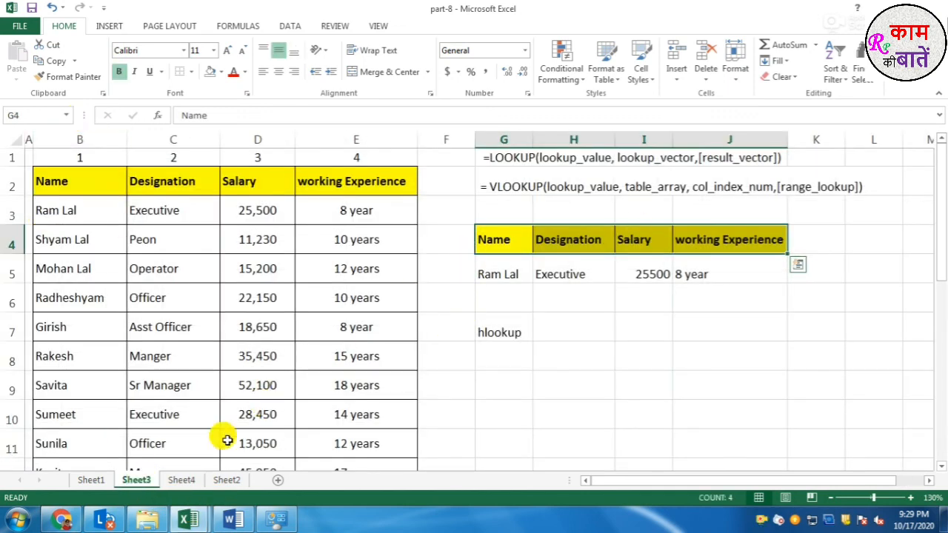
left_click(185, 479)
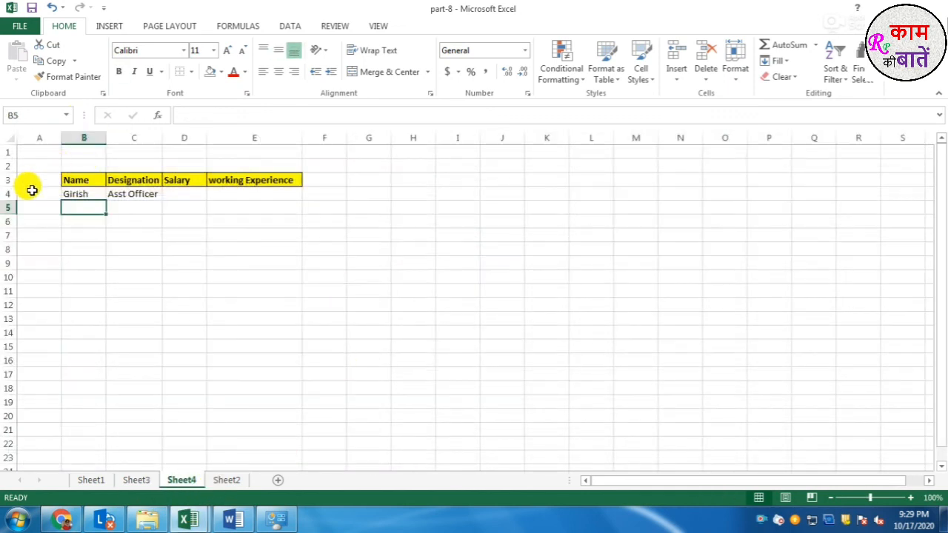
Review Sheet3's salary VLOOKUP in I5 and the hlookup label in G7, and view the Part-8 topic list on Sheet1.
left_click(133, 480)
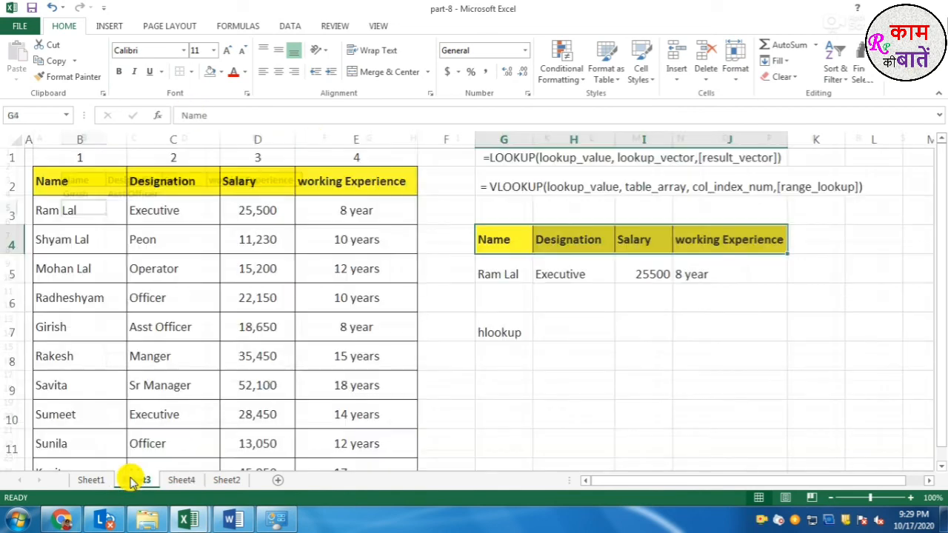
left_click(638, 271)
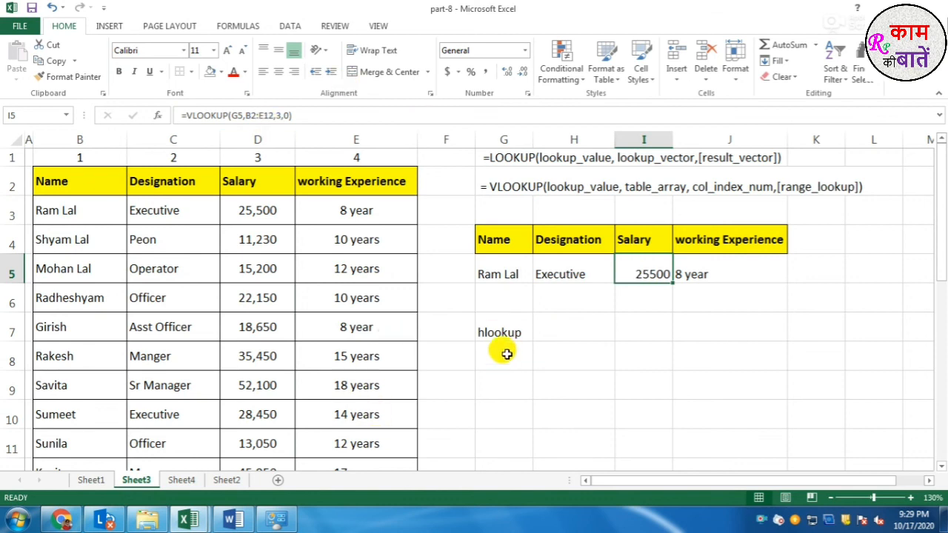
left_click(514, 193)
left_click(518, 331)
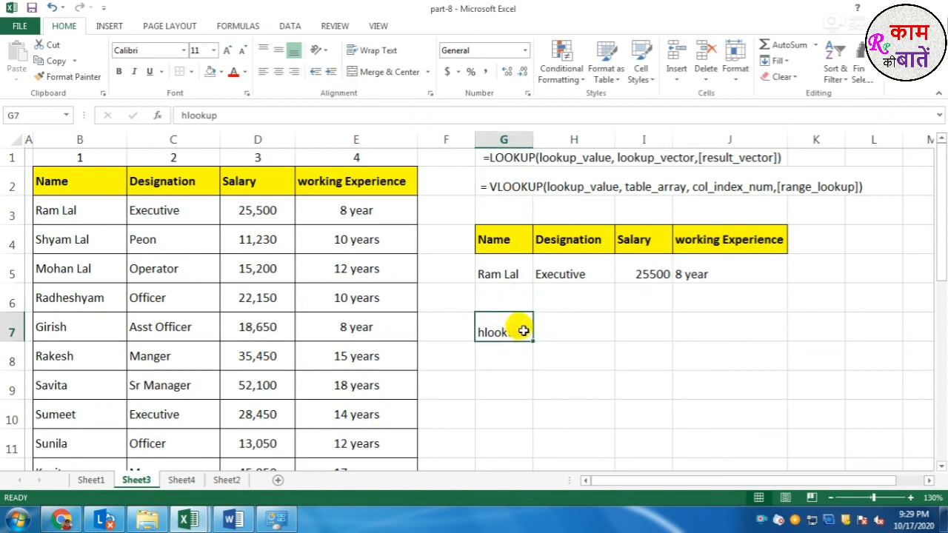
left_click(100, 487)
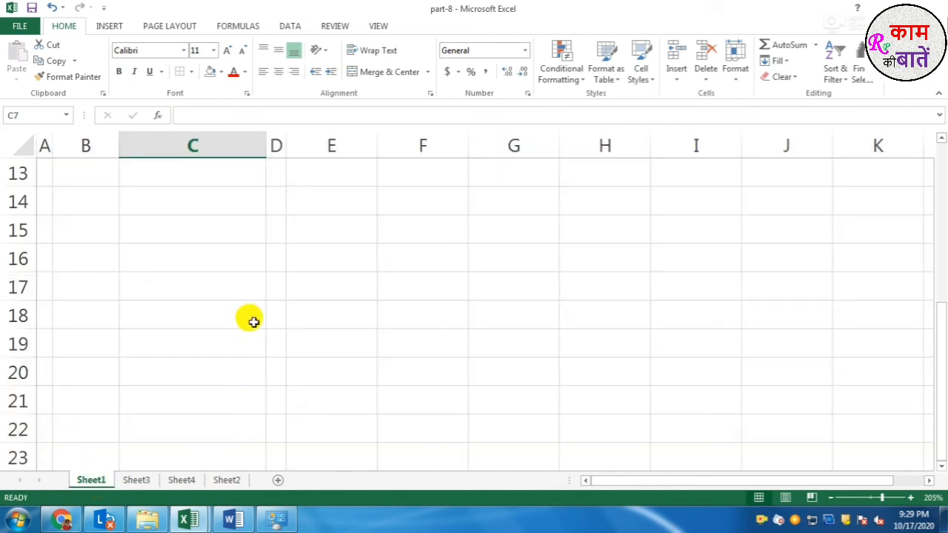
scroll(249, 314, "up", 4)
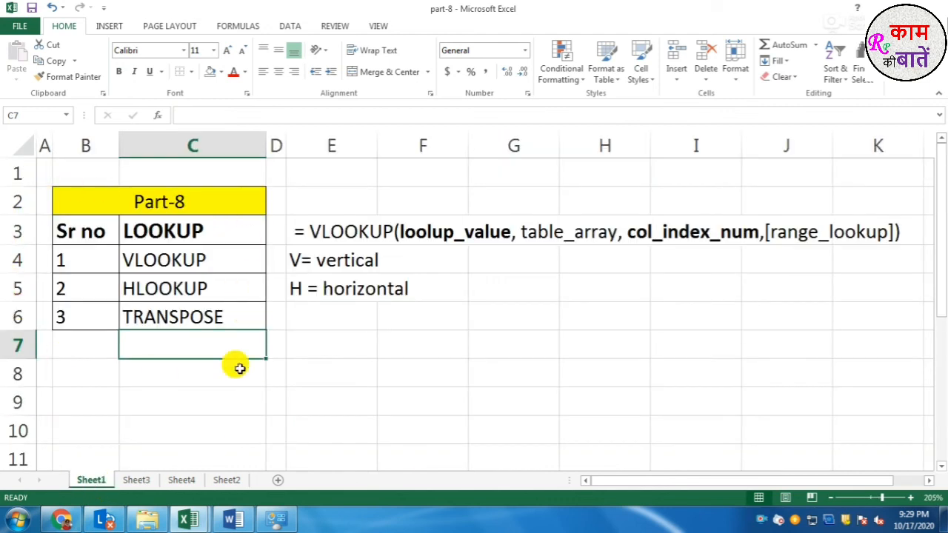